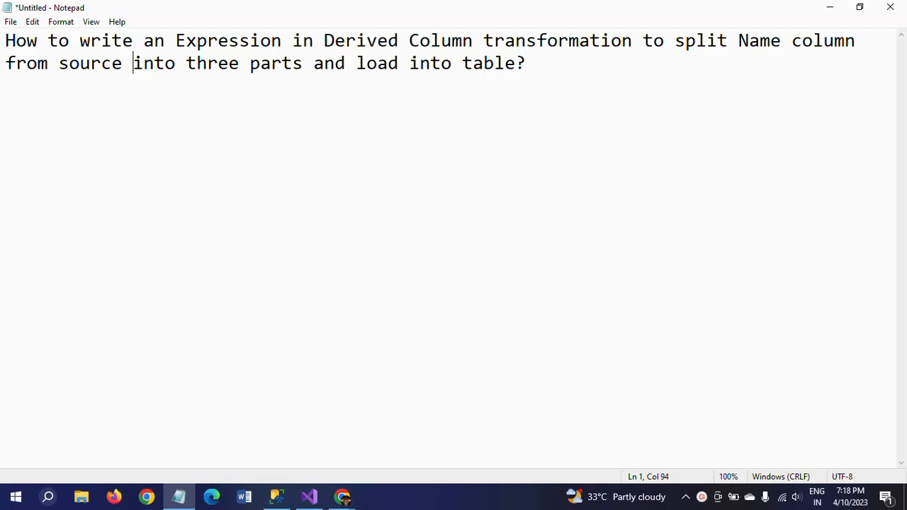
- Switch to SQL Server Management Studio and review the column layout of the Person_Name table in the query results
left_click(574, 149)
left_click(82, 504)
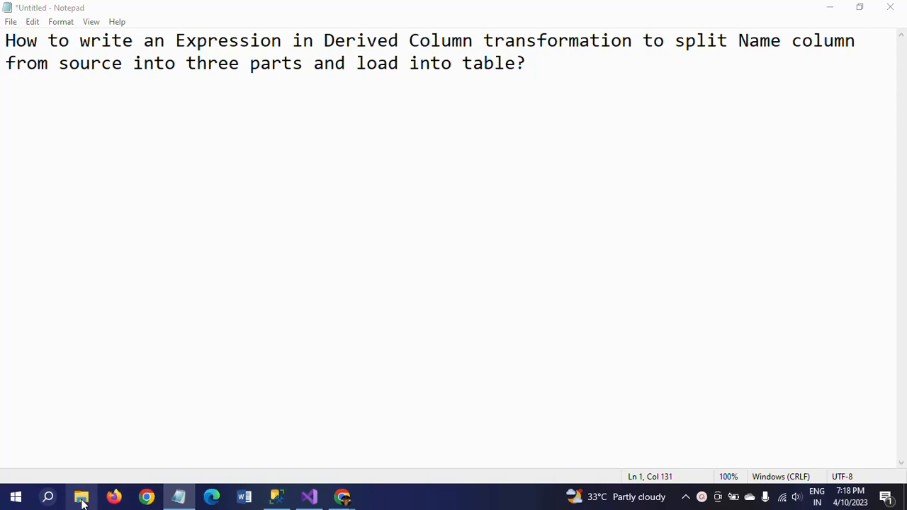
left_click(277, 497)
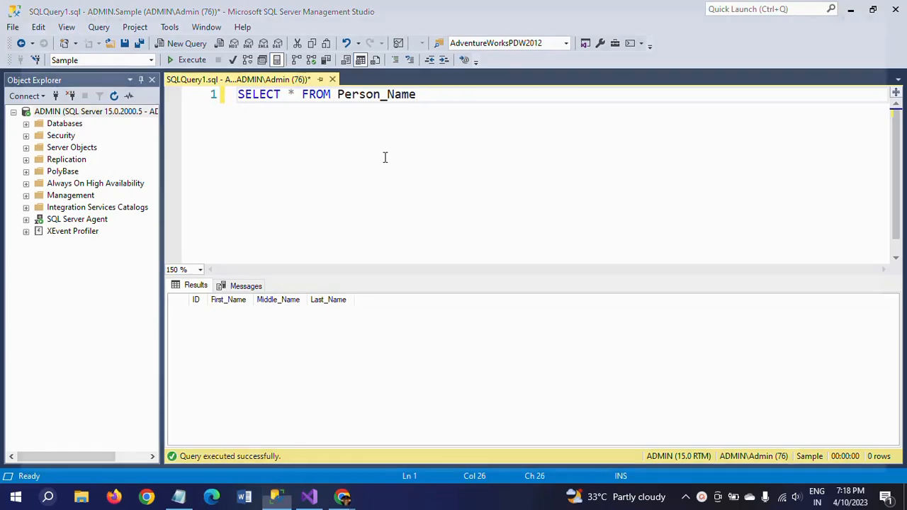
key("super+e")
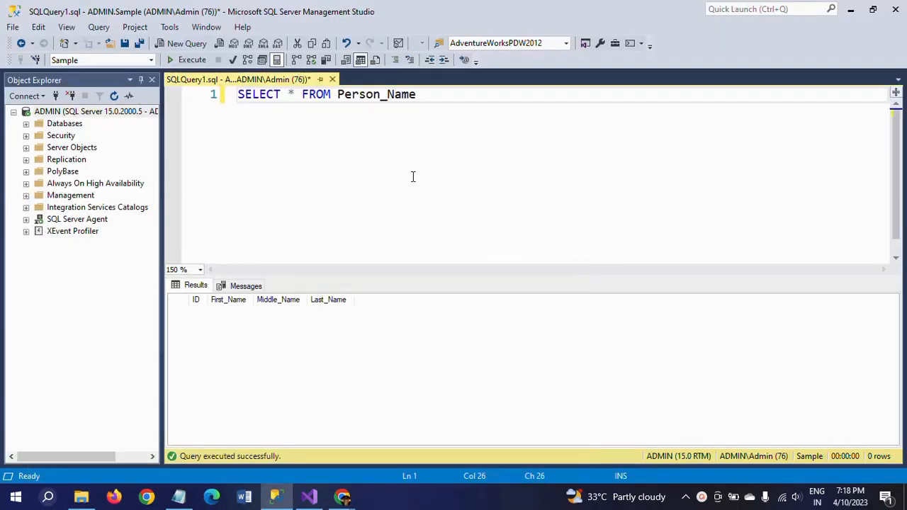
key("Left")
left_click(209, 308)
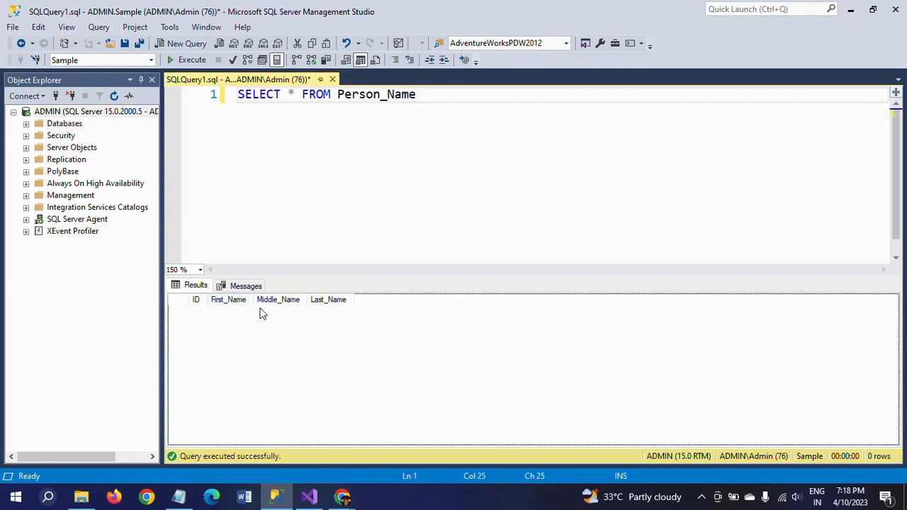
left_click(425, 239)
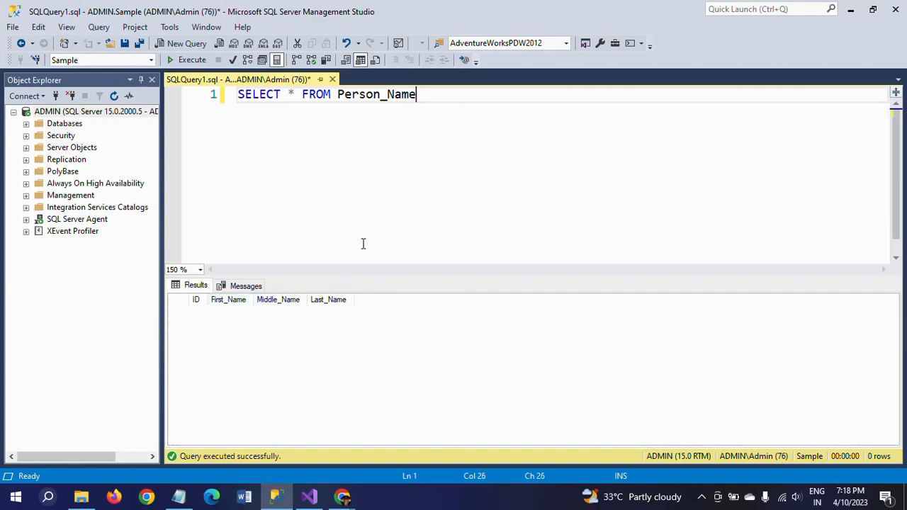
- Open the Person text file from D:\Files\SSIS and examine how its Name values are composed
left_click(82, 498)
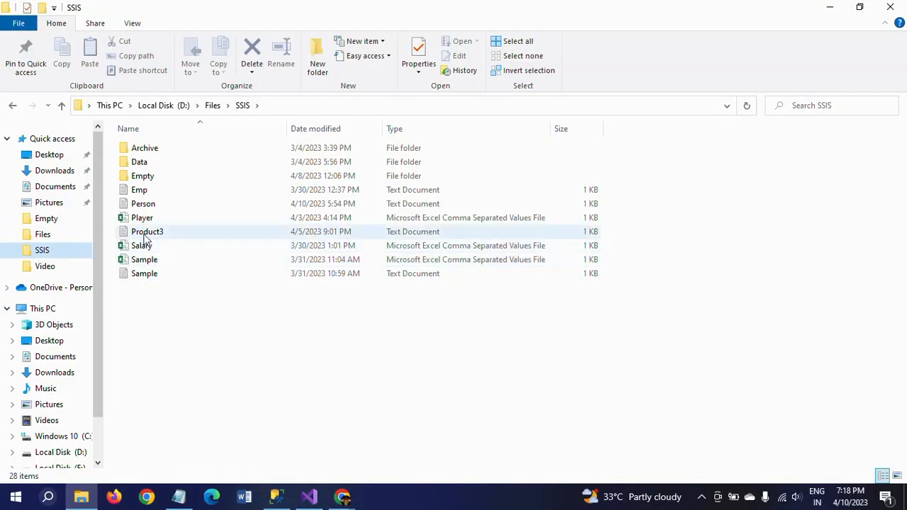
double_click(485, 204)
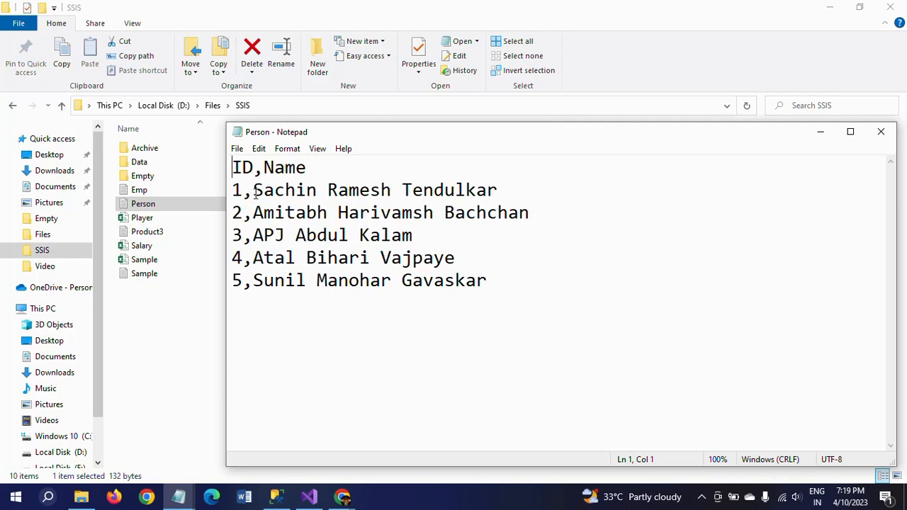
left_click_drag(255, 193, 508, 191)
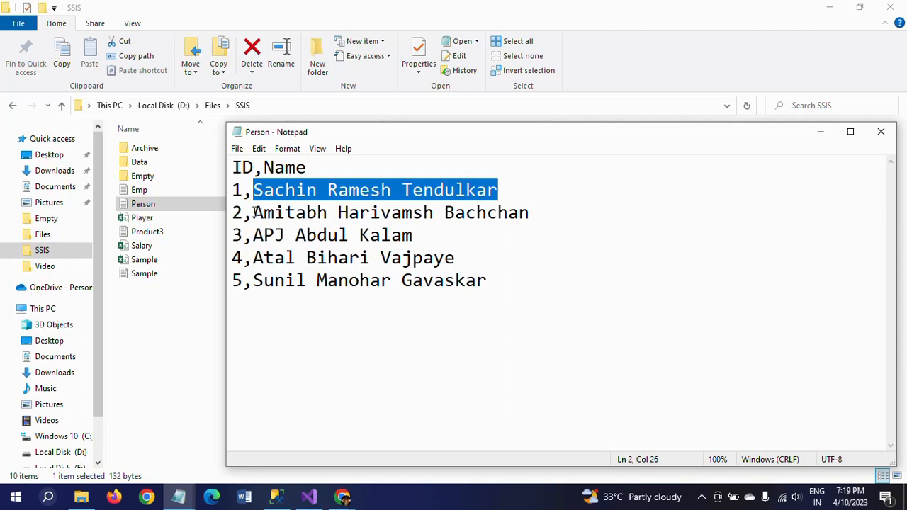
left_click_drag(254, 214, 329, 214)
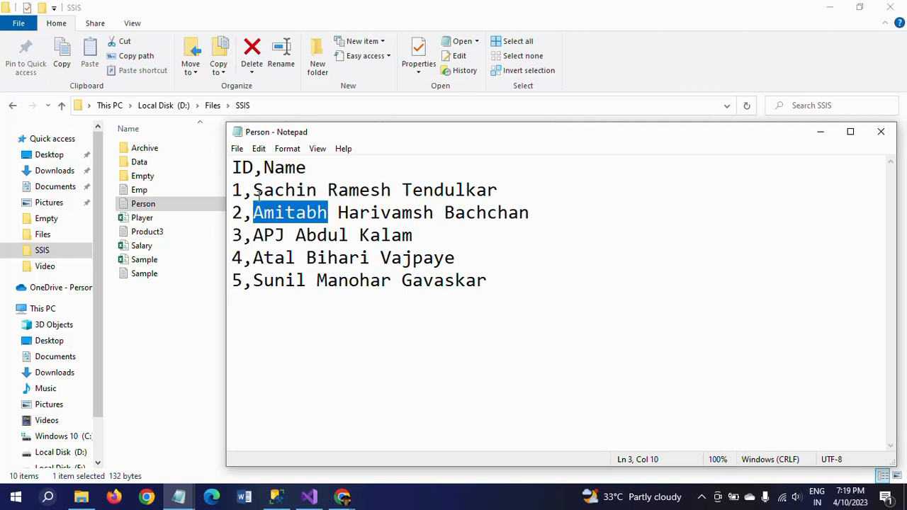
left_click_drag(254, 190, 317, 191)
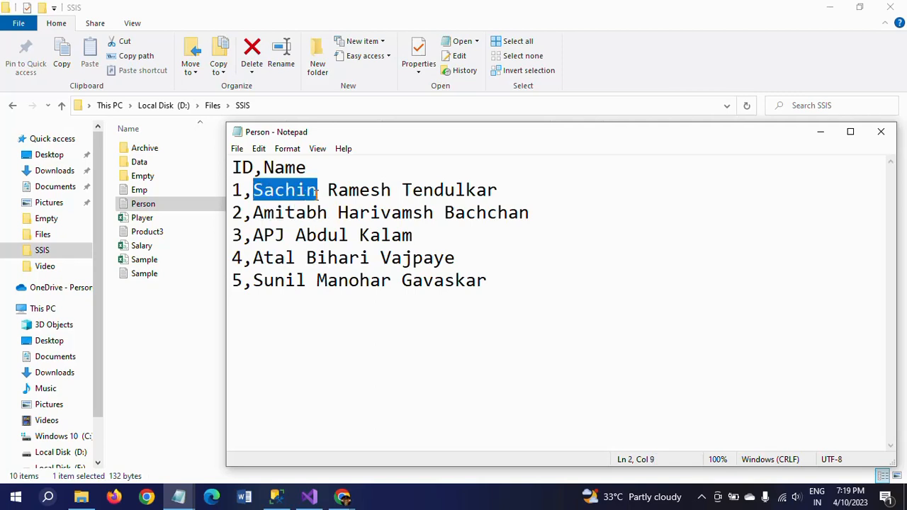
- Compare the three parts of the first record's name with the Person_Name table's columns, and close the text file
left_click(277, 497)
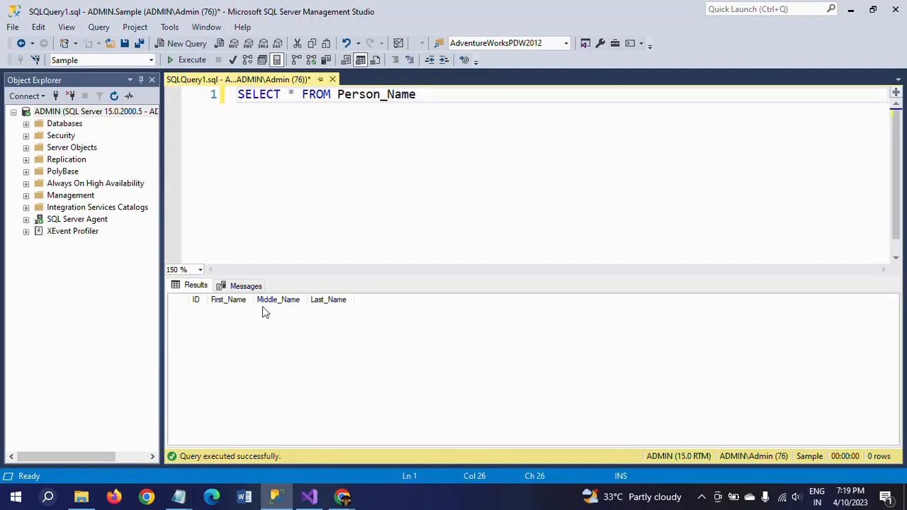
key("alt+Tab")
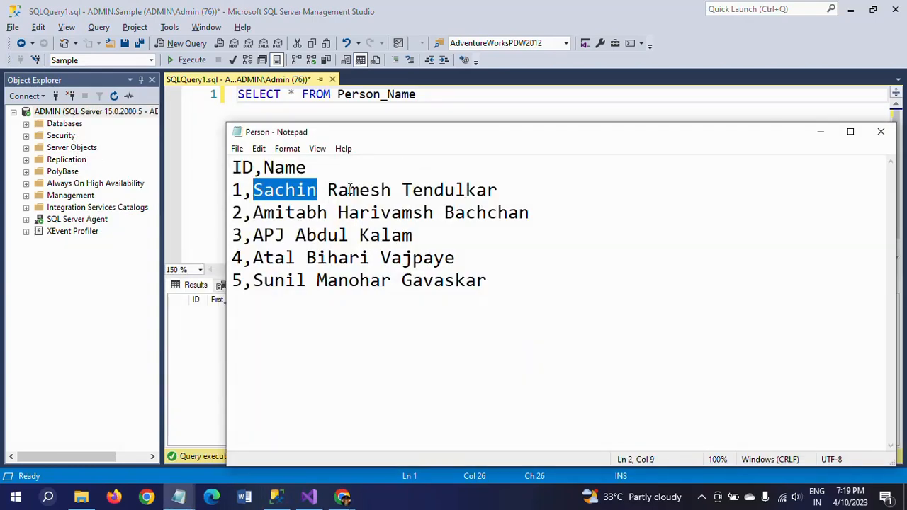
double_click(350, 190)
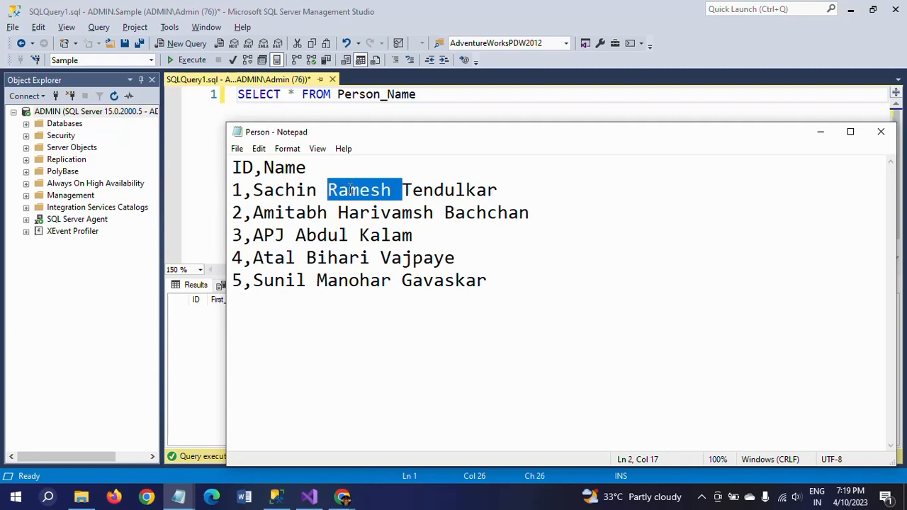
double_click(452, 190)
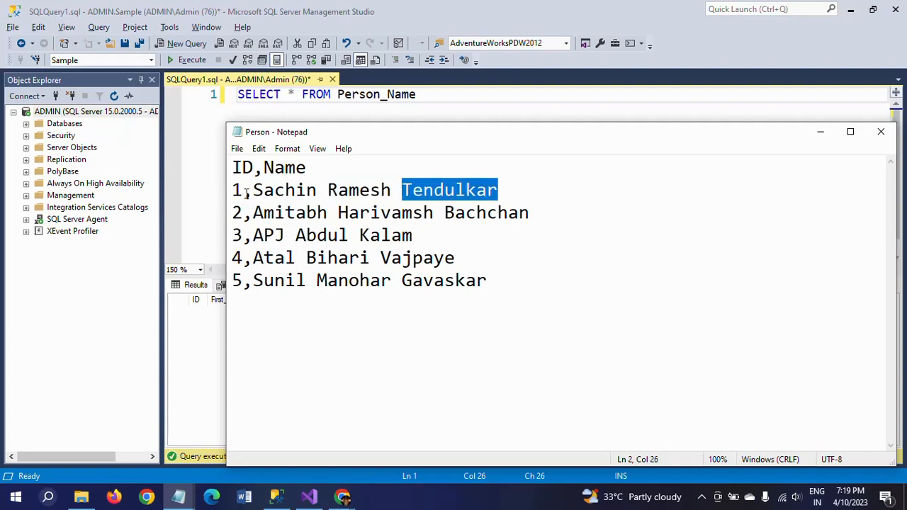
left_click_drag(253, 190, 502, 192)
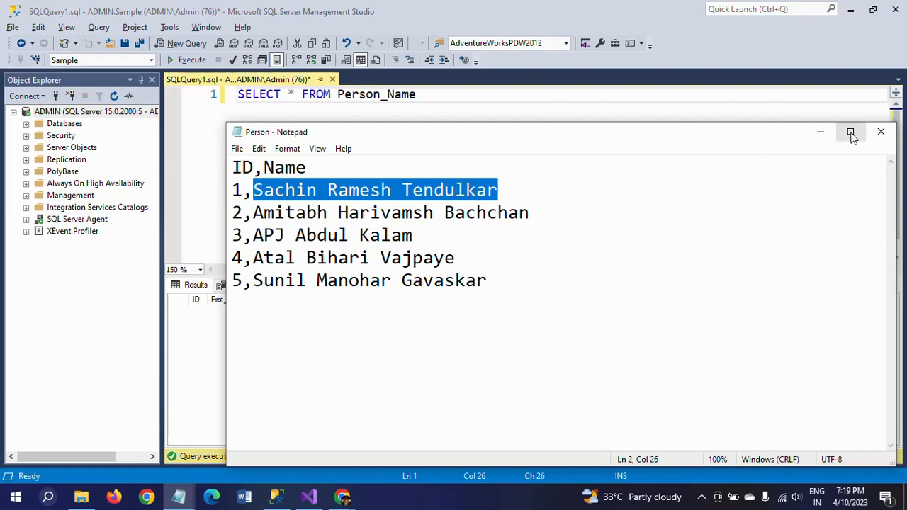
left_click(880, 136)
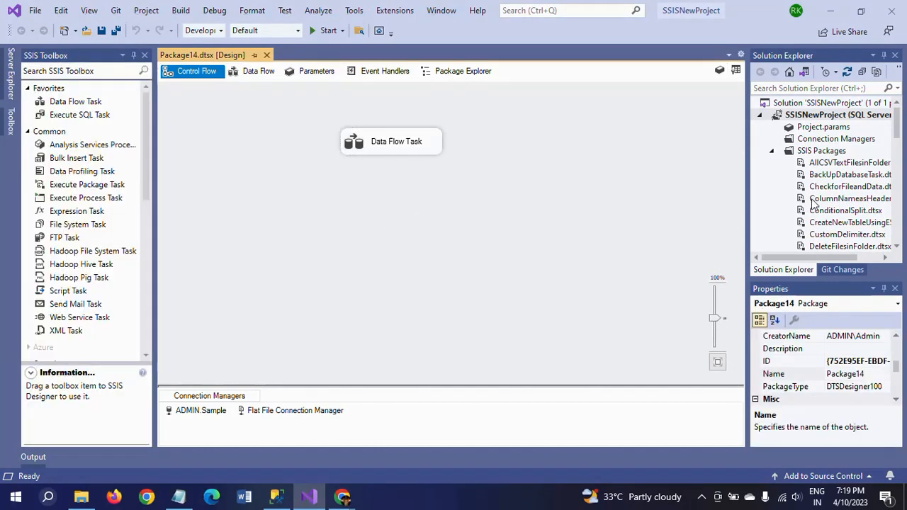
- Create a new SSIS package in the Visual Studio project, add a Data Flow Task to it and open the task
left_click(824, 150)
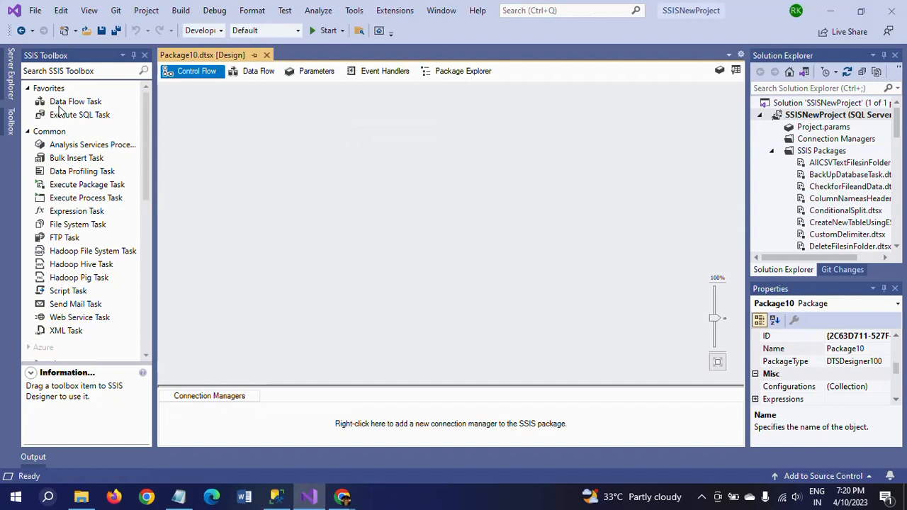
left_click(62, 103)
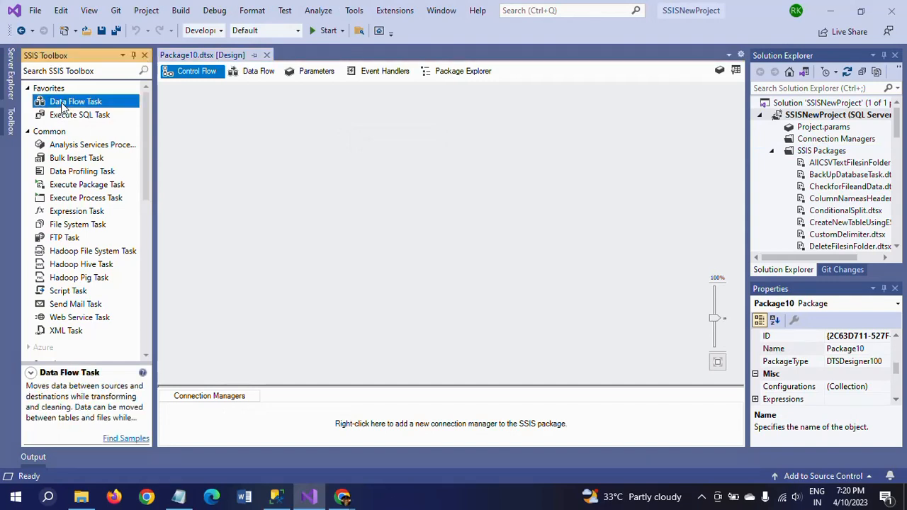
left_click_drag(62, 104, 366, 119)
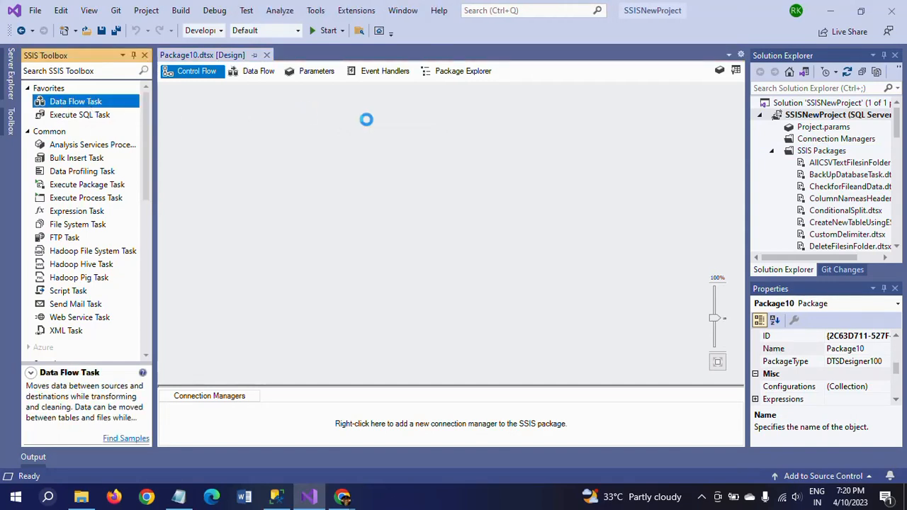
double_click(383, 116)
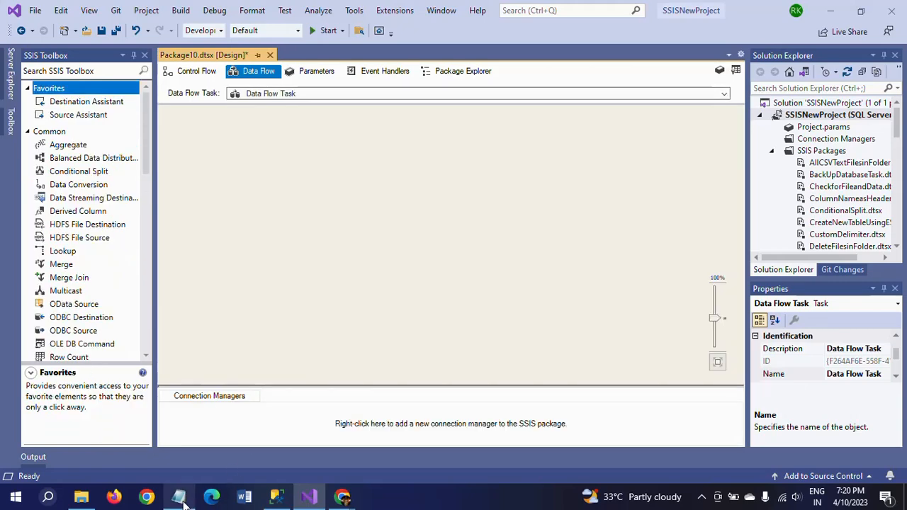
- Add a Flat File Source to the data flow
left_click(145, 227)
left_click_drag(145, 228, 142, 316)
left_click_drag(64, 156, 397, 142)
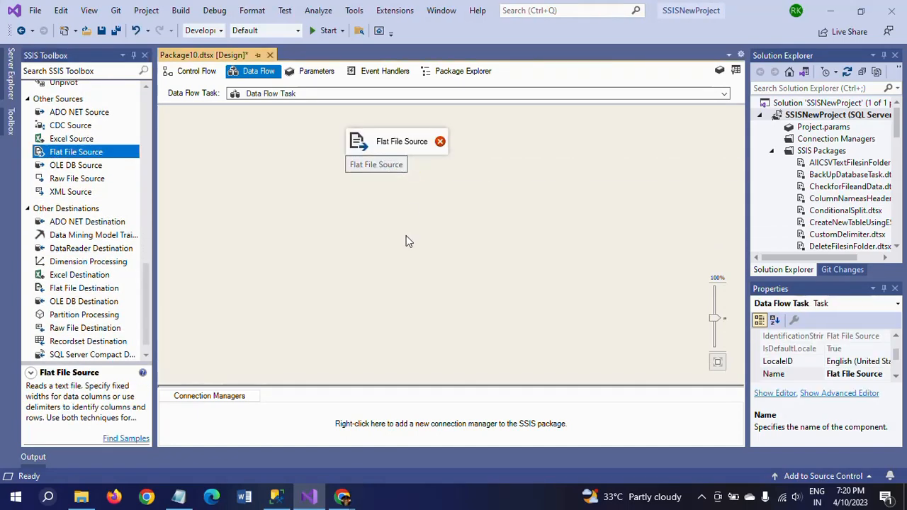
- Connect the Flat File Source to D:\Files\SSIS\Person.txt through a new flat file connection manager, and accept its comma-delimited columns
double_click(392, 162)
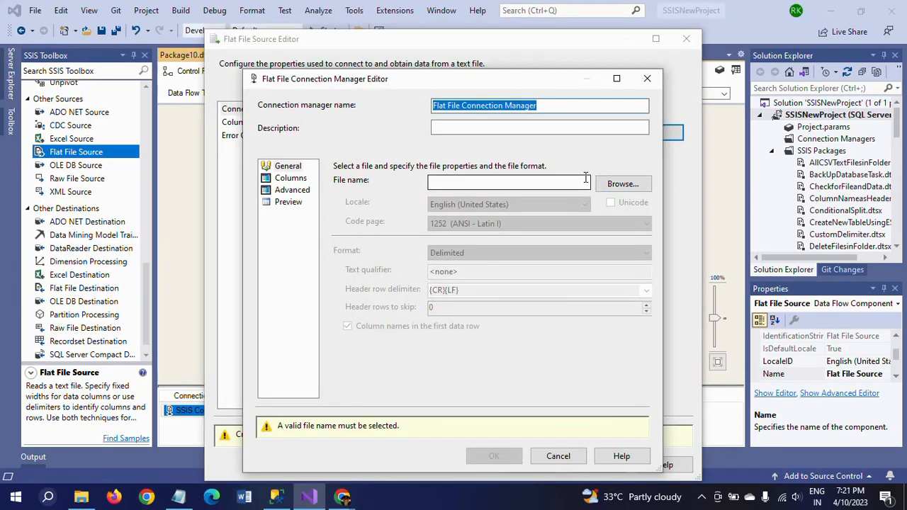
left_click(612, 186)
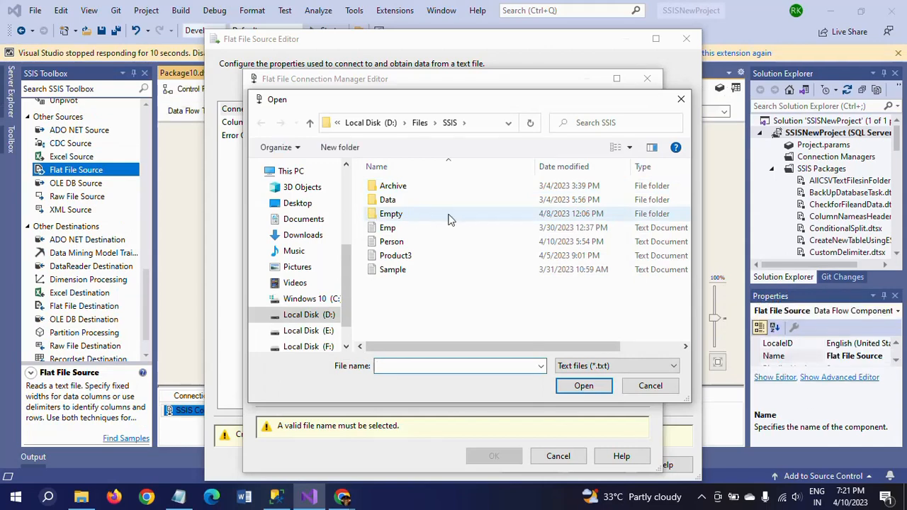
left_click(405, 242)
left_click(583, 386)
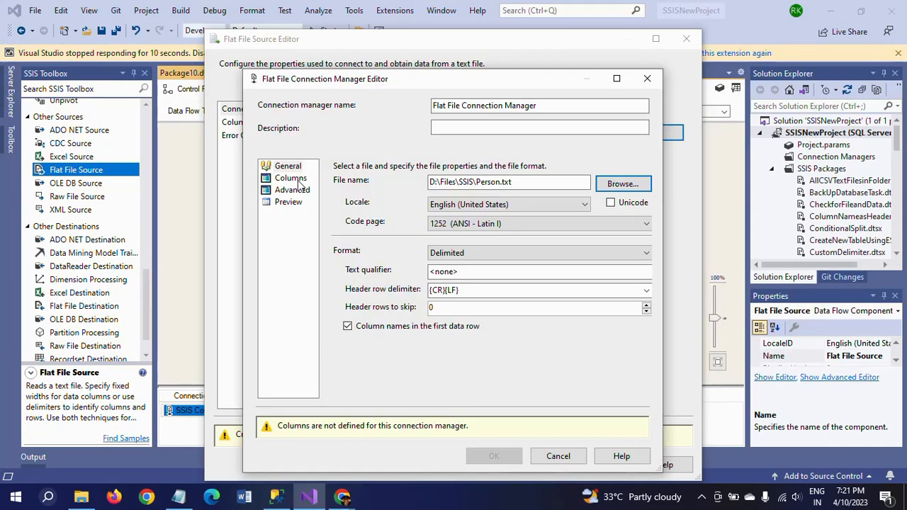
left_click(291, 178)
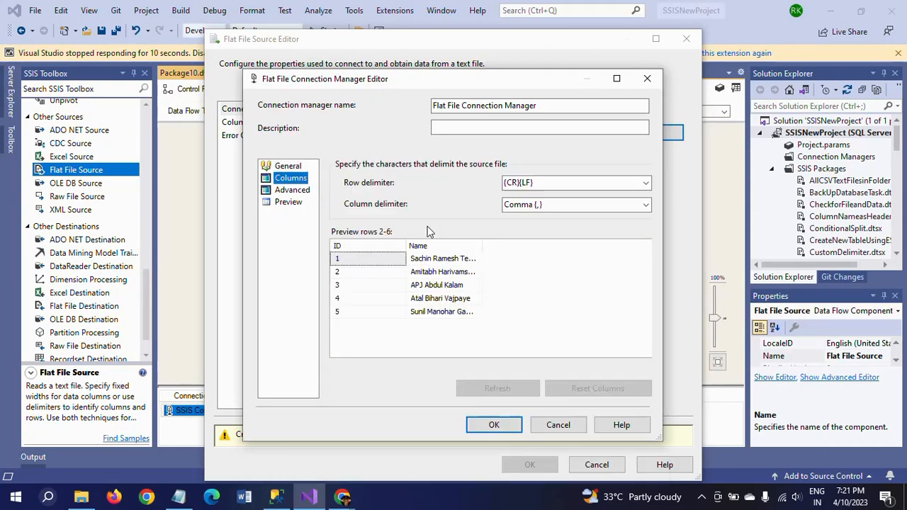
left_click(483, 248)
left_click(292, 190)
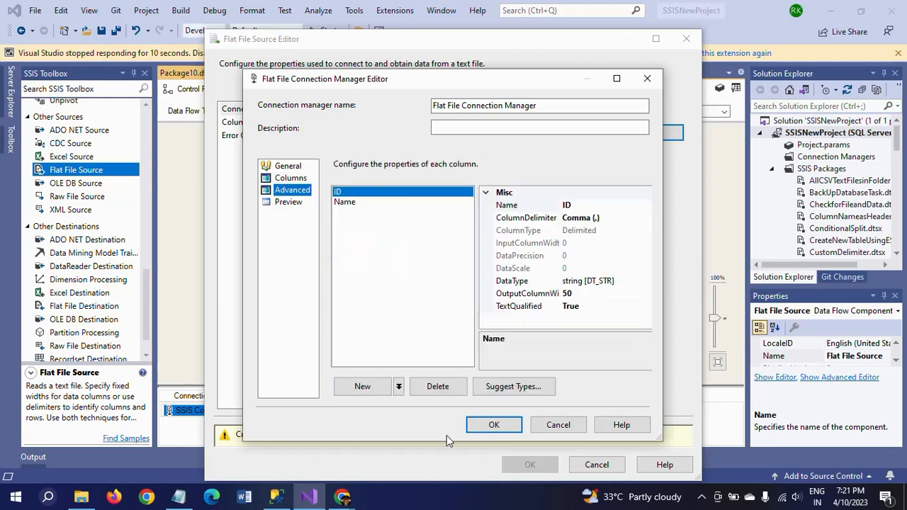
left_click(495, 425)
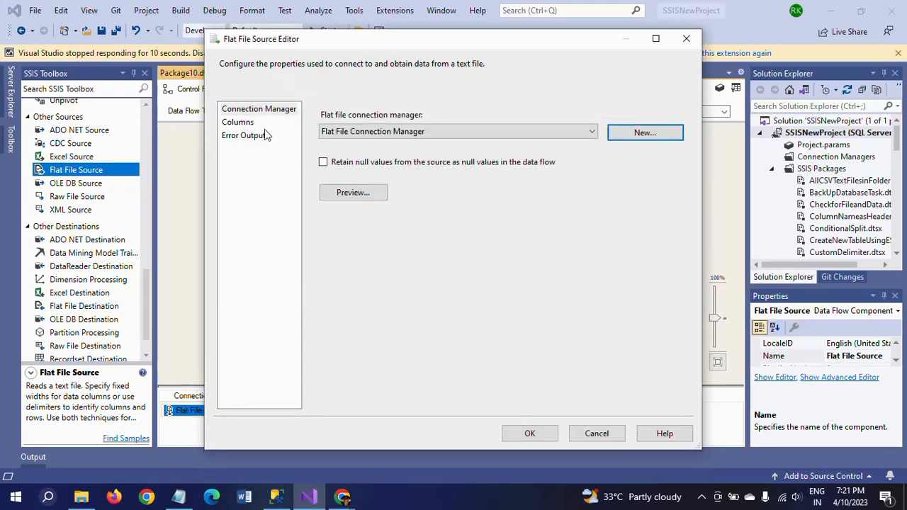
left_click(238, 123)
left_click(529, 433)
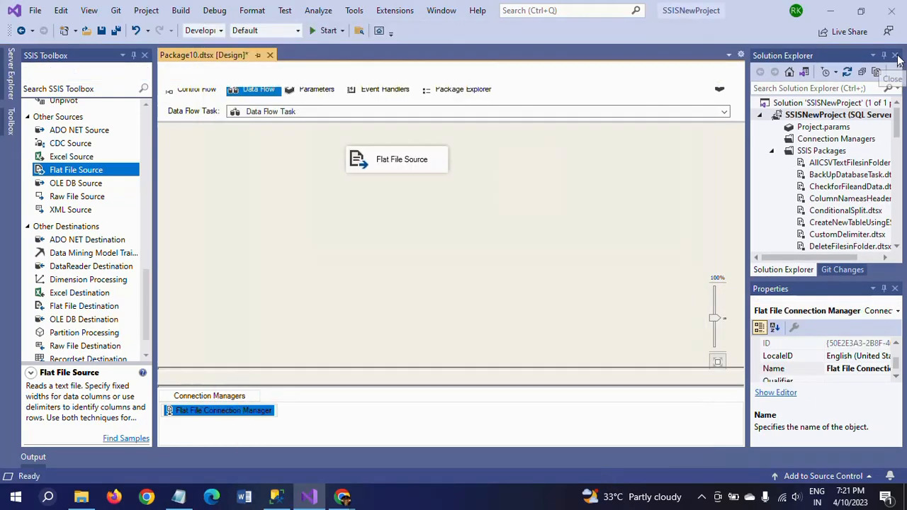
- Switch to SQL Server Management Studio and look up the data types and lengths of the Person_Name table's columns
left_click(277, 496)
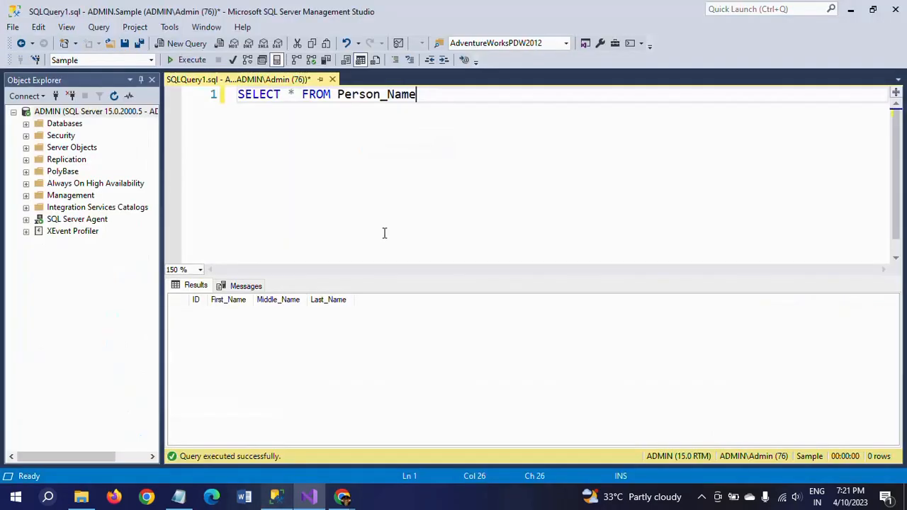
left_click(370, 98)
double_click(369, 98)
key("F5")
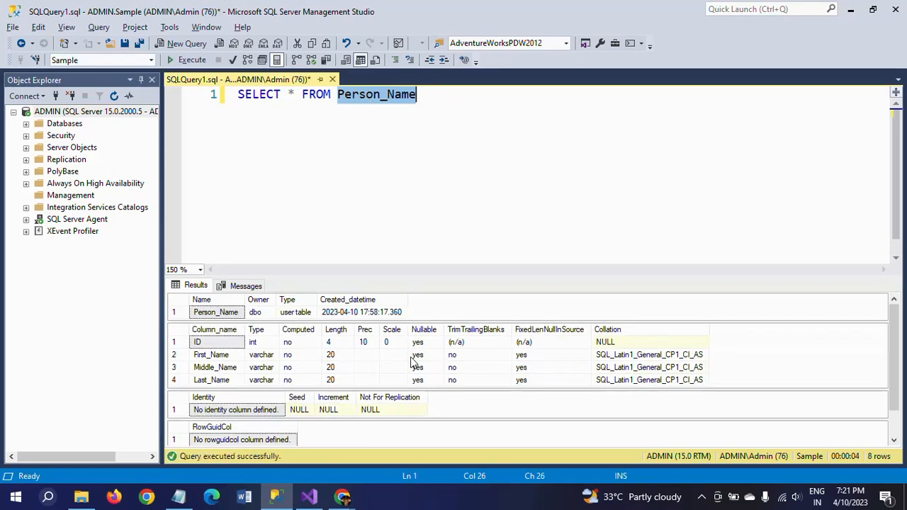
left_click(211, 357)
left_click(258, 357)
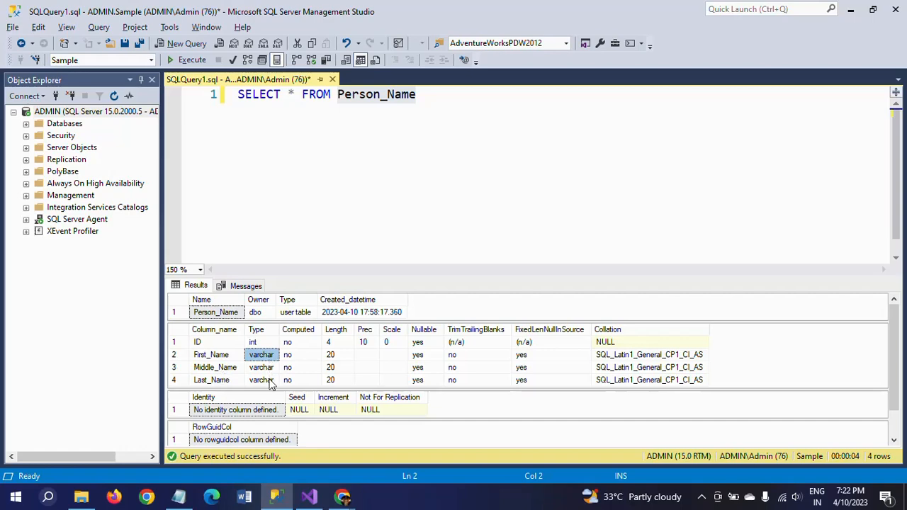
left_click(504, 178)
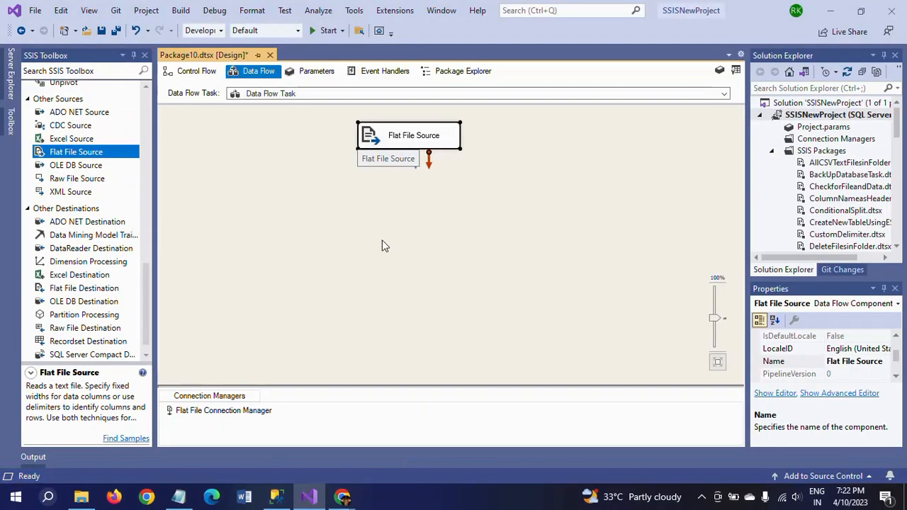
- Return to Visual Studio and place a Derived Column transformation below the Flat File Source in the data flow
left_click(383, 246)
left_click(146, 202)
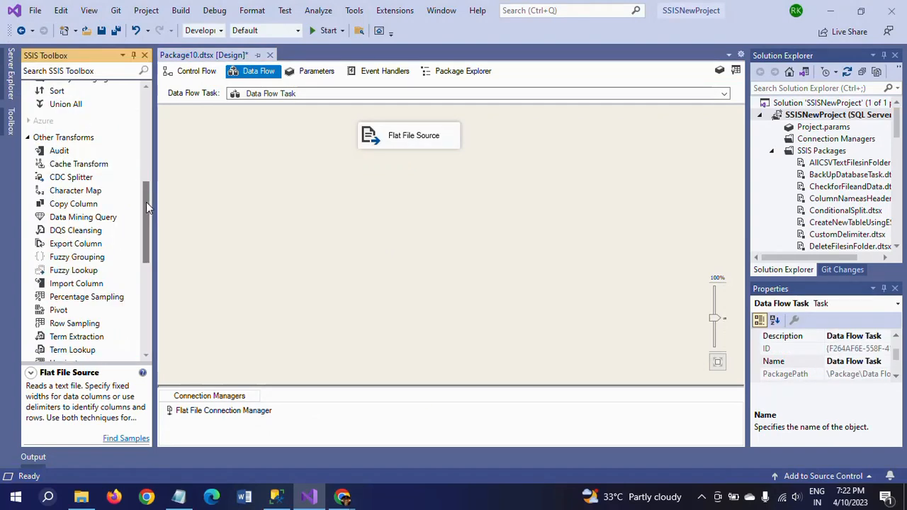
left_click_drag(146, 204, 147, 134)
left_click_drag(78, 147, 374, 225)
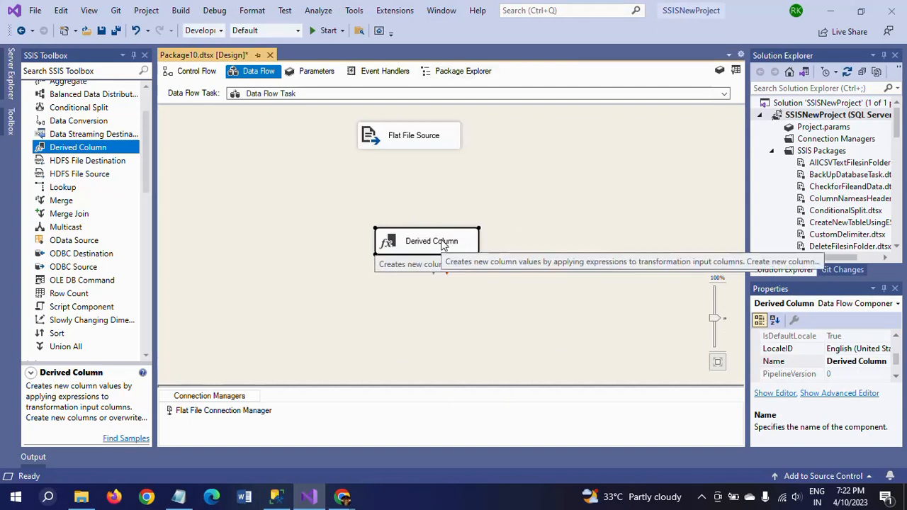
left_click_drag(443, 245, 477, 201)
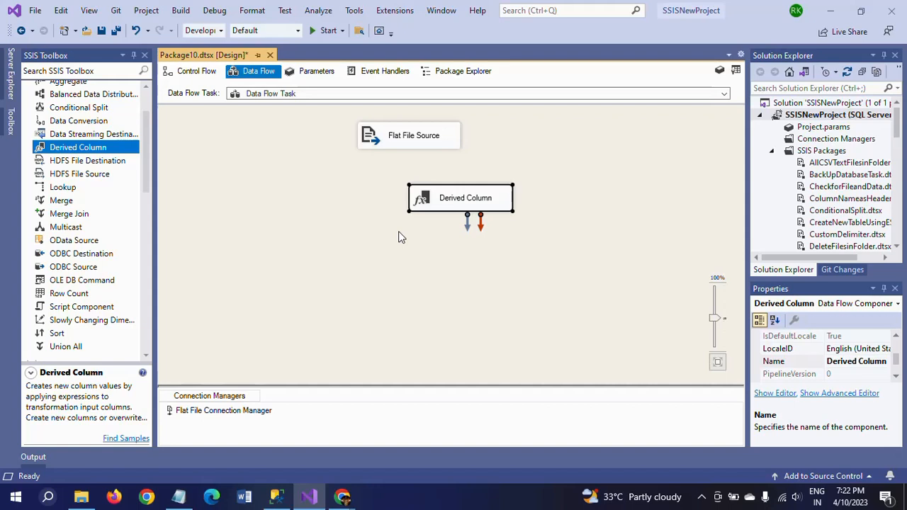
- Connect the Flat File Source's data output to the Derived Column transformation
left_click(412, 142)
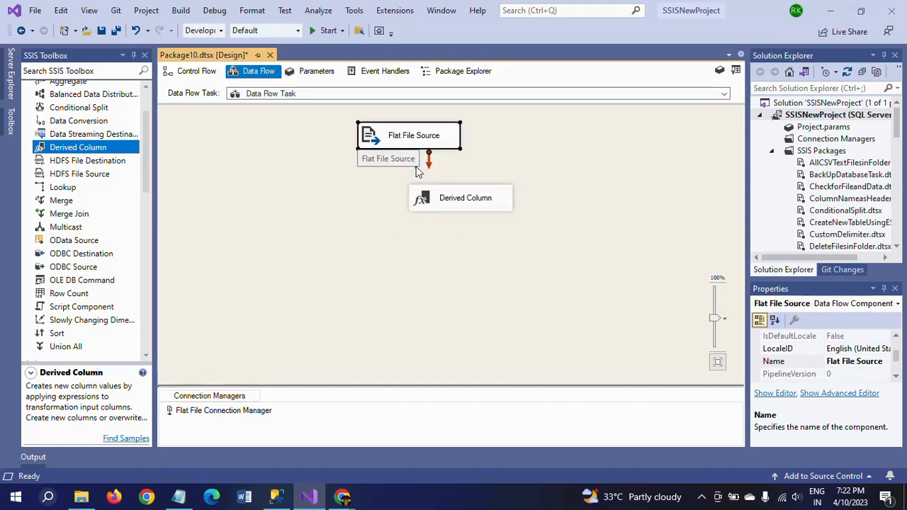
left_click_drag(418, 170, 429, 195)
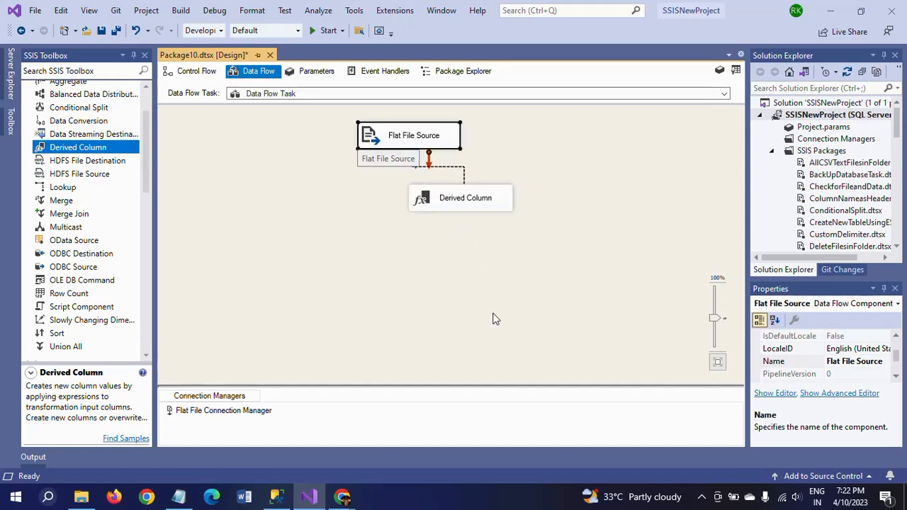
left_click(440, 289)
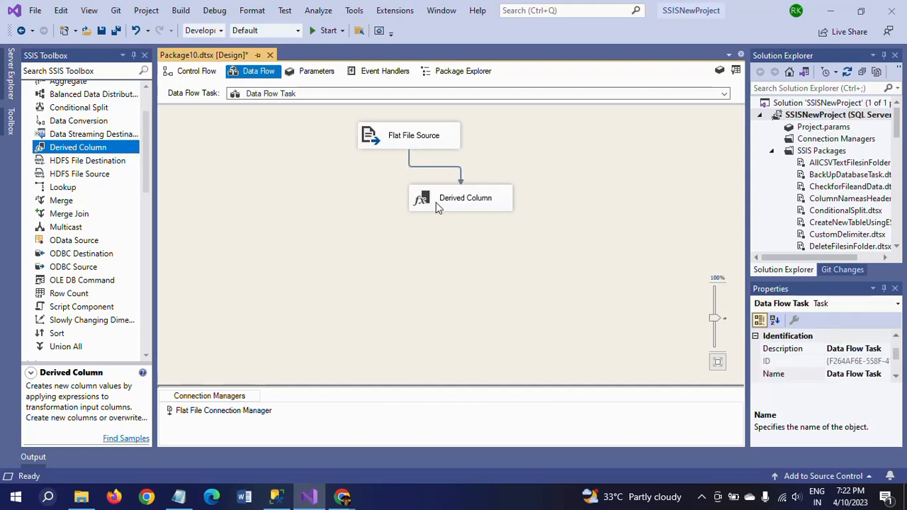
- Open the Derived Column transformation for editing and add a new derived column whose expression is the Name input column
left_click(436, 202)
double_click(437, 205)
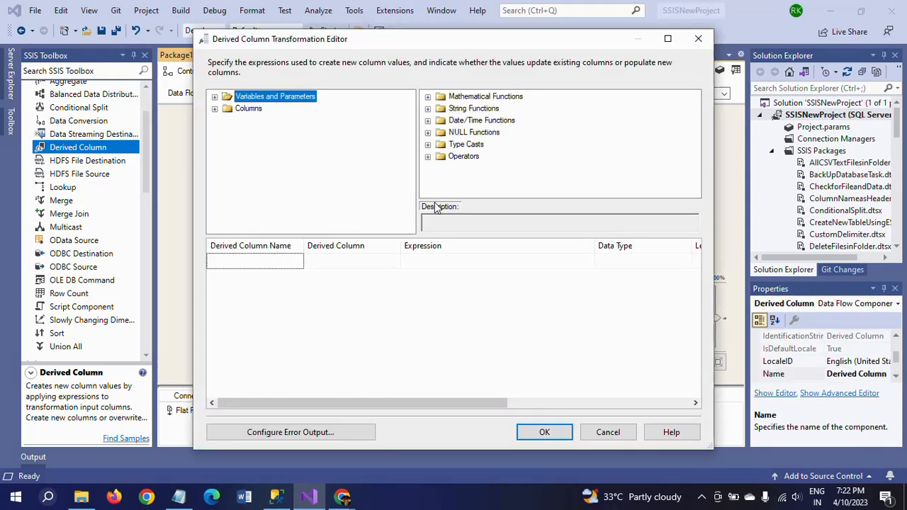
left_click(214, 109)
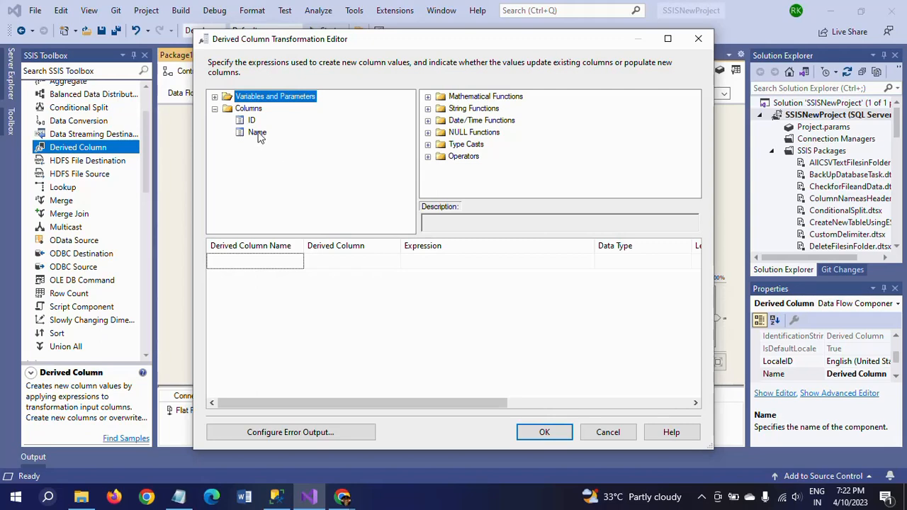
left_click_drag(259, 136, 454, 273)
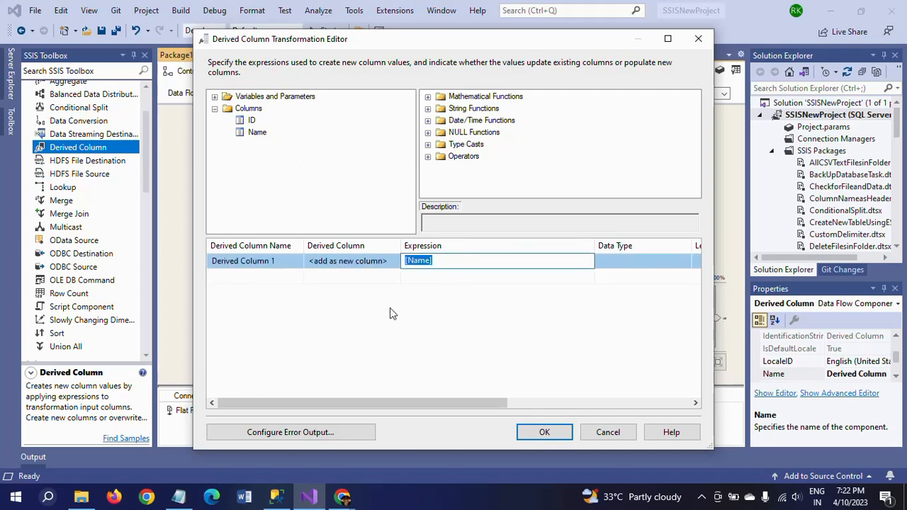
- Rename the new derived column to FirstName
left_click(285, 261)
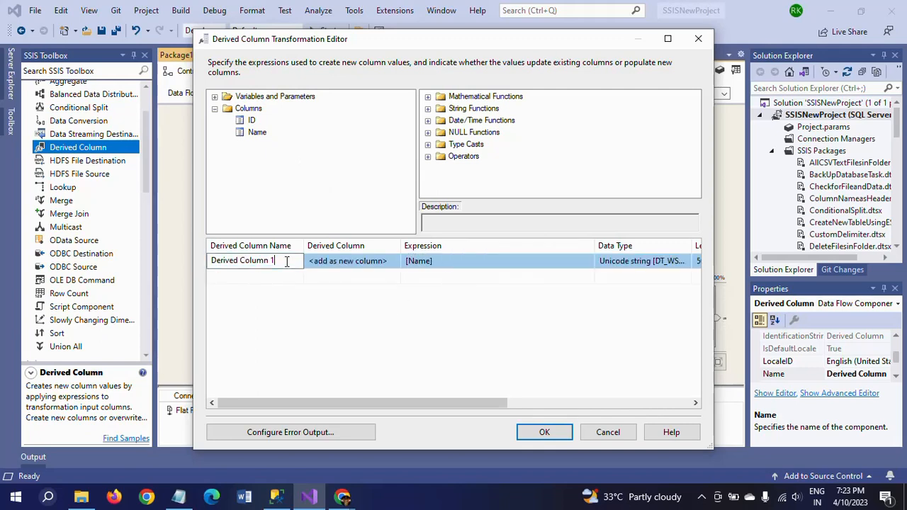
left_click_drag(287, 261, 214, 266)
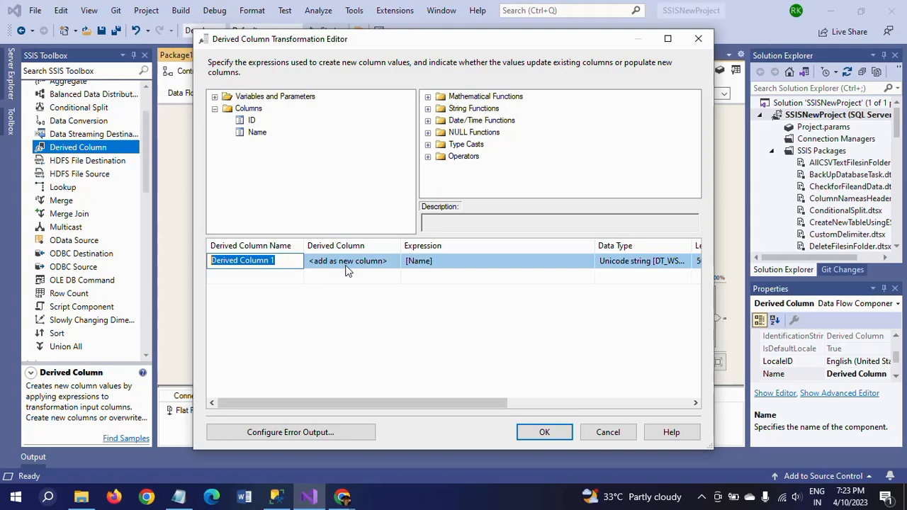
left_click(283, 264)
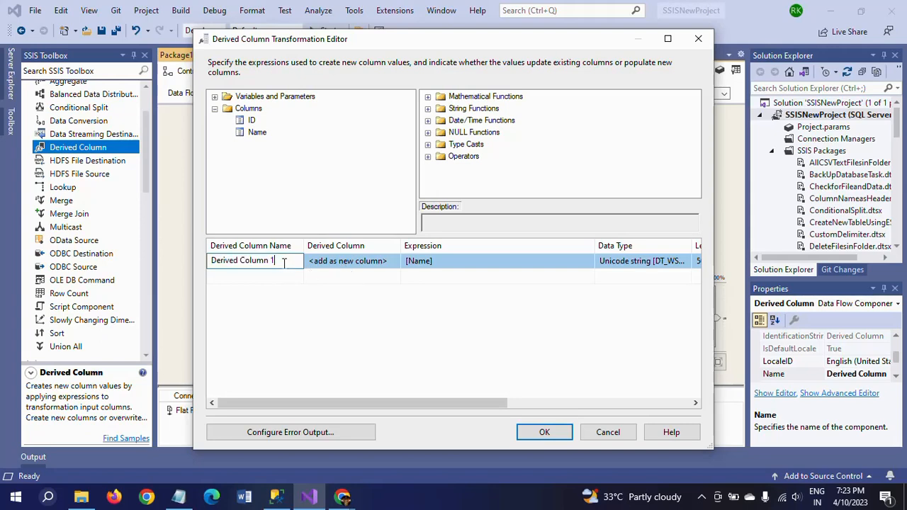
key("BackSpace")
key("BackSpace")
key("BackSpace")
key("BackSpace")
key("BackSpace")
key("BackSpace")
key("BackSpace")
key("BackSpace")
key("BackSpace")
key("BackSpace")
key("BackSpace")
key("BackSpace")
key("BackSpace")
key("BackSpace")
key("BackSpace")
key("BackSpace")
type("First")
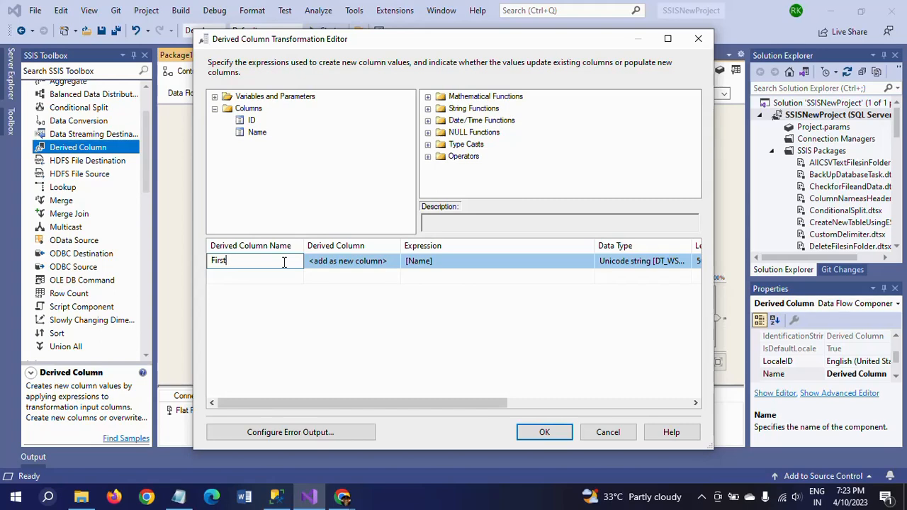
type("Name")
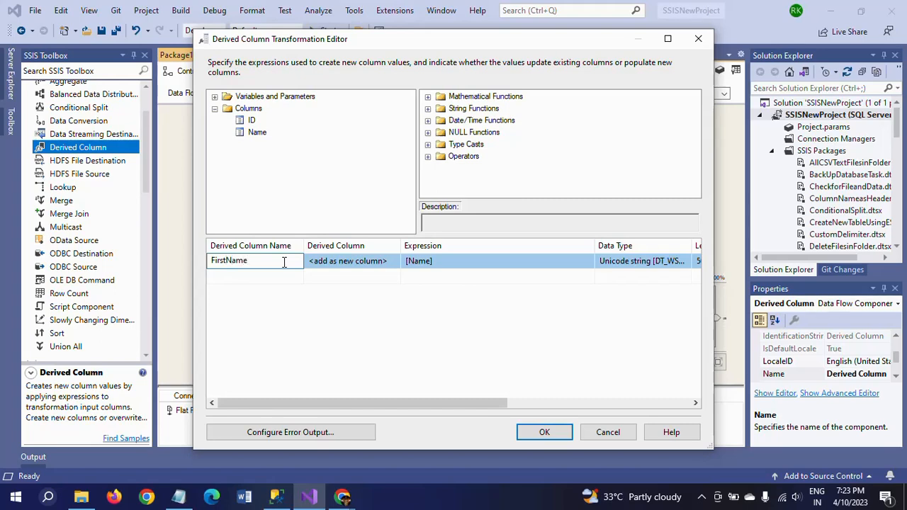
left_click(306, 319)
- Remove the square brackets from FirstName's expression, leaving Name, and expand the list of string functions
left_click(457, 266)
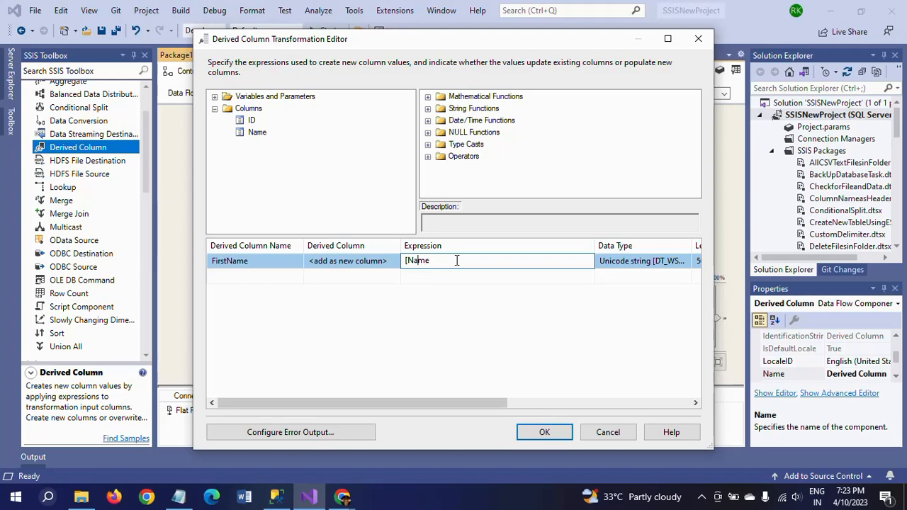
key("Delete")
left_click(426, 109)
left_click_drag(693, 122, 693, 134)
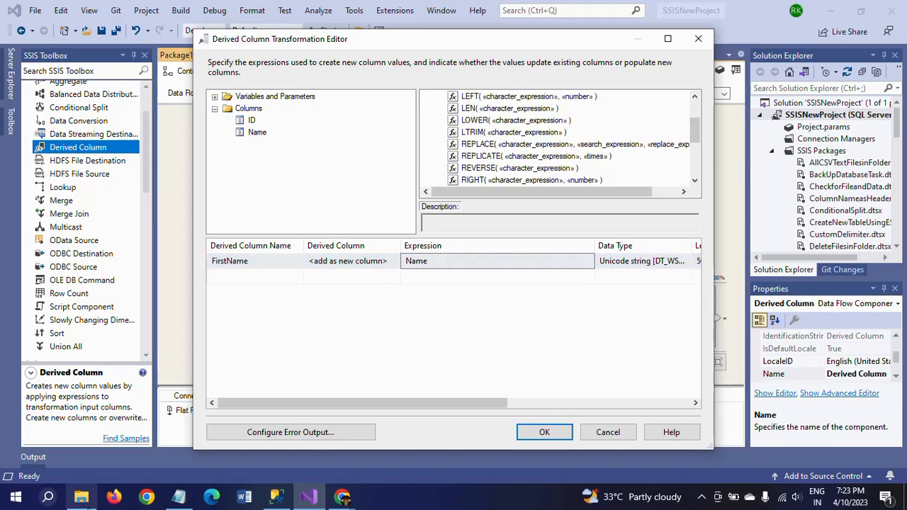
- Open Person.txt from D:\Files\SSIS and examine the first word and the space after it in the first record's name
left_click(82, 497)
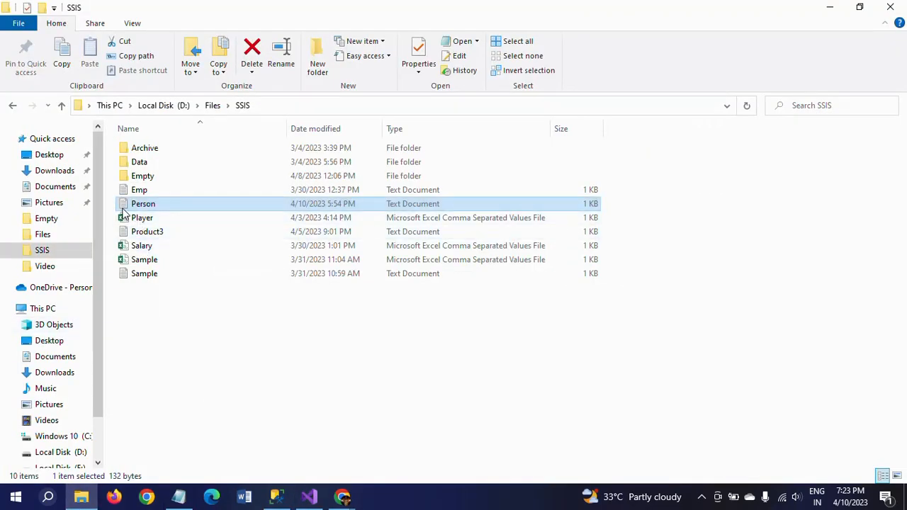
double_click(125, 205)
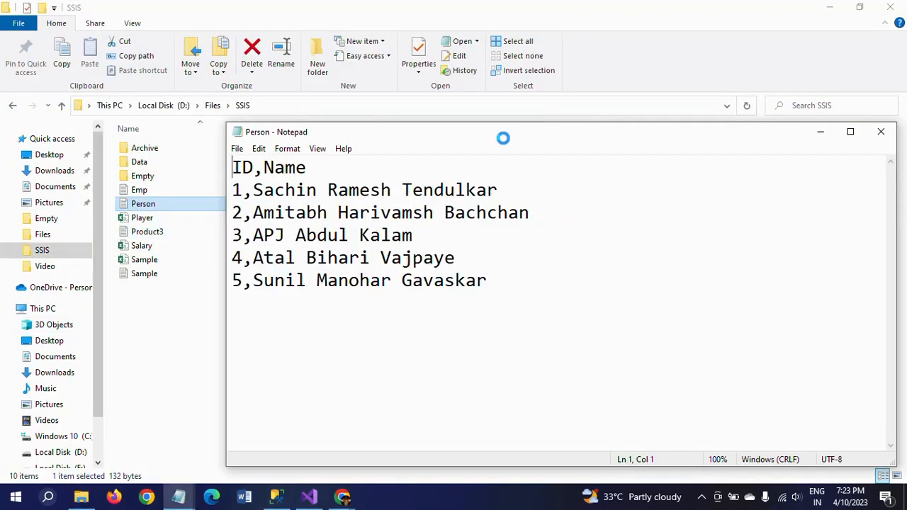
left_click(254, 190)
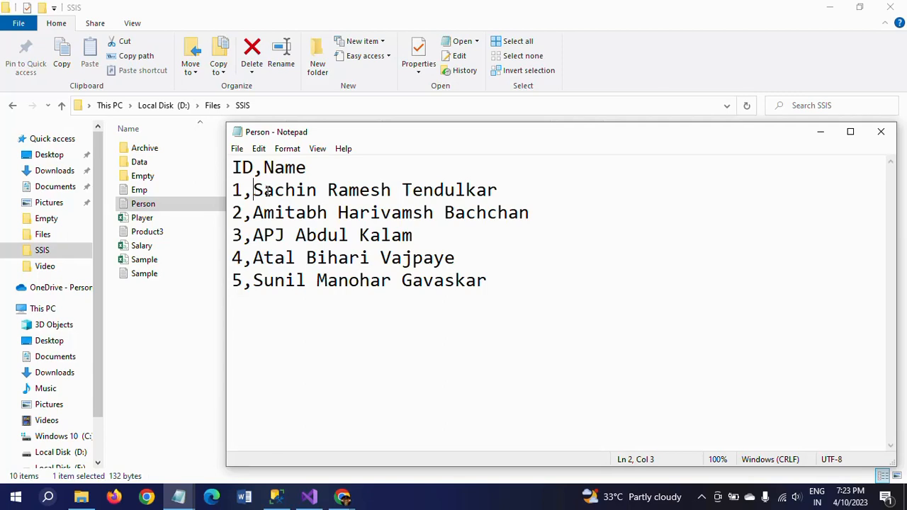
left_click_drag(254, 190, 317, 196)
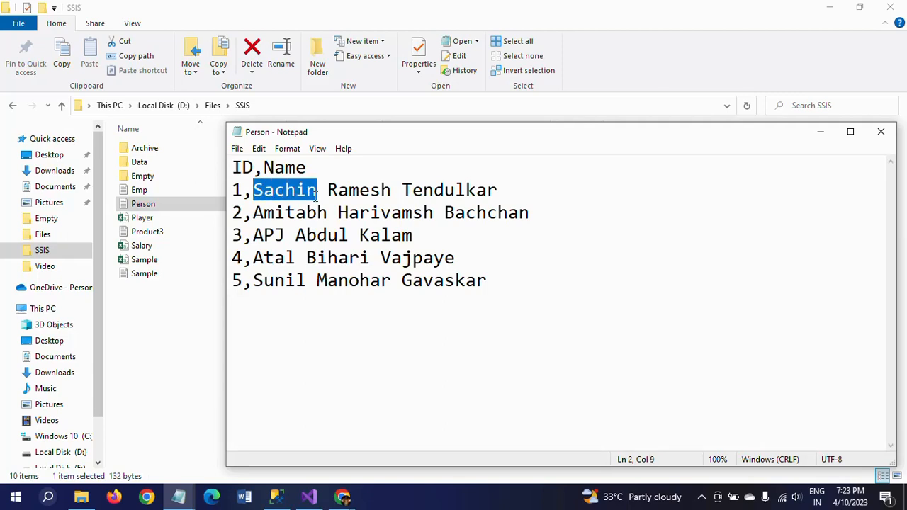
left_click(331, 191)
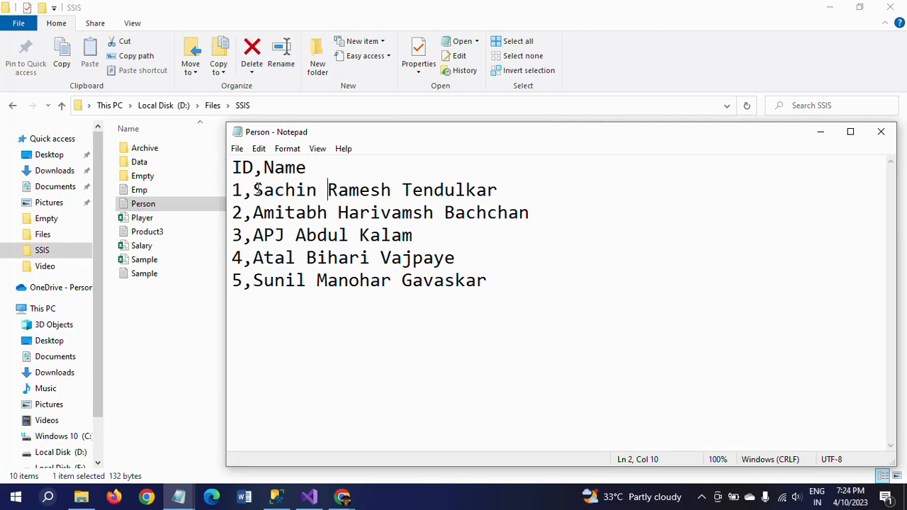
left_click_drag(253, 190, 316, 191)
left_click(318, 190)
left_click_drag(319, 190, 327, 190)
key("alt+F4")
- Return to Visual Studio and insert the SUBSTRING function into FirstName's expression, with the [Name] column as its character expression
left_click(310, 497)
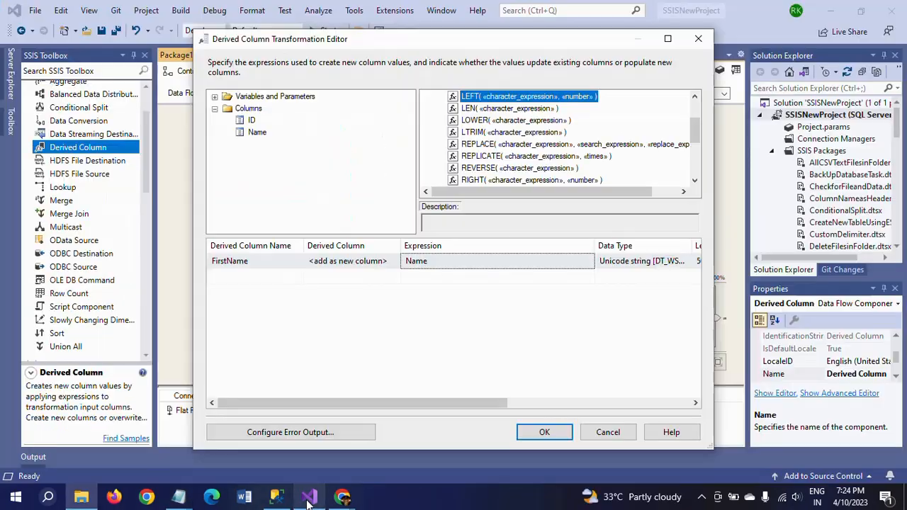
scroll(512, 149, "down", 1)
left_click_drag(490, 169, 474, 271)
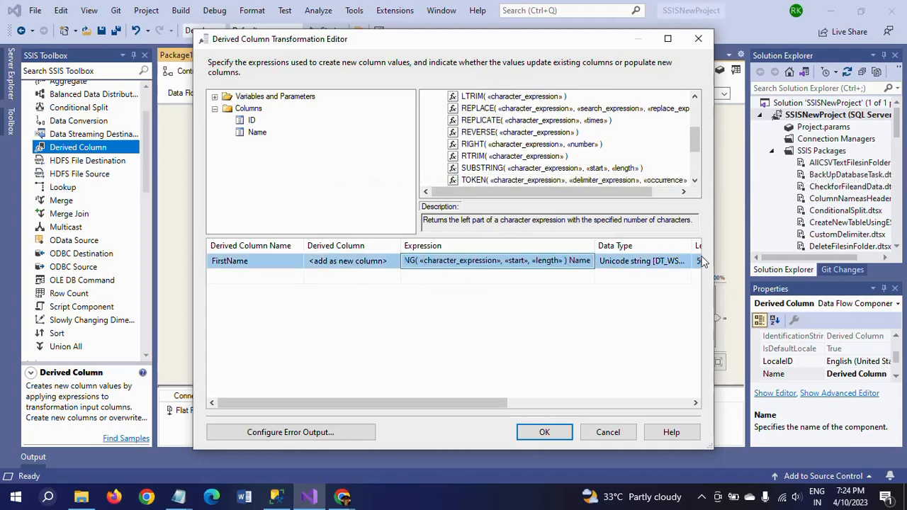
double_click(496, 261)
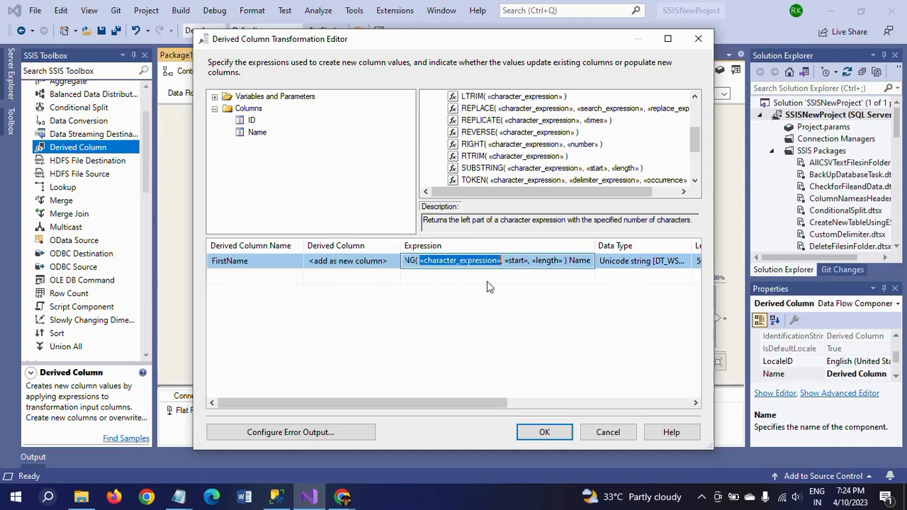
left_click_drag(458, 271, 457, 269)
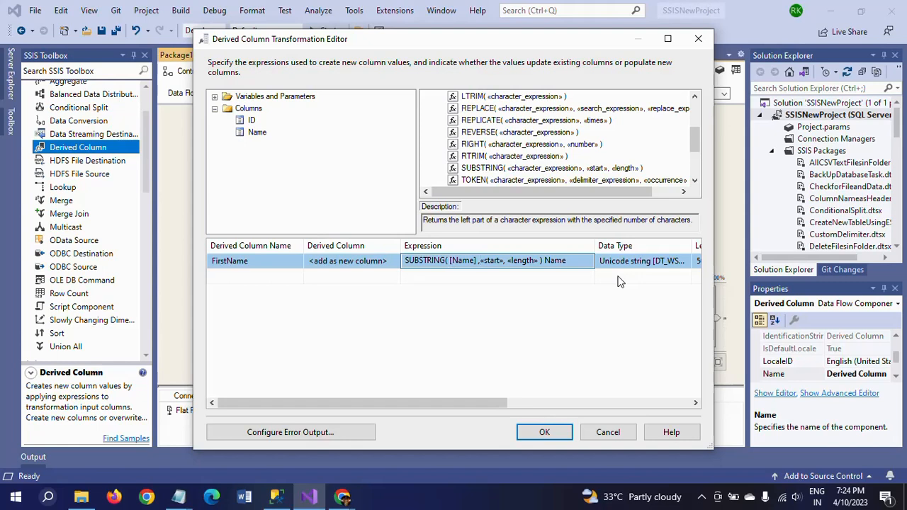
- Switch to Person.txt in Notepad and check where the name starts in the first record
key("alt+Tab")
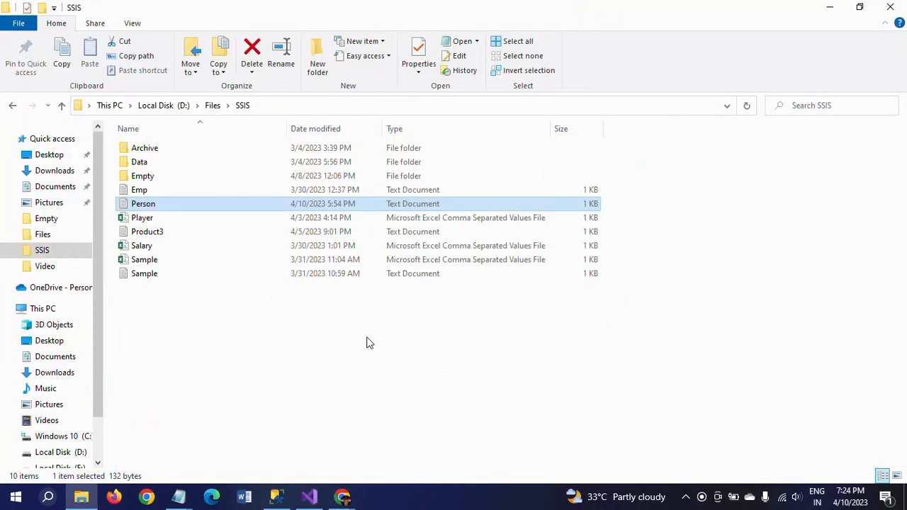
mouse_move(178, 496)
left_click(223, 457)
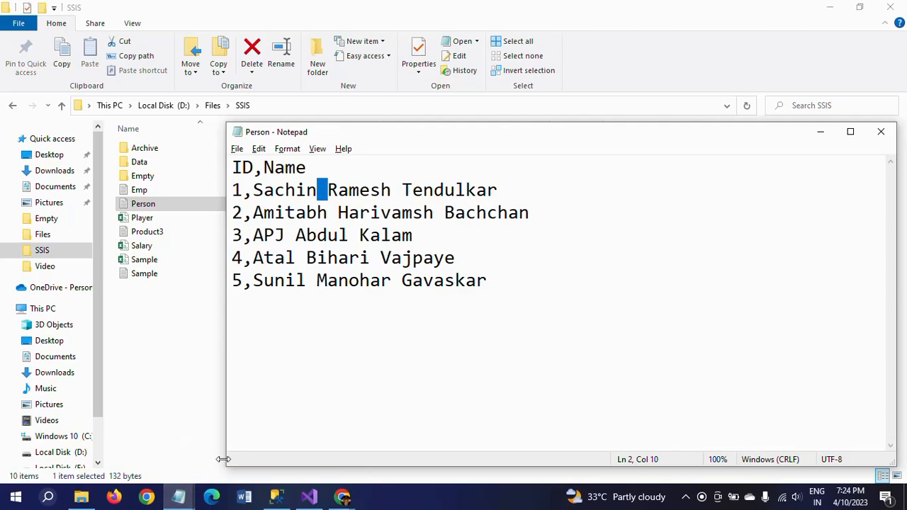
left_click(258, 190)
key("alt+Tab")
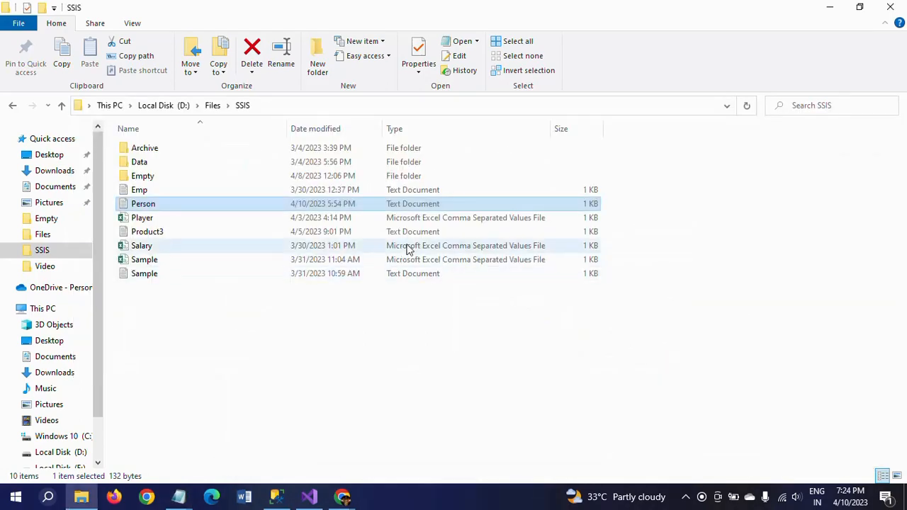
- Return to Visual Studio and set the start argument of FirstName's SUBSTRING expression to 1
left_click(309, 496)
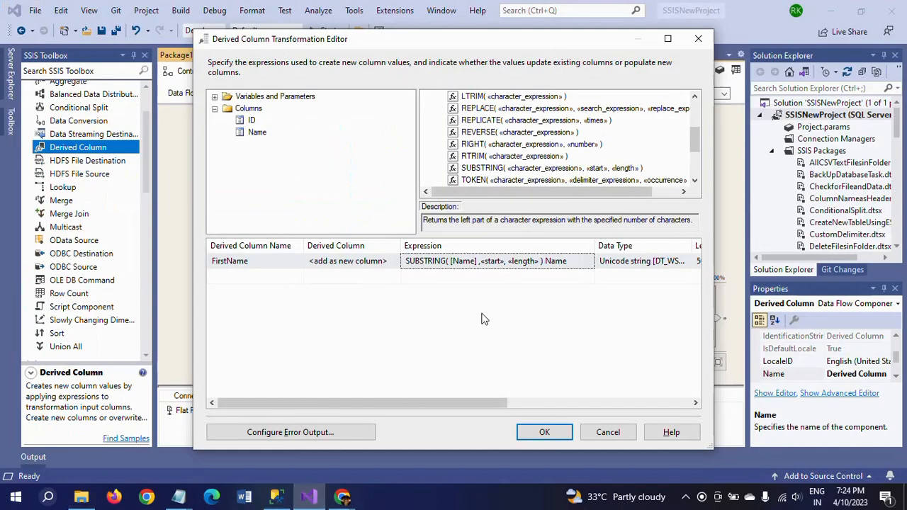
left_click(488, 262)
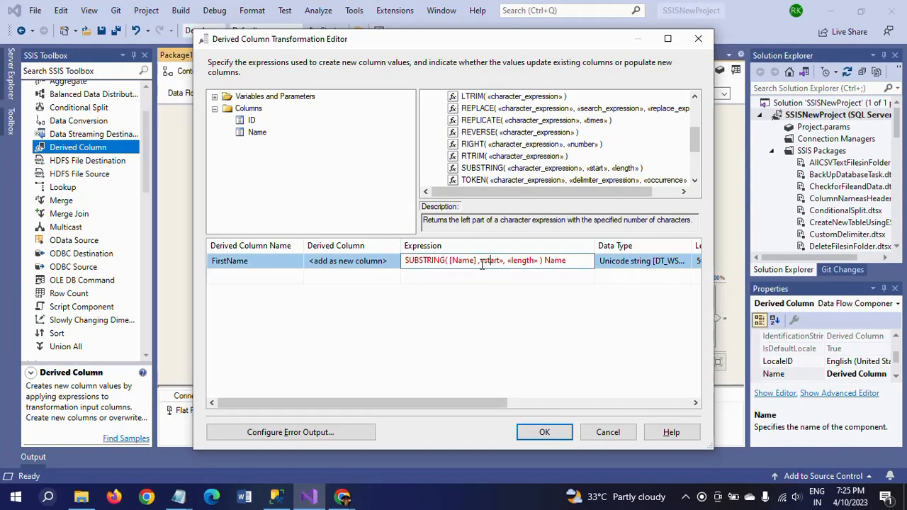
double_click(488, 262)
type("1")
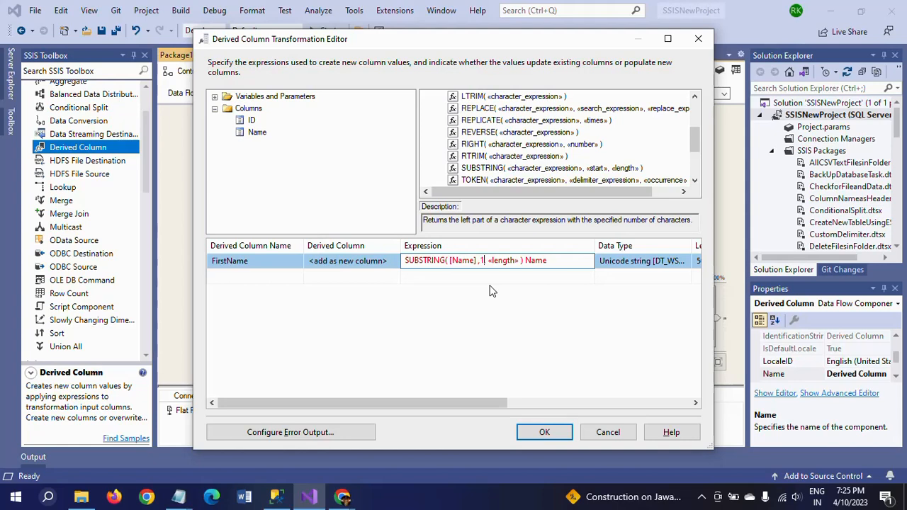
type(",")
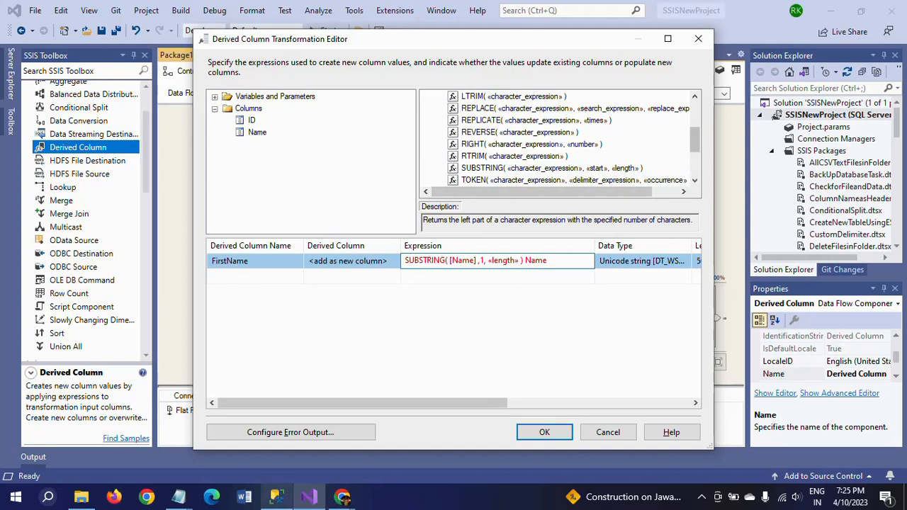
- Examine the full name in Person.txt's first record and find the FINDSTRING function in the Derived Column editor's string functions
mouse_move(179, 499)
left_click(230, 439)
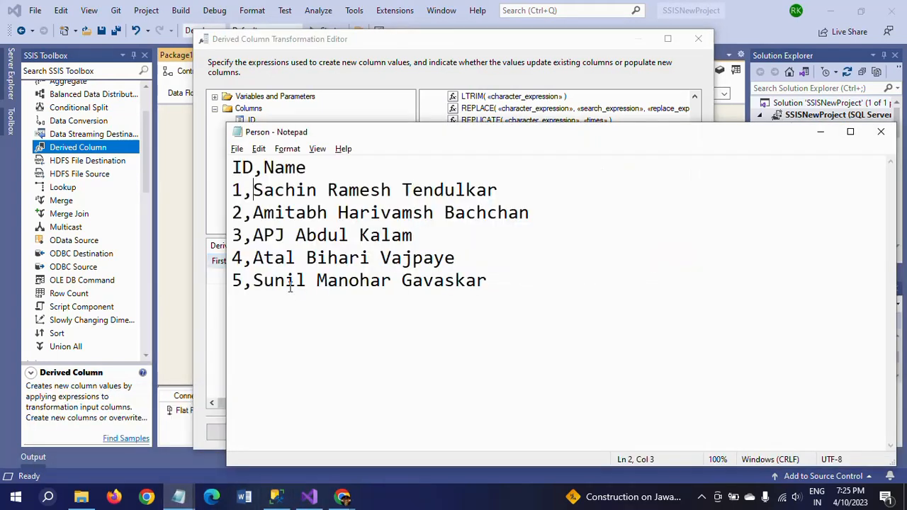
left_click(499, 190, "shift")
key("alt+Tab")
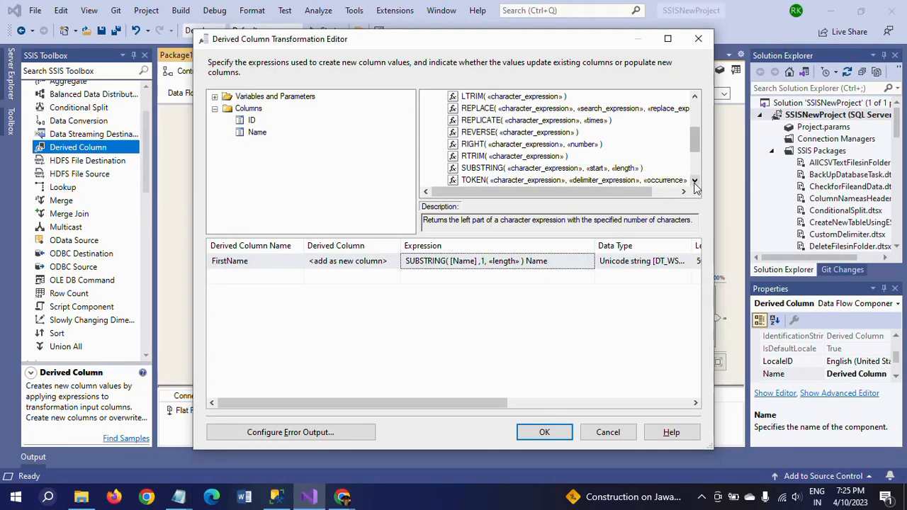
left_click_drag(696, 148, 696, 125)
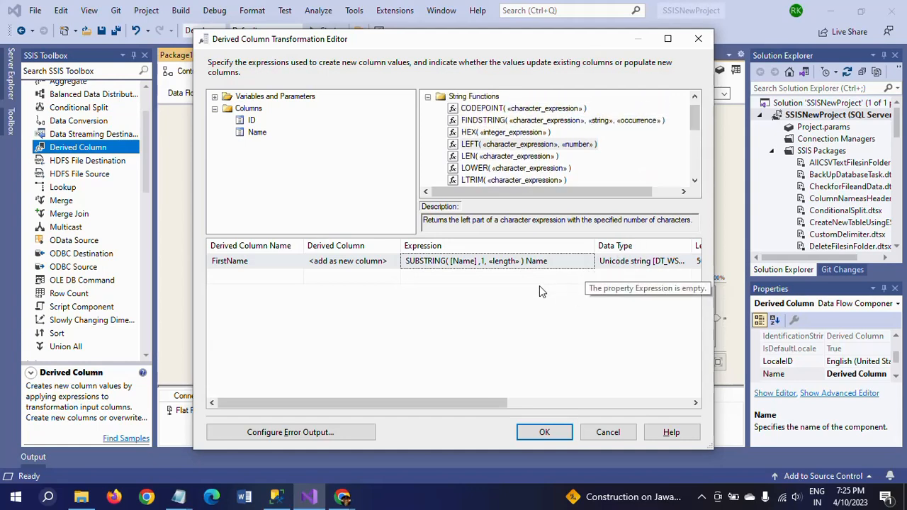
key("alt+Tab")
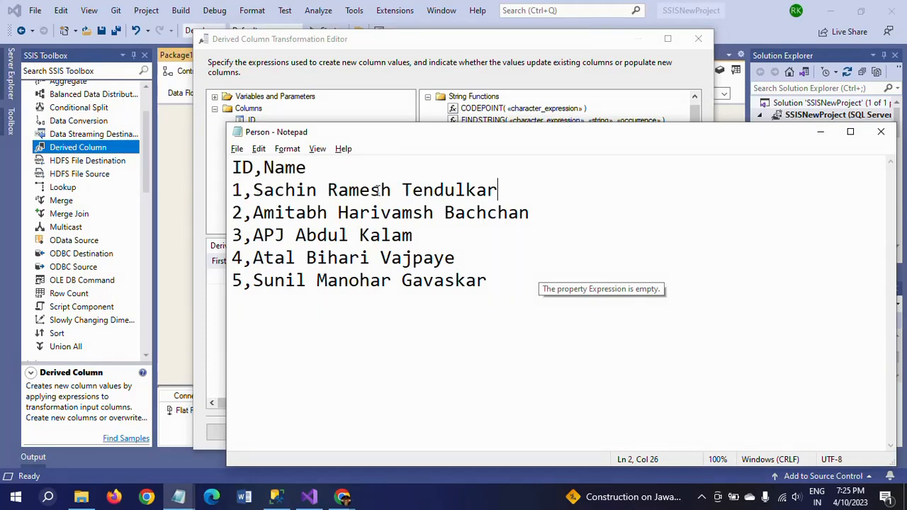
left_click(255, 190, "shift")
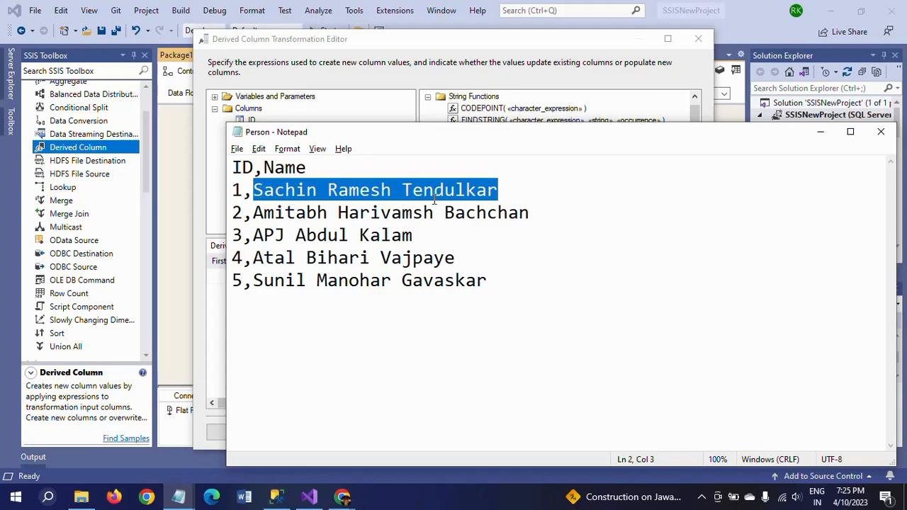
key("alt+Tab")
key("alt+Tab")
key("alt+Tab")
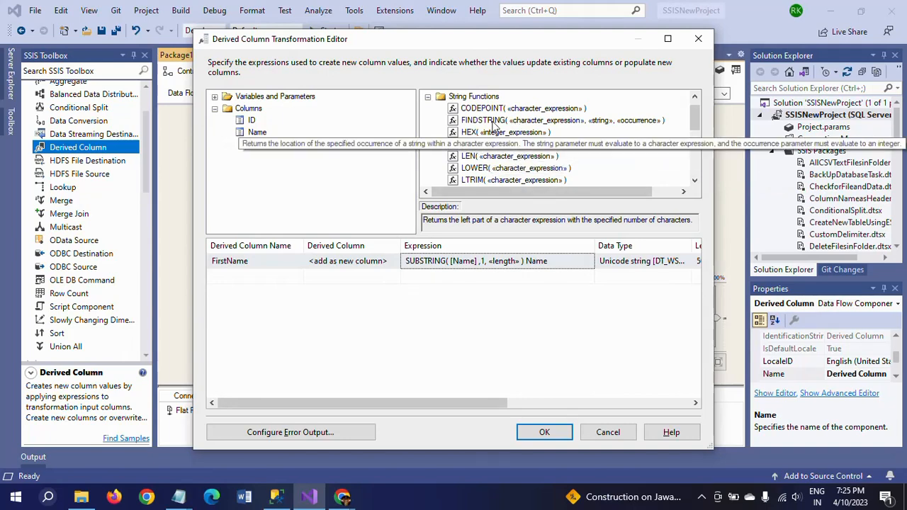
- Insert the FINDSTRING function as the length argument of FirstName's SUBSTRING expression
left_click(494, 122)
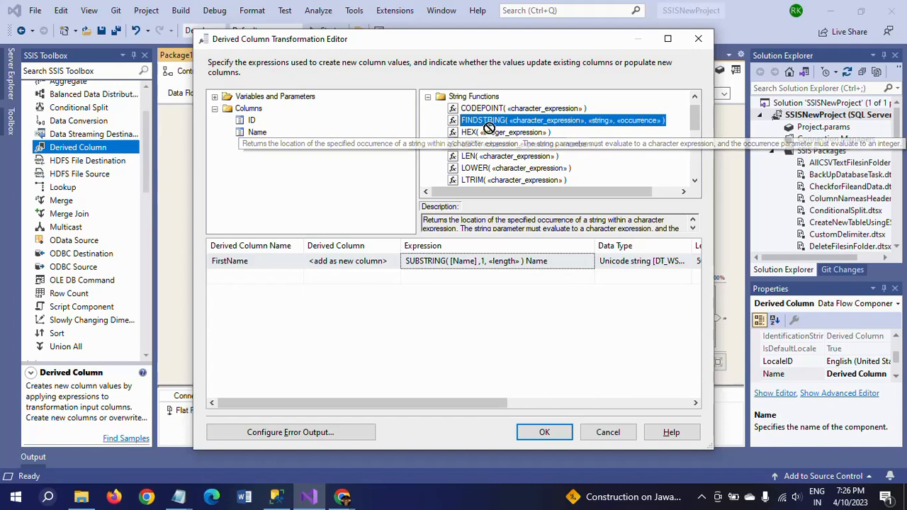
double_click(505, 261)
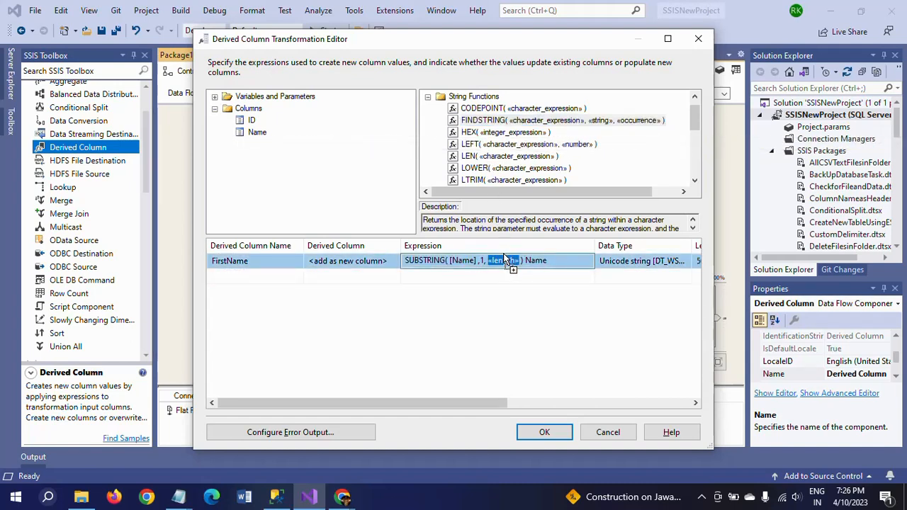
left_click_drag(505, 261, 504, 260)
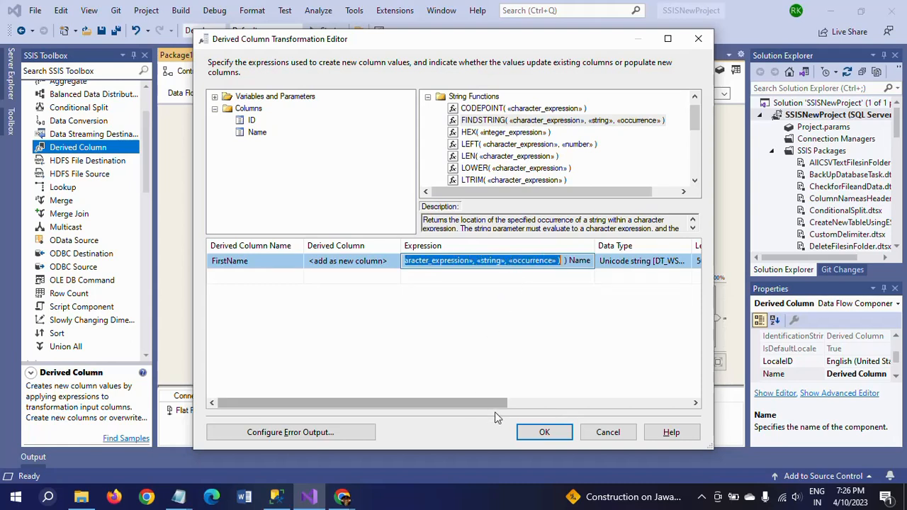
- Delete the stray word Name after the closing parenthesis of FirstName's expression
left_click(575, 262)
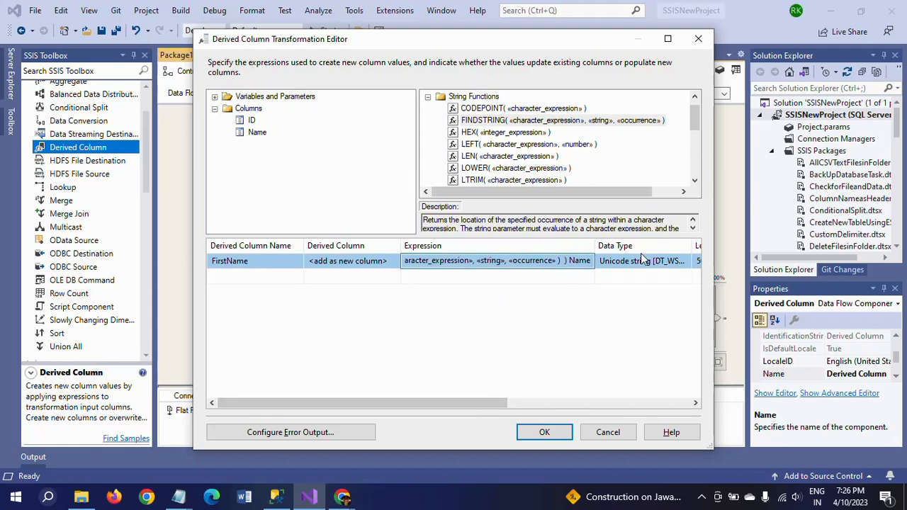
key("Delete")
key("Delete")
key("Delete")
key("Delete")
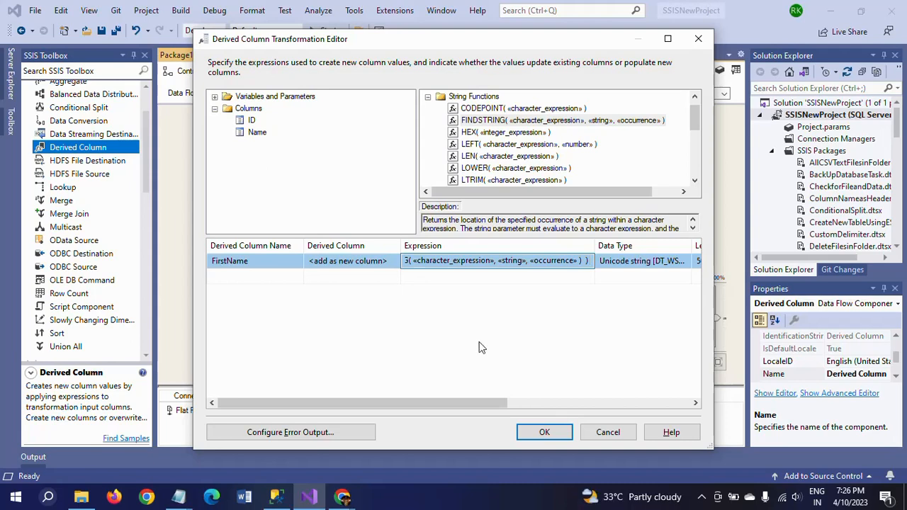
- Set FINDSTRING's character expression to the [Name] column and its search string to a single space in double quotes
double_click(494, 262)
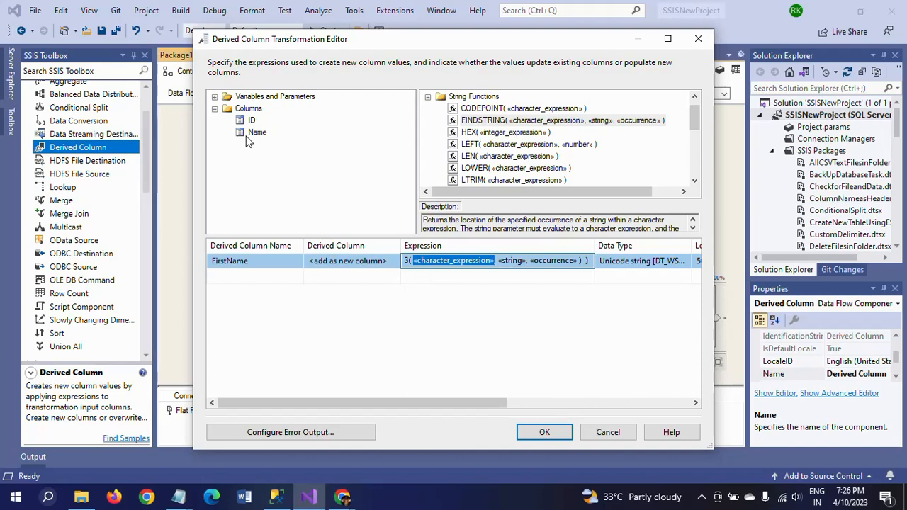
left_click_drag(258, 137, 538, 263)
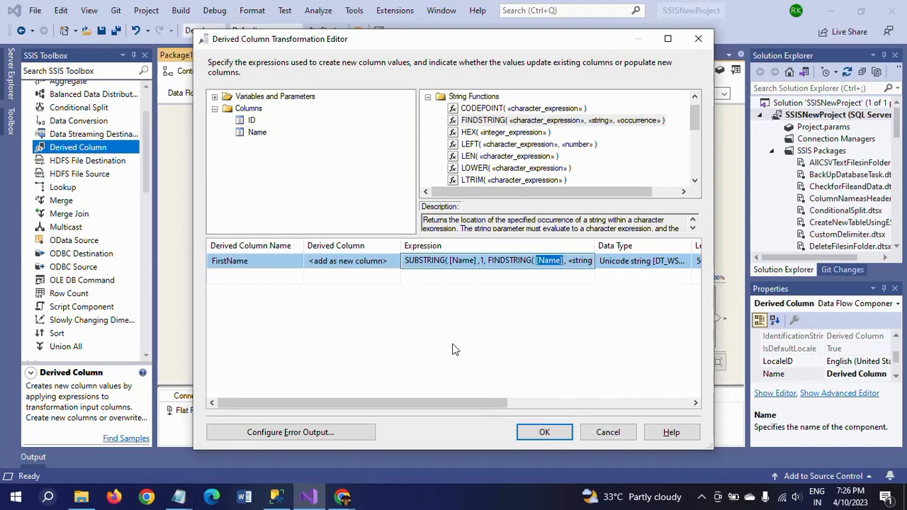
left_click_drag(438, 408, 481, 408)
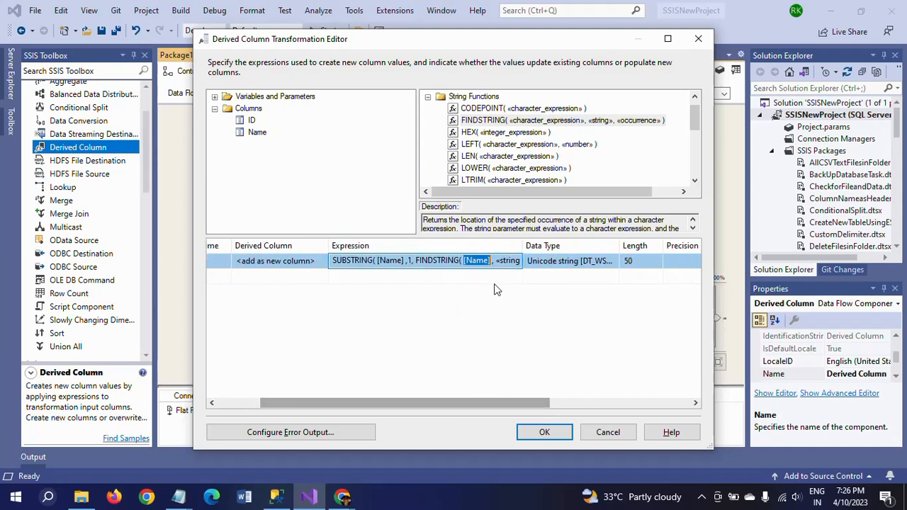
left_click(492, 261)
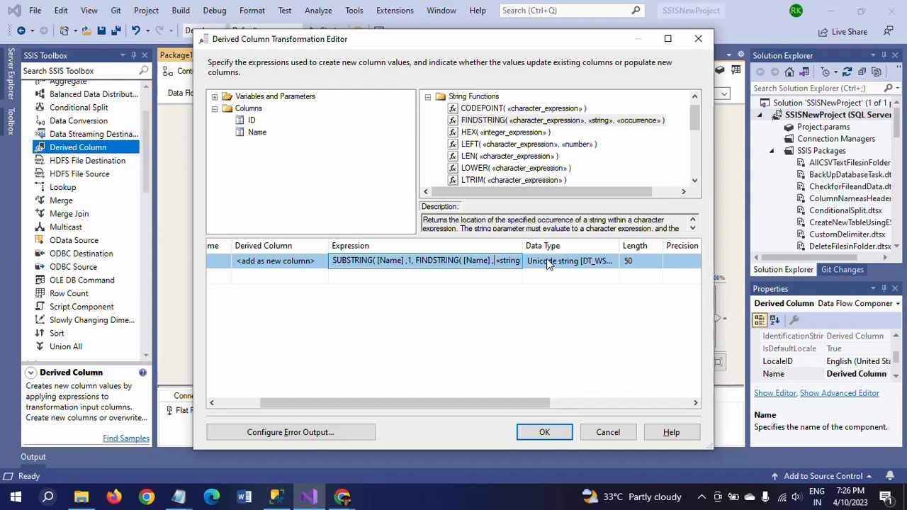
key("Right")
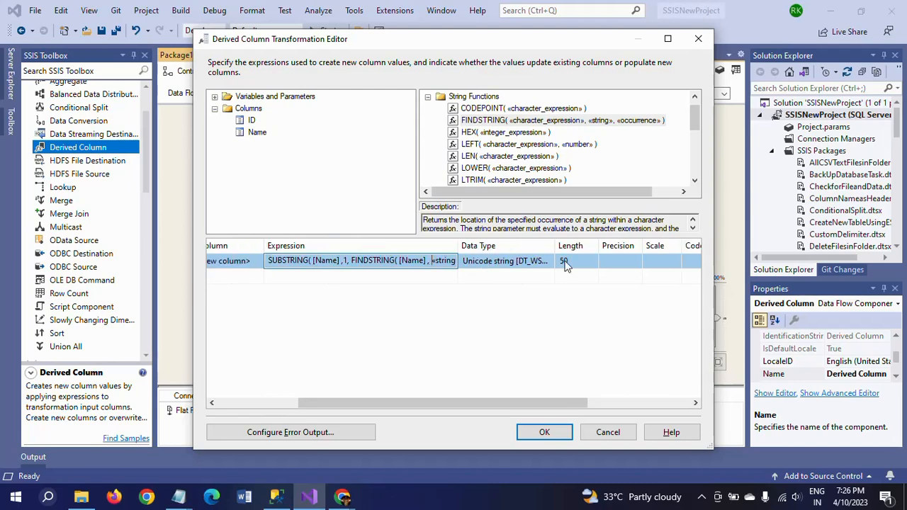
key("shift+Right")
key("shift+Right")
key("shift+Right")
key("shift+Right")
key("shift+Right")
key("shift+Right")
key("shift+Right")
key("shift+Right")
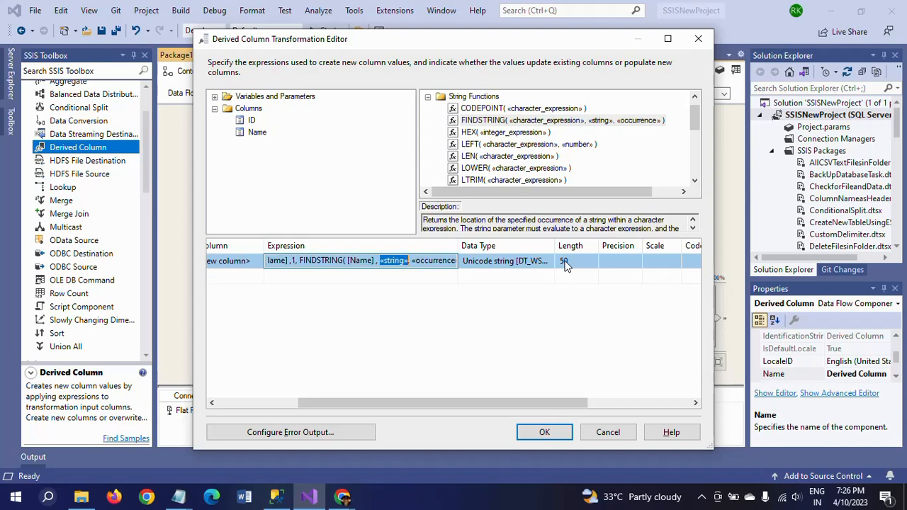
type("\" \",")
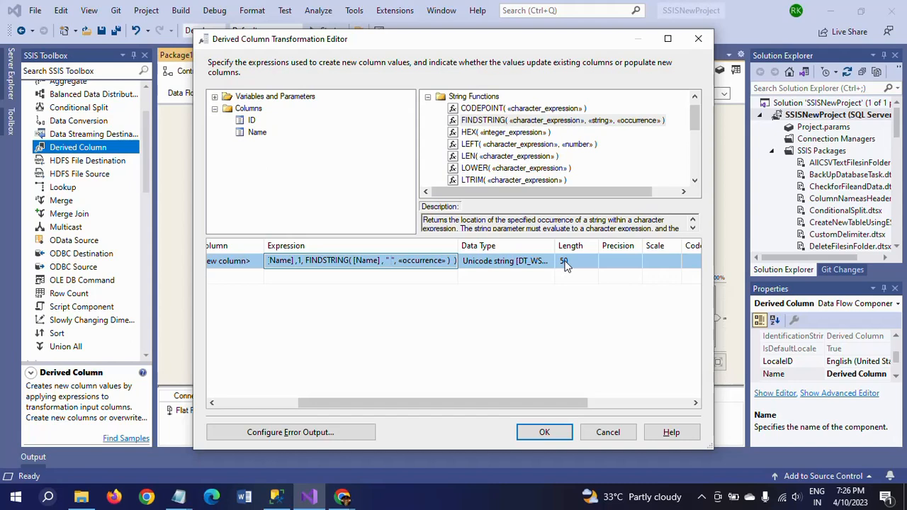
key("BackSpace")
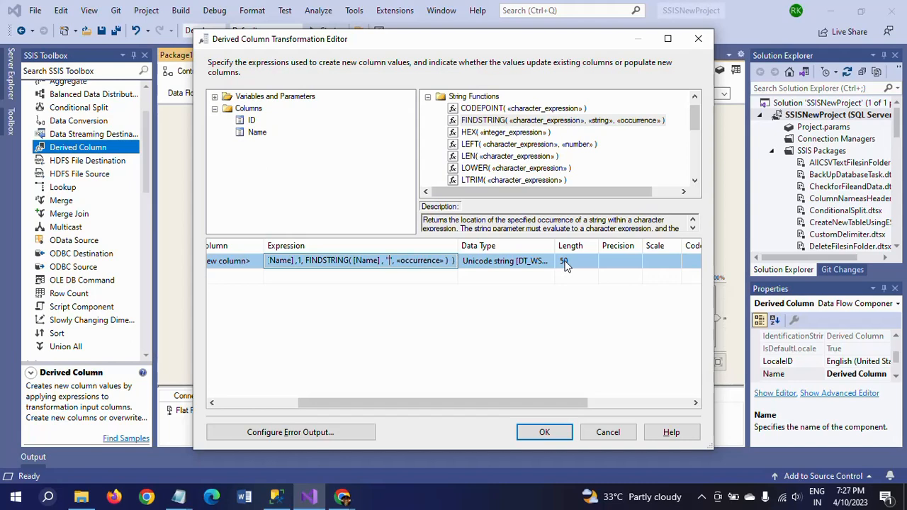
type(",")
key("BackSpace")
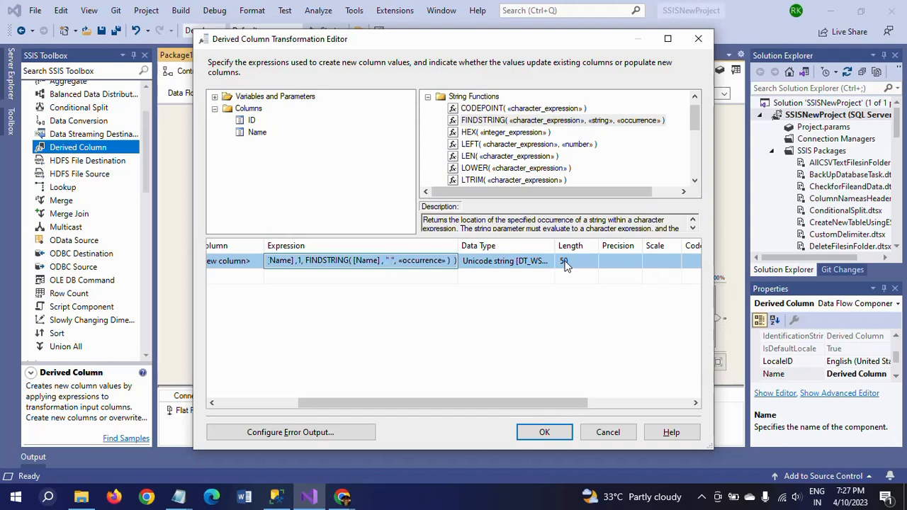
- Check in Person.txt in Notepad which space ends the first name, comparing it with FINDSTRING's occurrence argument in Visual Studio
left_click(178, 496)
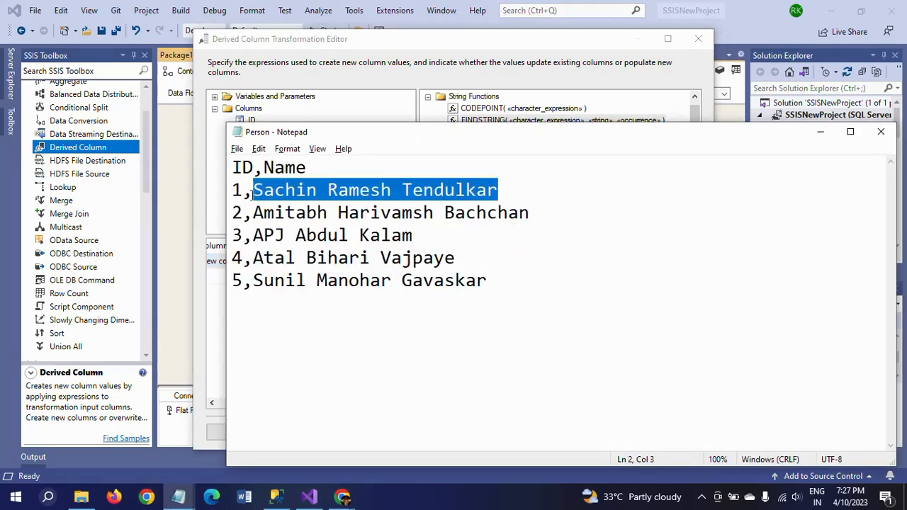
key("alt+Tab")
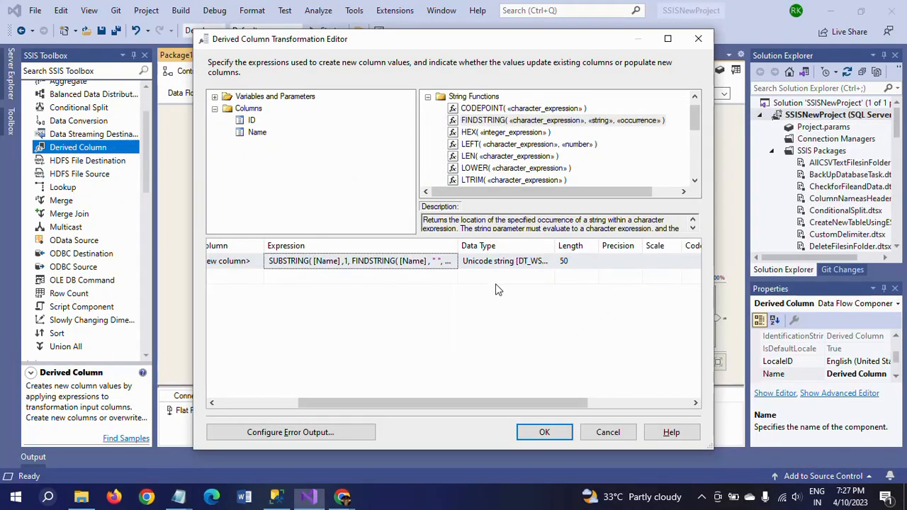
left_click(445, 262)
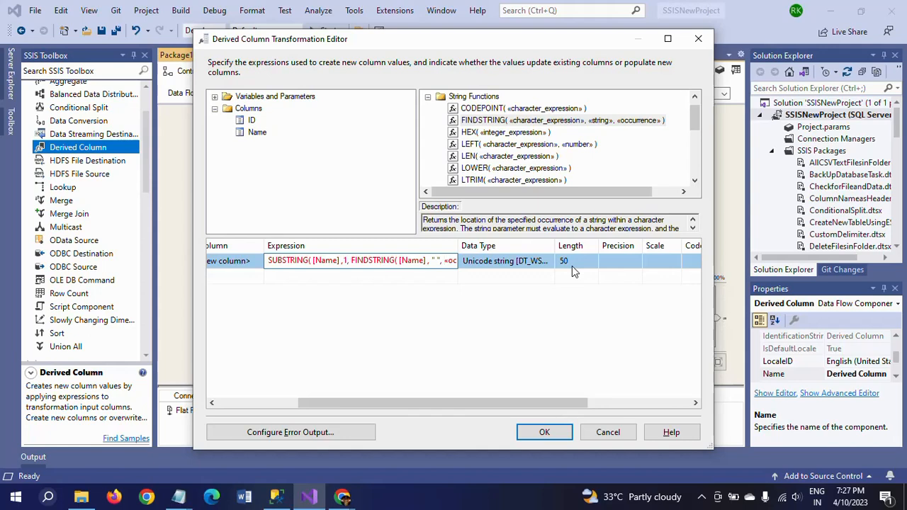
key("End")
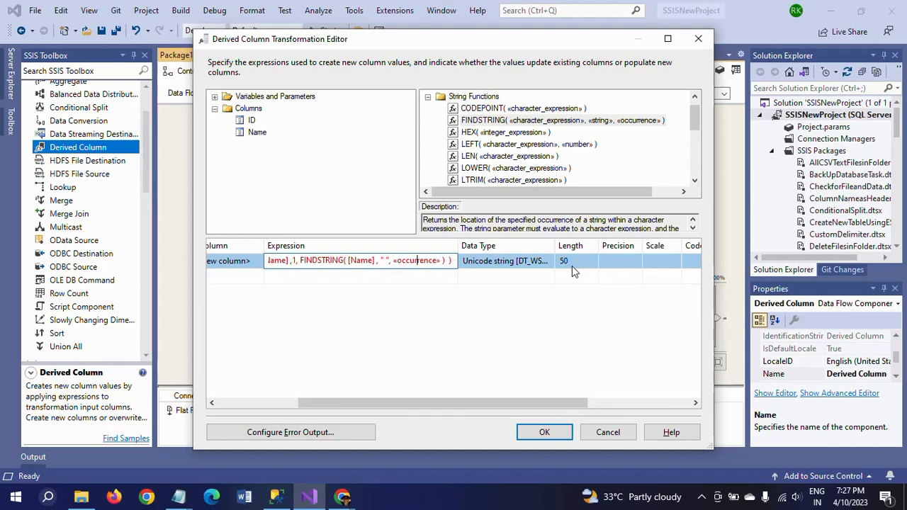
key("alt+Tab")
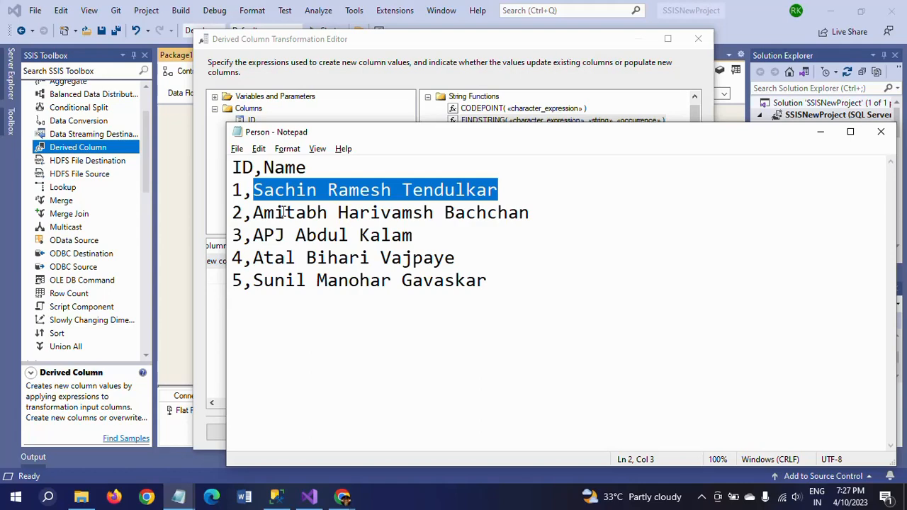
key("alt+Tab")
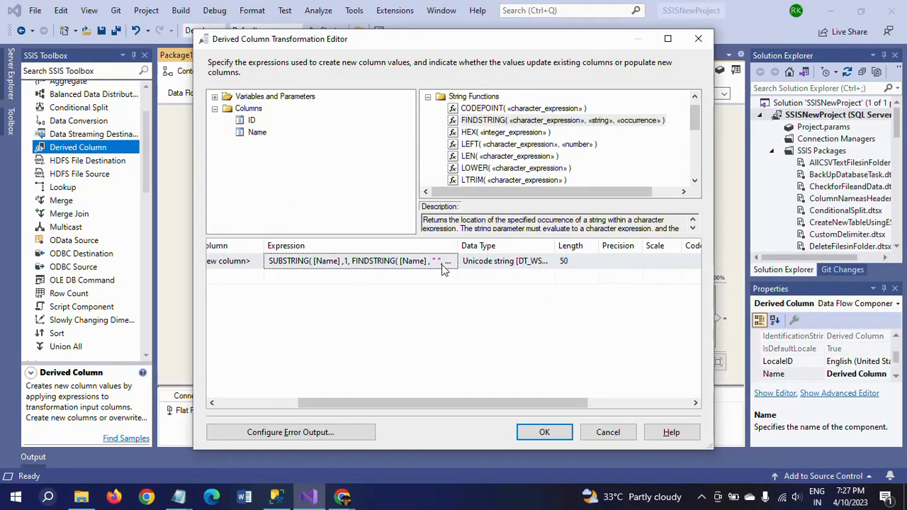
- Set the occurrence argument of FINDSTRING in FirstName's expression to 1
left_click(508, 266)
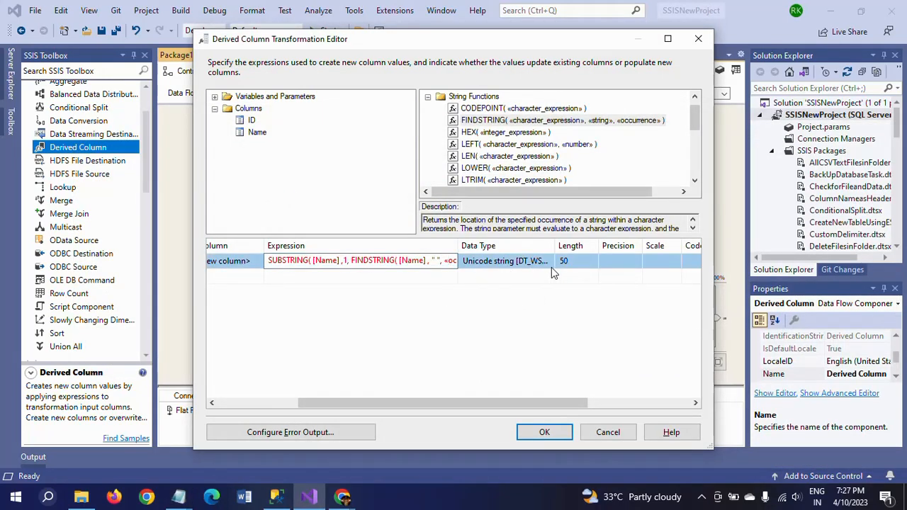
key("shift+Right")
key("shift+Right")
key("shift+Right")
key("shift+Right")
key("shift+Right")
key("shift+Right")
key("shift+Right")
key("shift+Right")
key("shift+Right")
key("shift+Right")
key("shift+Right")
key("shift+Right")
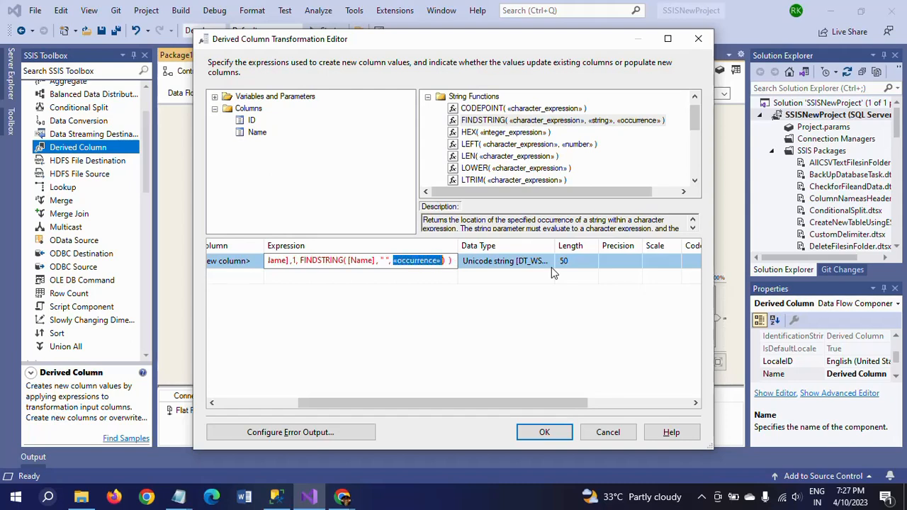
type("1")
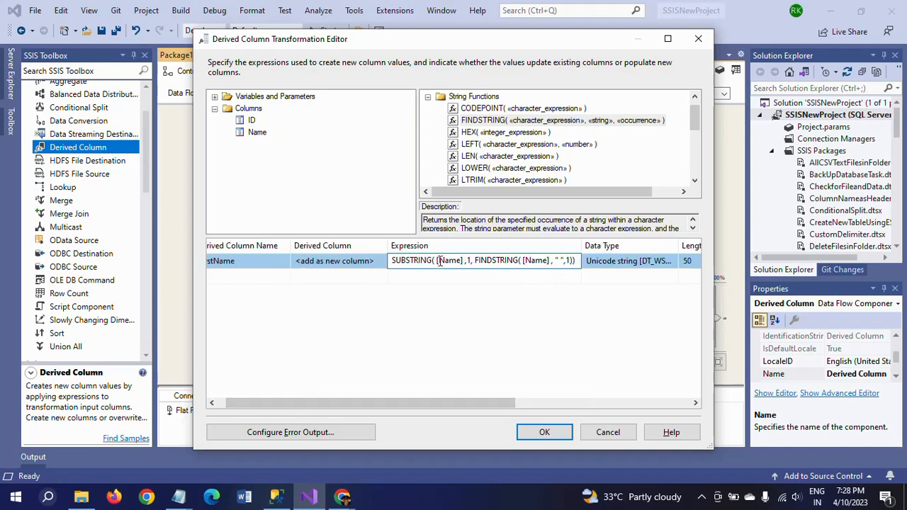
- Copy FirstName's whole expression and paste it below the question in the untitled Notepad document
key("shift+Right")
key("shift+Right")
key("shift+Right")
key("shift+Right")
key("shift+Right")
key("shift+Right")
key("shift+Right")
key("shift+Right")
key("shift+Right")
key("shift+Right")
key("shift+Right")
key("shift+Right")
key("shift+Right")
key("shift+Right")
key("shift+Right")
key("shift+Right")
key("shift+Right")
key("shift+Right")
key("shift+Right")
key("shift+Right")
key("shift+Right")
key("ctrl+c")
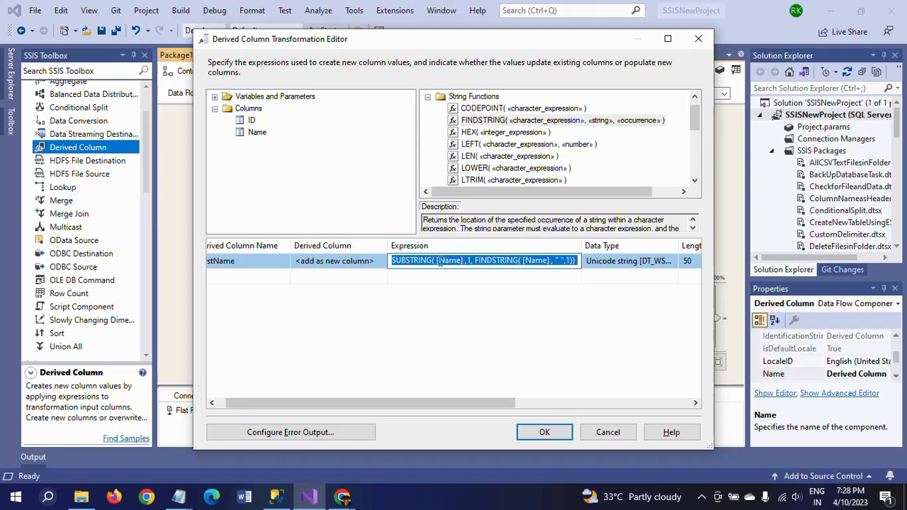
left_click(183, 500)
key("ctrl+v")
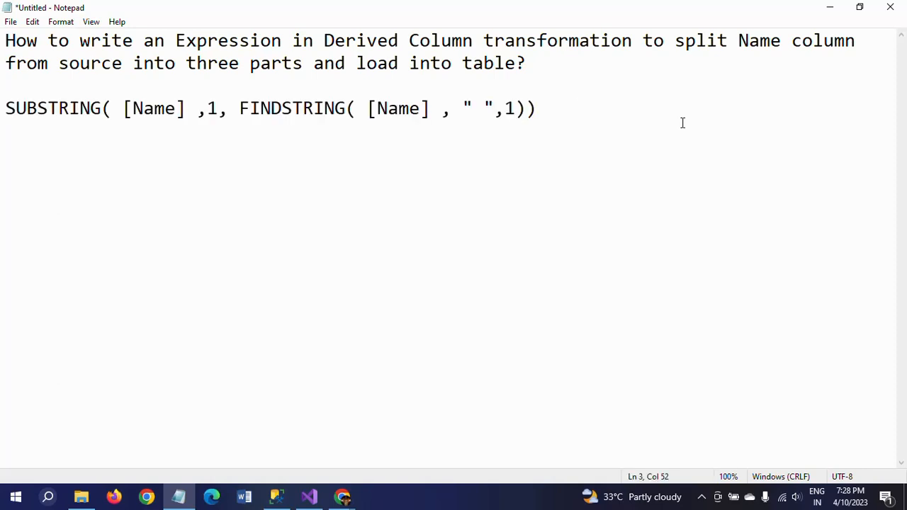
- Remove the extra spaces from the pasted expression so it reads SUBSTRING([Name],1,FINDSTRING([Name]," ",1))
left_click(131, 107)
left_click(122, 108)
key("BackSpace")
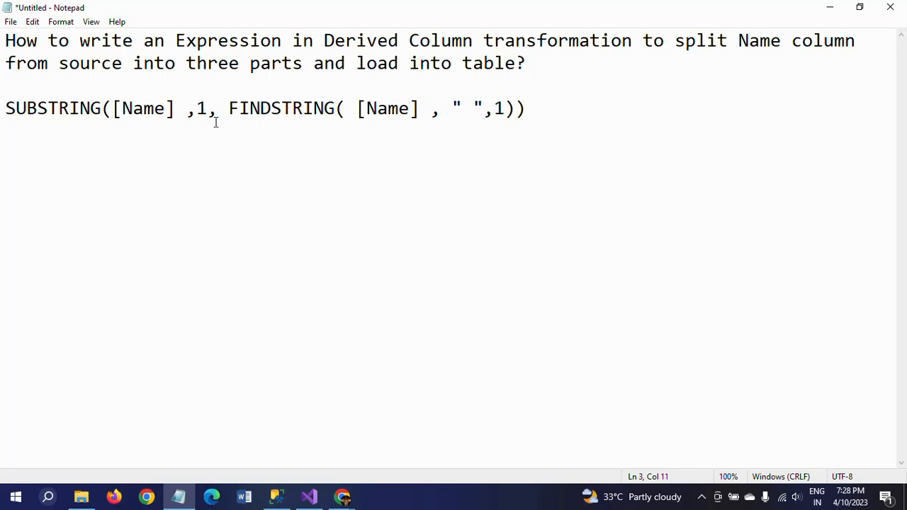
left_click(187, 110)
key("BackSpace")
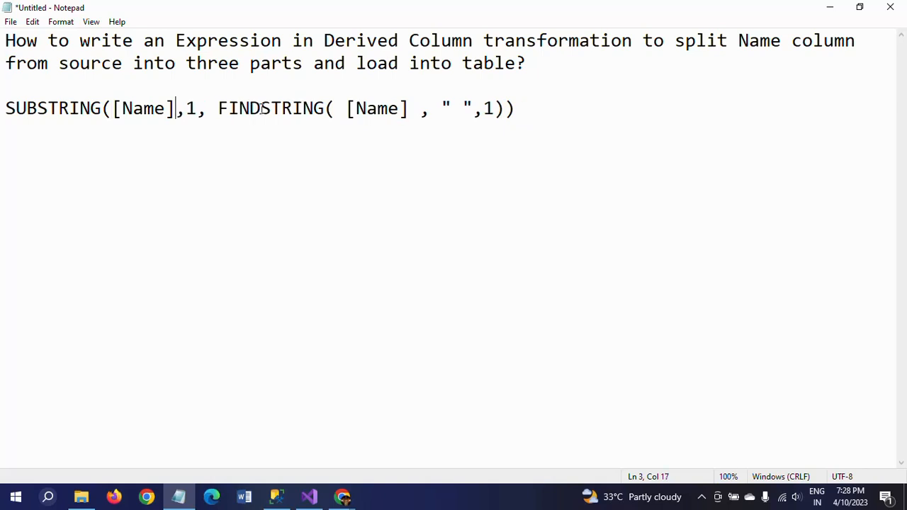
left_click(206, 110)
key("Delete")
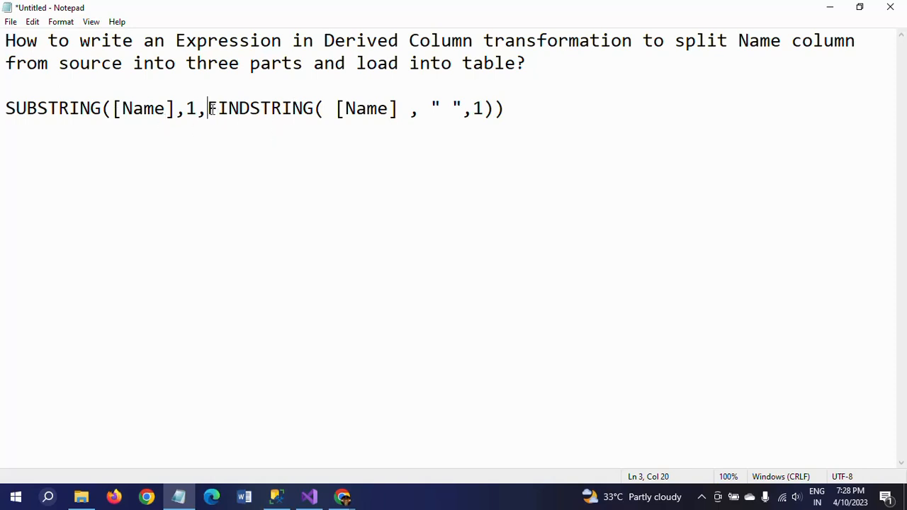
left_click_drag(208, 110, 494, 109)
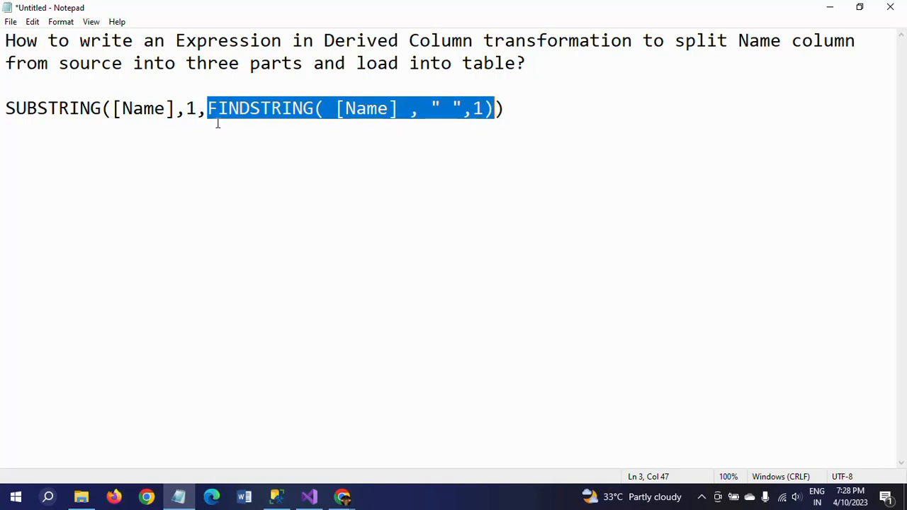
left_click(338, 113)
key("BackSpace")
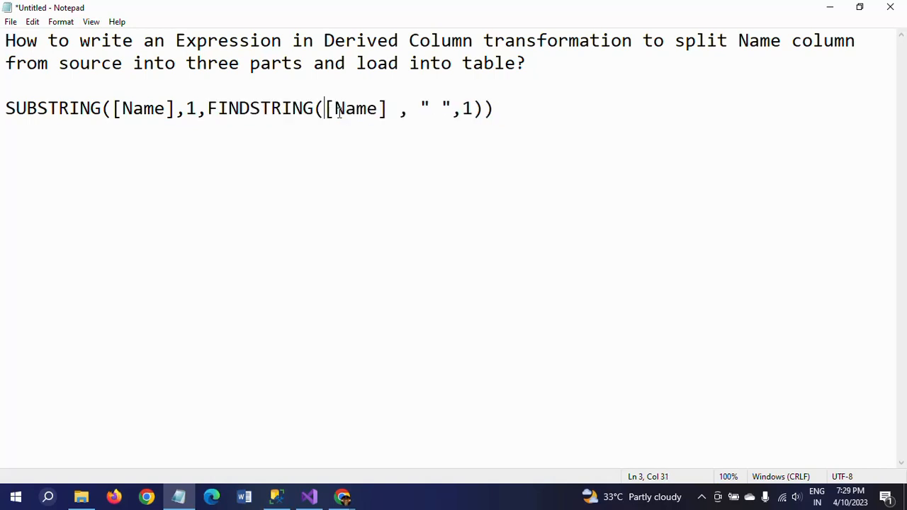
left_click(388, 112)
key("Delete")
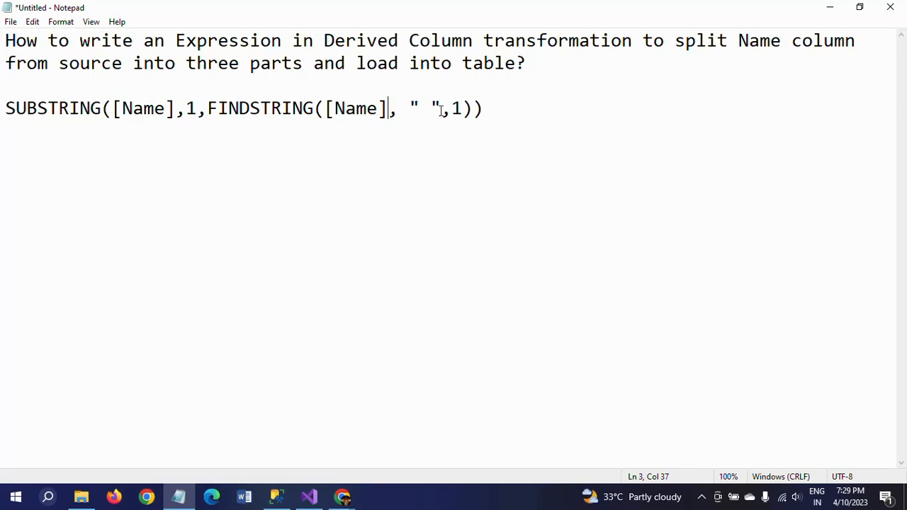
left_click(401, 109)
key("Delete")
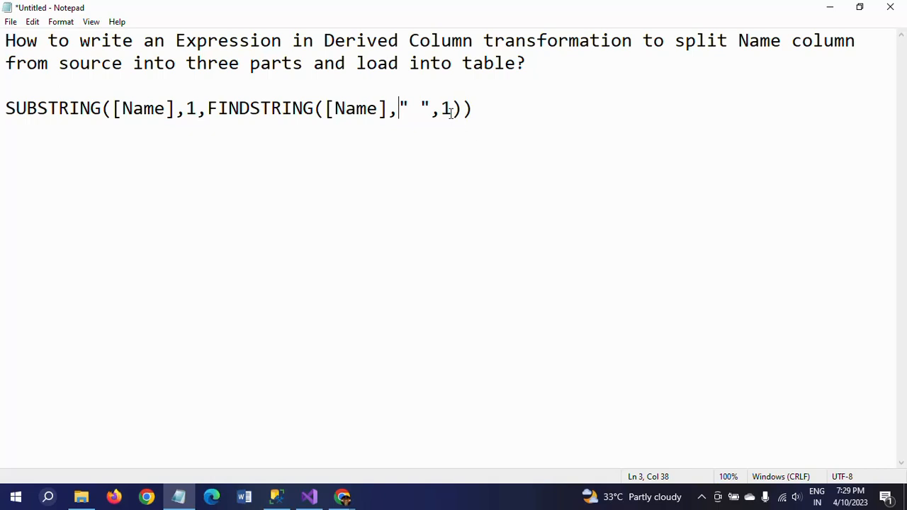
- Copy the cleaned expression from Notepad over FirstName's expression in Visual Studio's Derived Column editor and accept the transformation settings
key("End")
key("shift+Home")
key("ctrl+c")
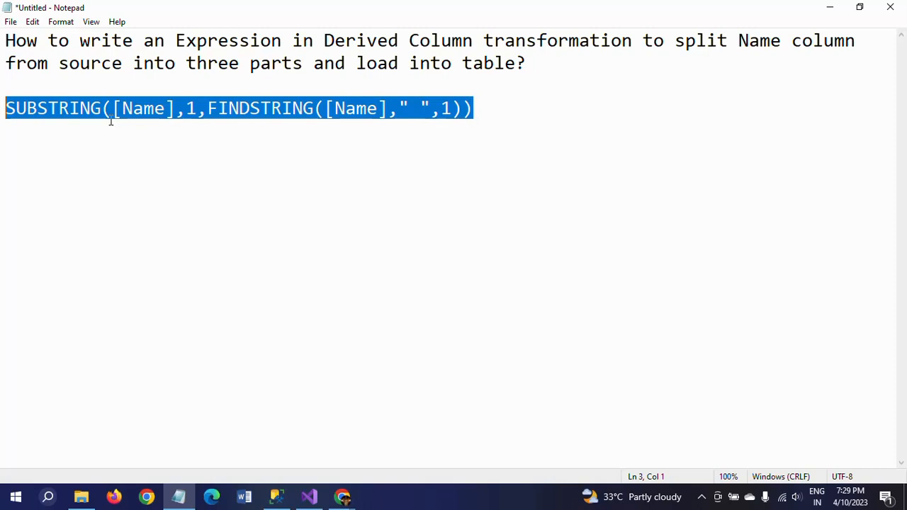
key("alt+Tab")
left_click(396, 262)
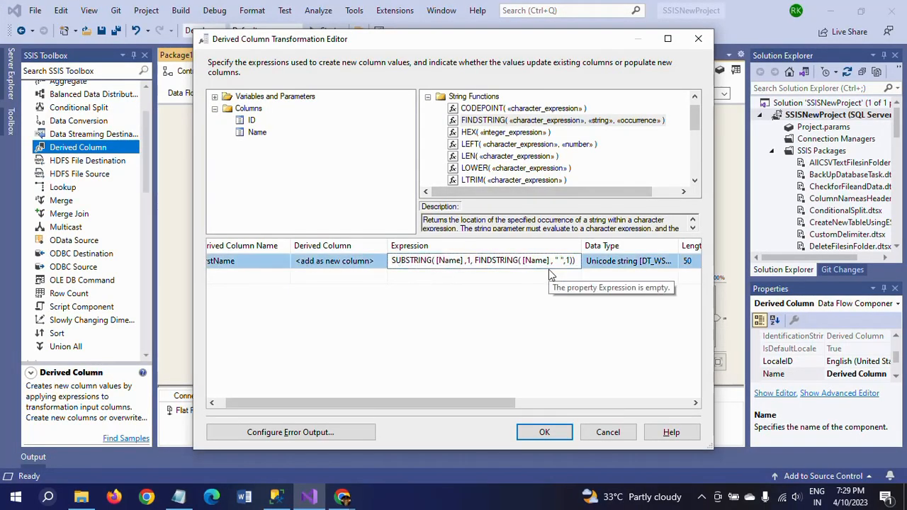
key("shift+Right")
key("shift+Right")
key("shift+Right")
key("shift+Right")
key("shift+Right")
key("shift+Right")
key("shift+Right")
key("shift+Right")
key("shift+Right")
key("shift+Right")
key("shift+Right")
key("shift+Right")
key("shift+Right")
key("shift+Right")
key("shift+Right")
key("shift+Right")
key("shift+Right")
key("shift+Right")
key("shift+Right")
key("shift+Right")
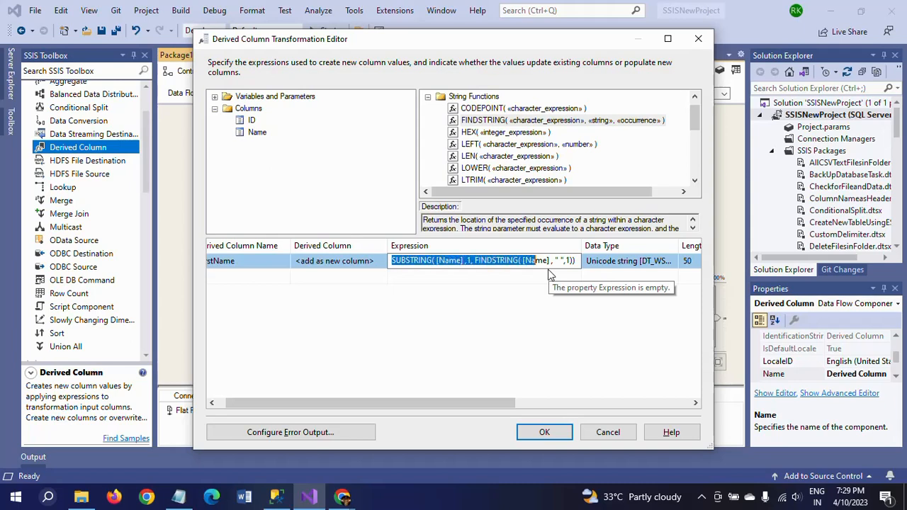
key("ctrl+v")
left_click(306, 304)
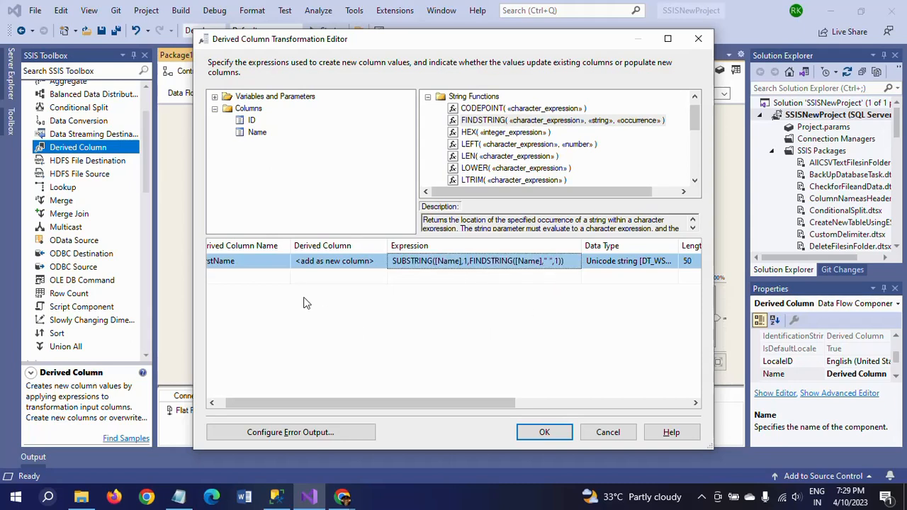
left_click(227, 264)
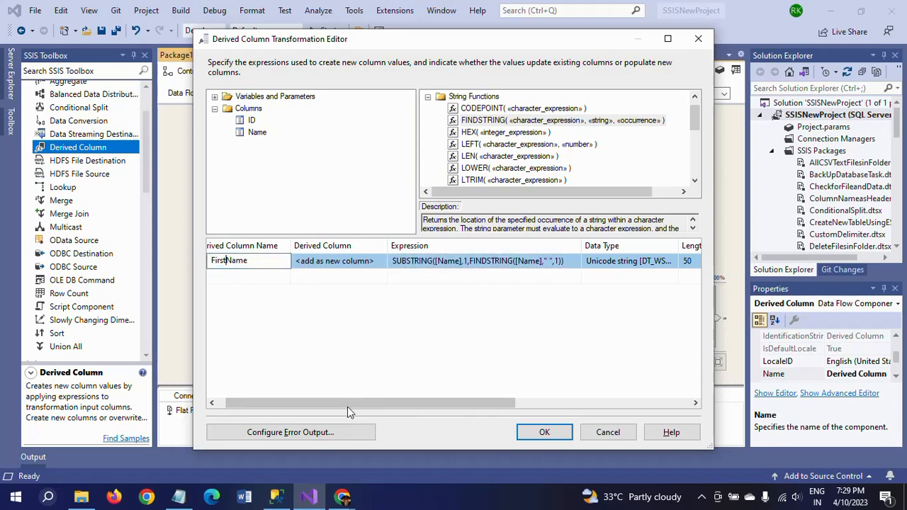
left_click_drag(349, 405, 317, 404)
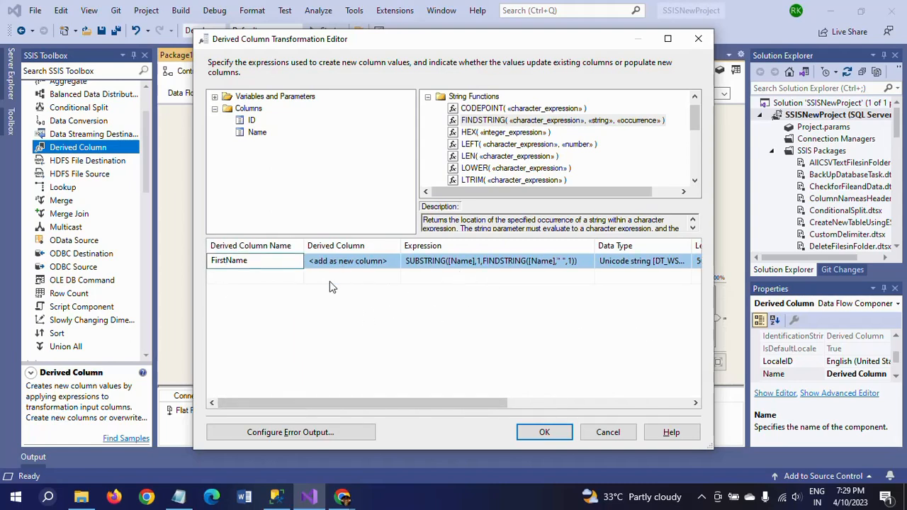
left_click(372, 343)
left_click(545, 434)
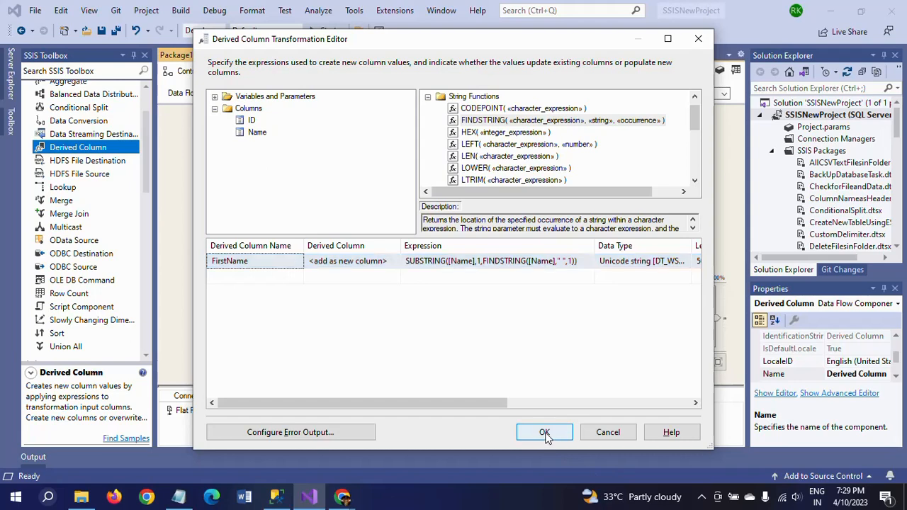
- Add a Multicast below Derived Column in the data flow and connect Derived Column's output to it
left_click(148, 206)
scroll(142, 155, "up", 3)
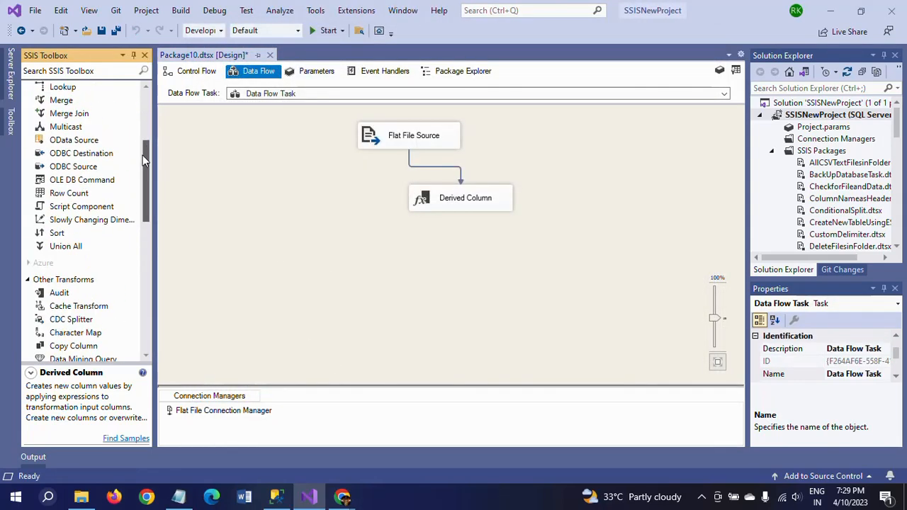
left_click_drag(64, 127, 379, 252)
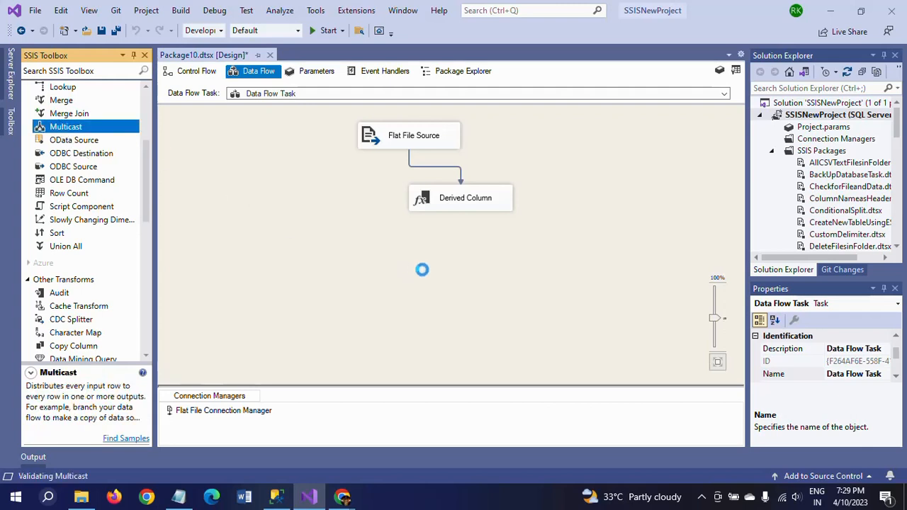
left_click_drag(425, 275, 404, 265)
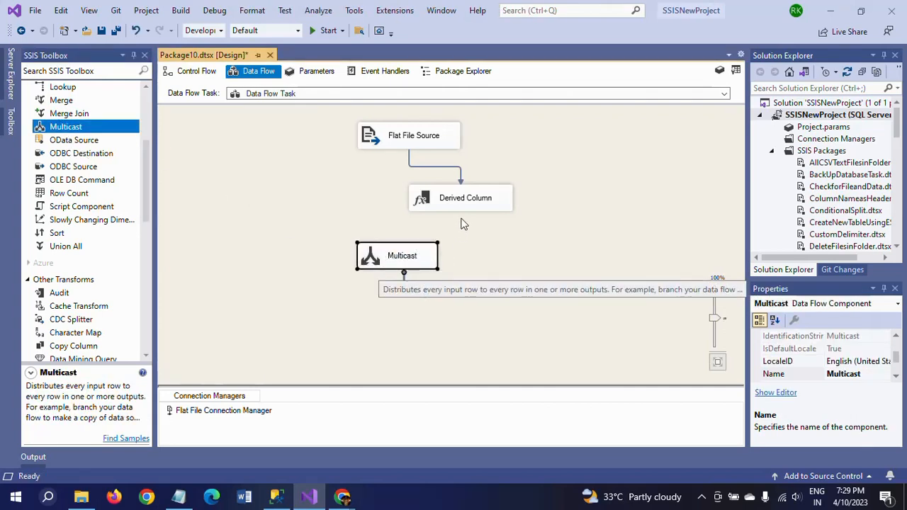
left_click(466, 202)
left_click_drag(468, 231, 402, 258)
left_click(488, 306)
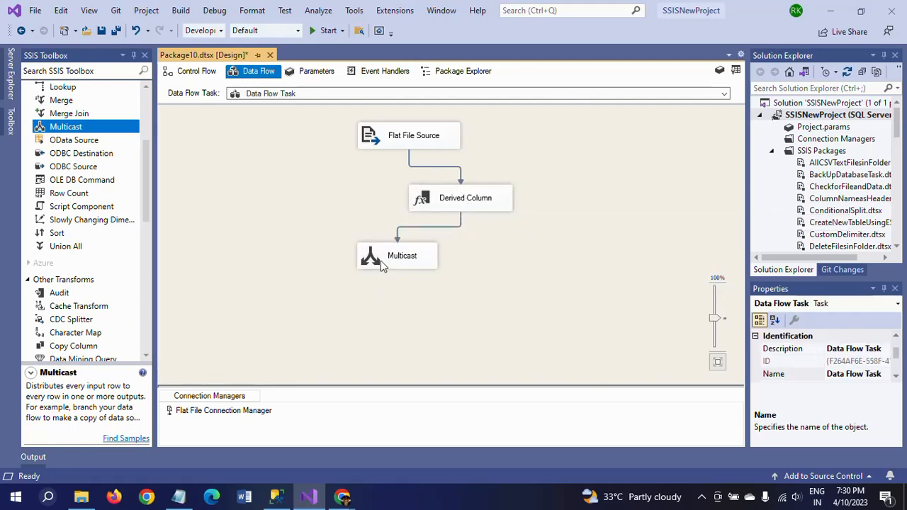
- Run the package, compare the Name and FirstName values in the data viewer with the Notepad expression, and close the viewer
key("F5")
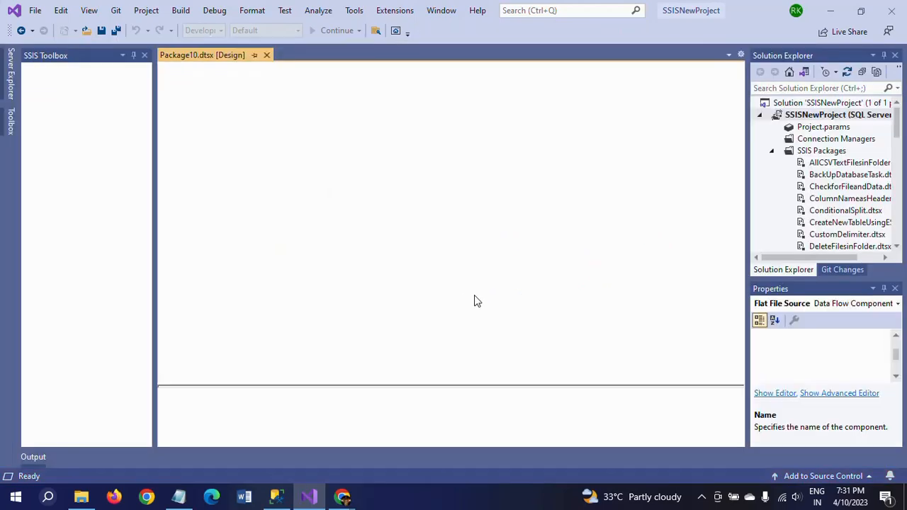
key("F5")
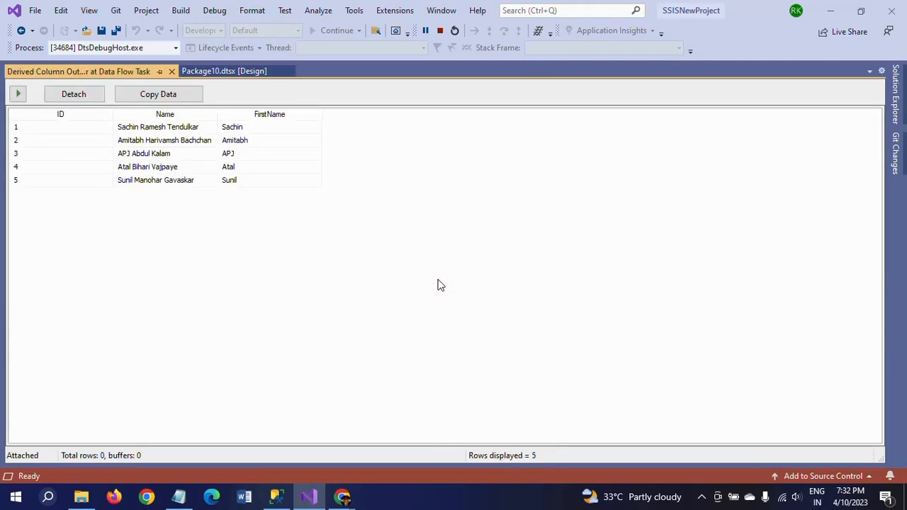
left_click(64, 129)
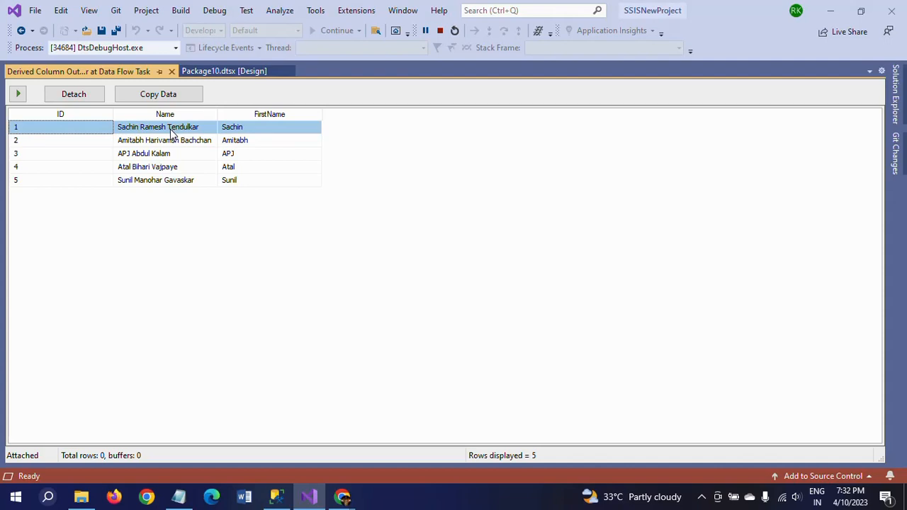
left_click(244, 130)
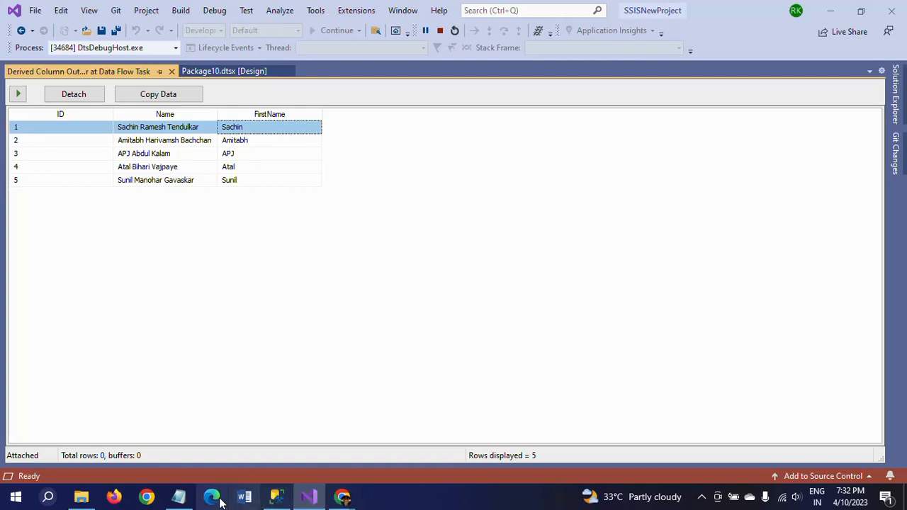
left_click(179, 496)
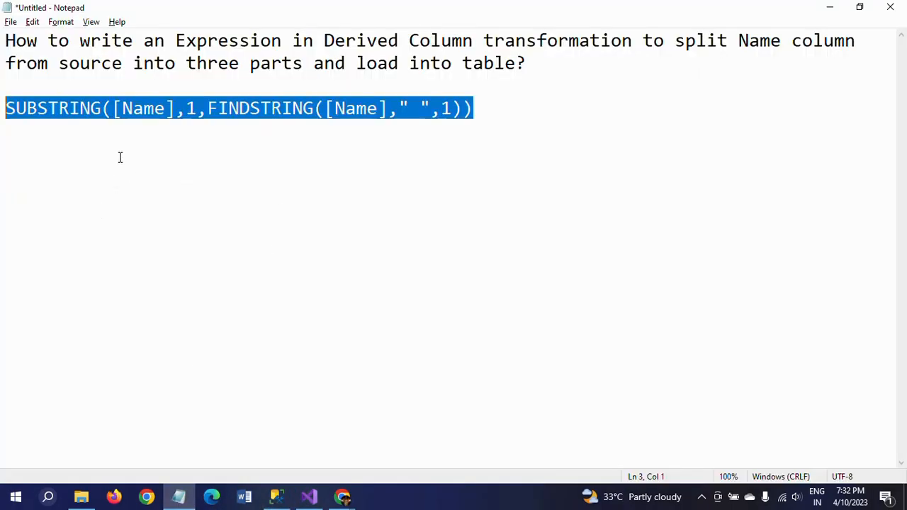
key("alt+Tab")
key("alt+Tab")
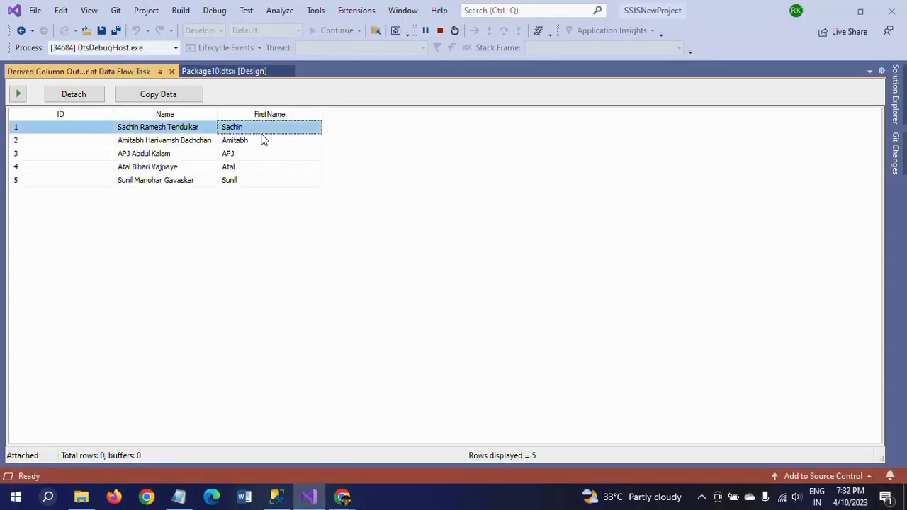
left_click(172, 72)
- Set FINDSTRING's occurrence argument to 2 in the expression noted in Notepad
key("alt+Tab")
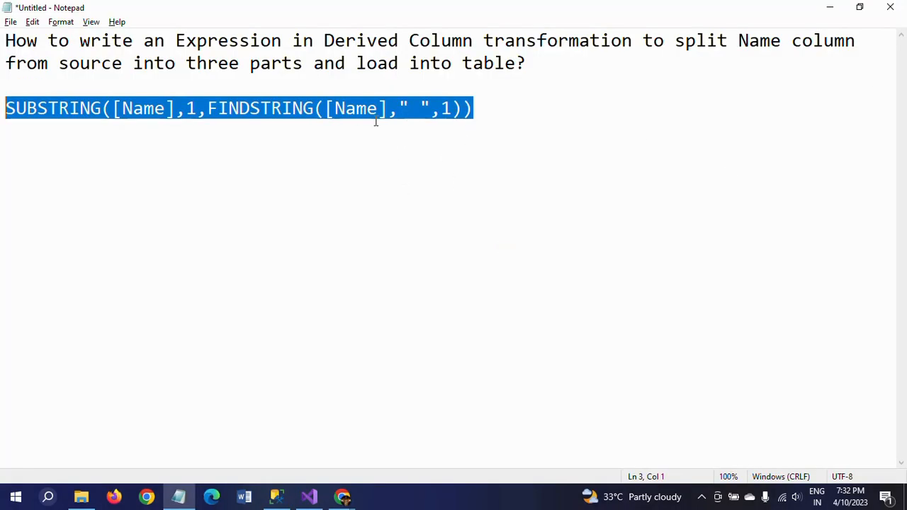
left_click(453, 115)
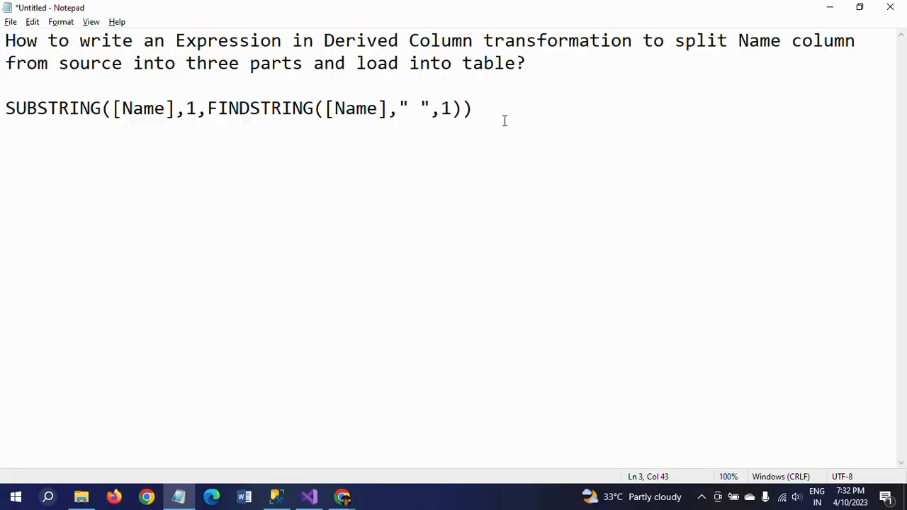
key("BackSpace")
type("2")
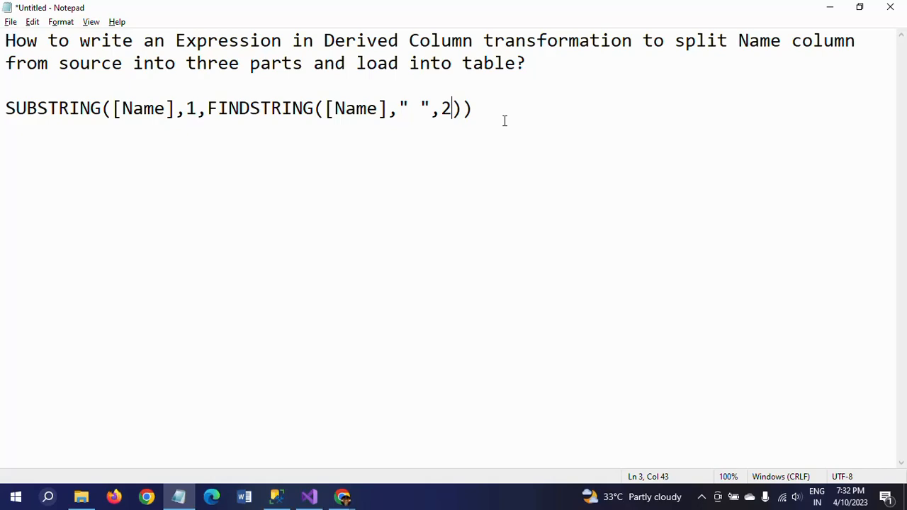
- In Visual Studio, set the occurrence argument of FINDSTRING in FirstName's derived column expression to 2 and accept the settings
left_click(312, 497)
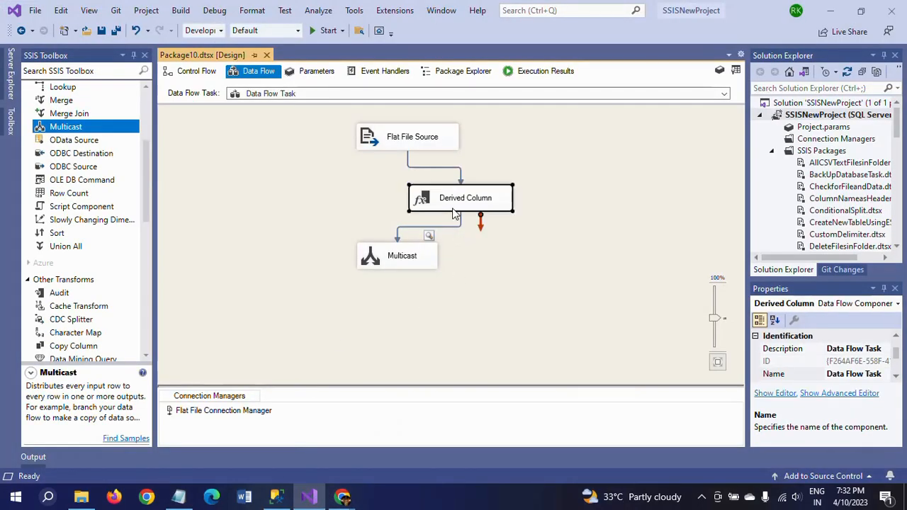
double_click(454, 213)
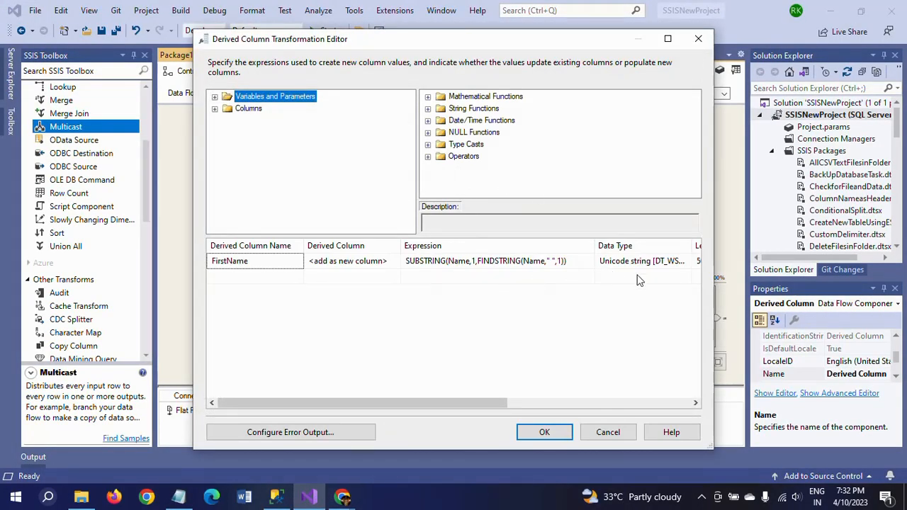
left_click(561, 262)
key("BackSpace")
type("2")
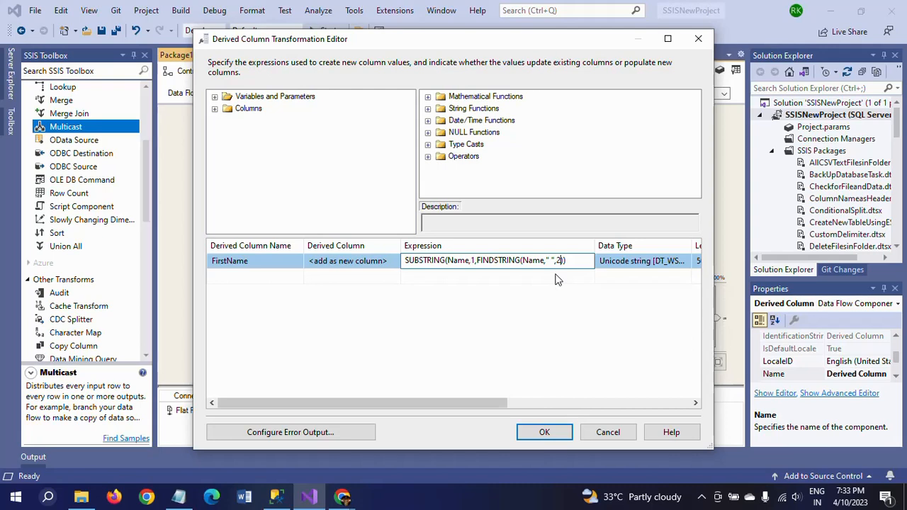
left_click(479, 315)
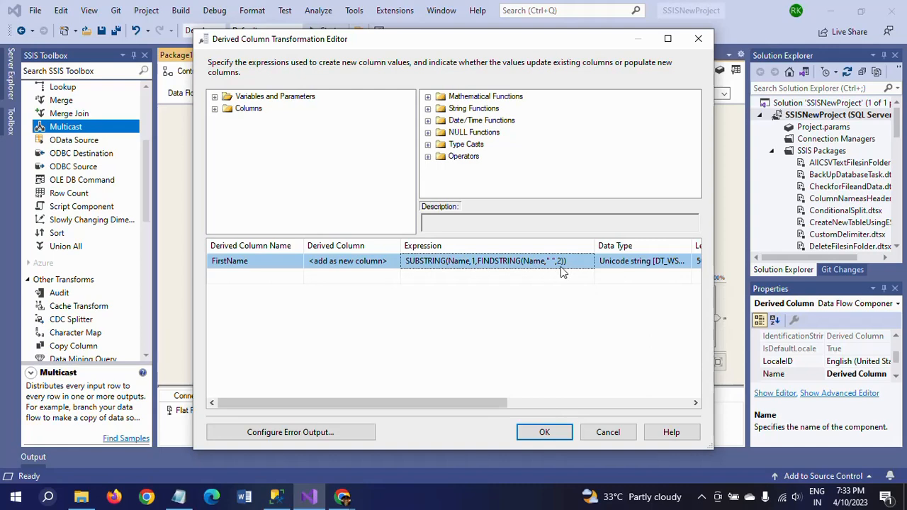
left_click(545, 433)
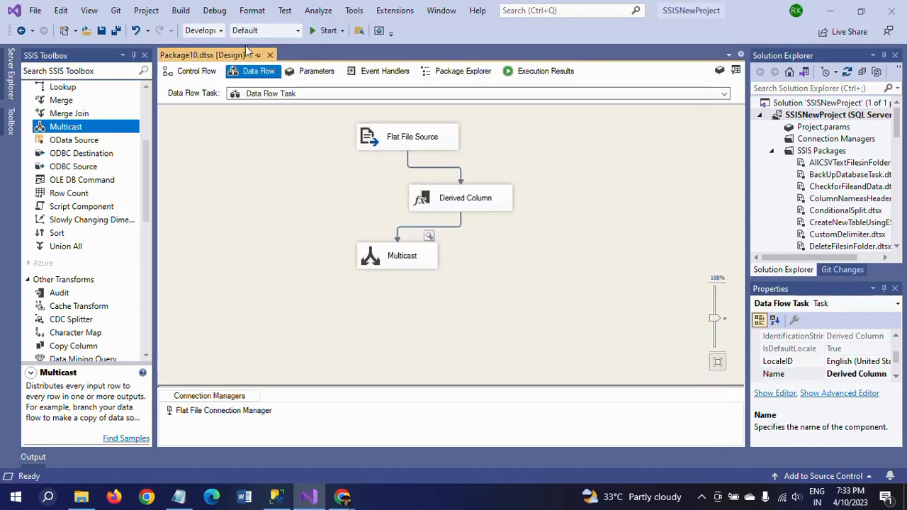
- Run the package again, check the FirstName values in the data viewer, close it and stop debugging
left_click(323, 31)
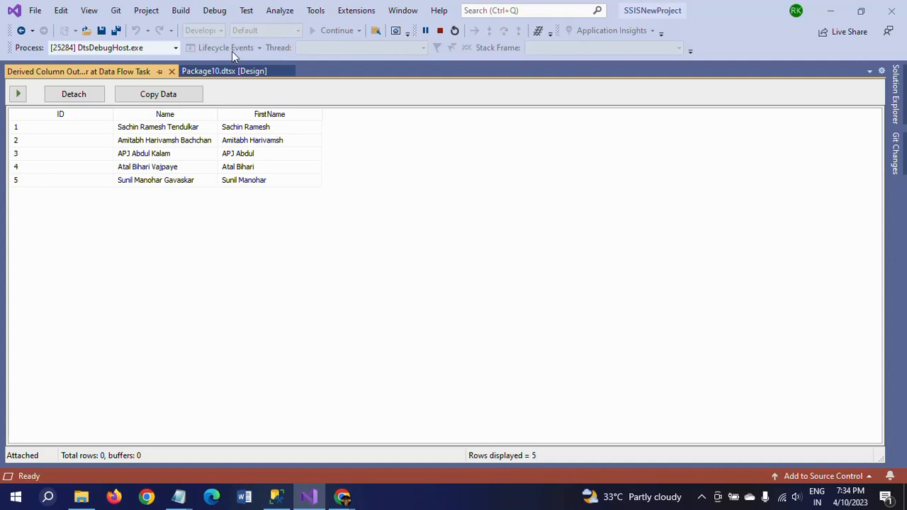
left_click(173, 72)
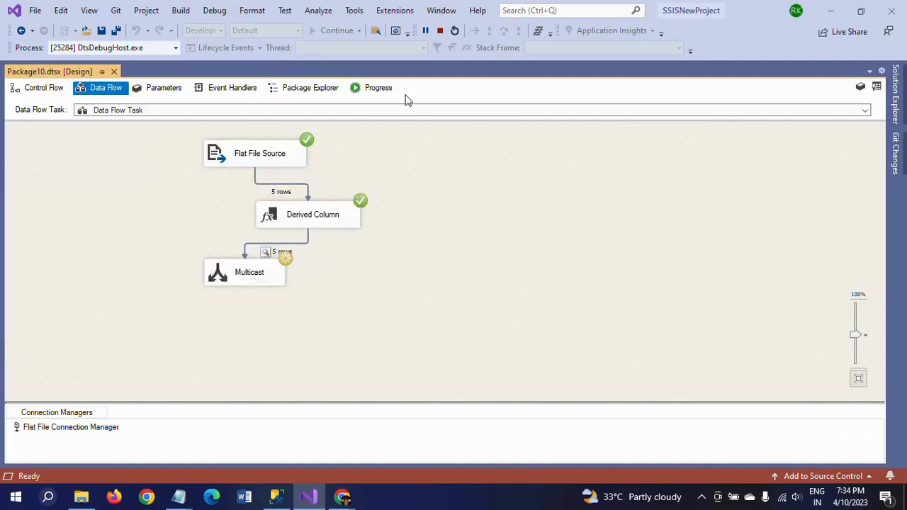
left_click(439, 34)
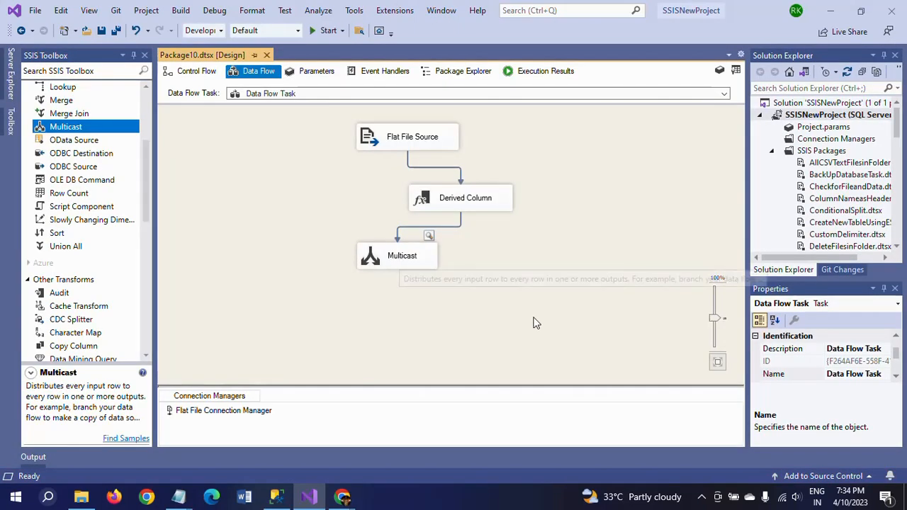
- Reopen the Derived Column transformation and set the occurrence argument of FINDSTRING in FirstName's expression back to 1
left_click(465, 206)
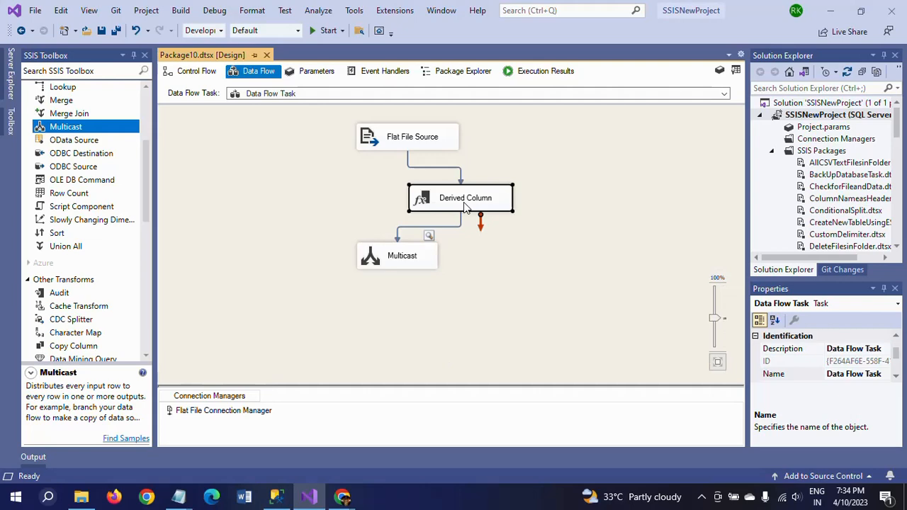
double_click(466, 205)
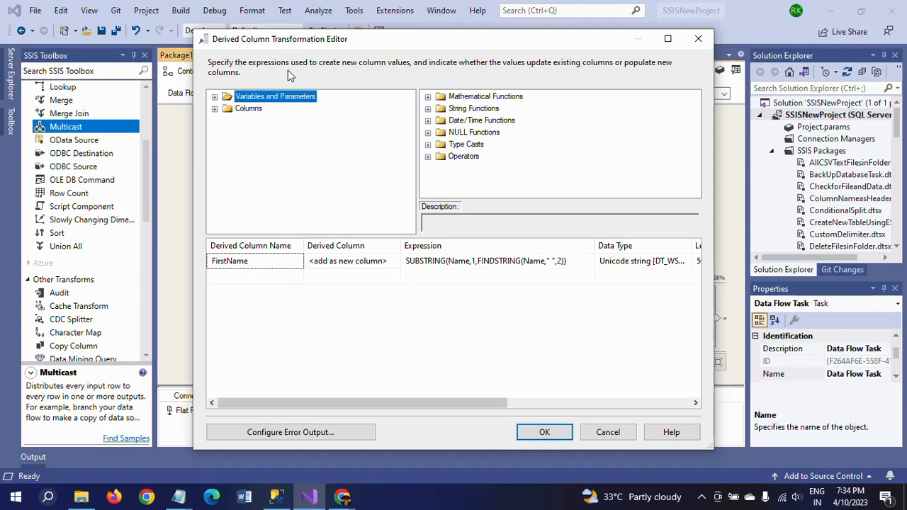
left_click(565, 261)
left_click(561, 261)
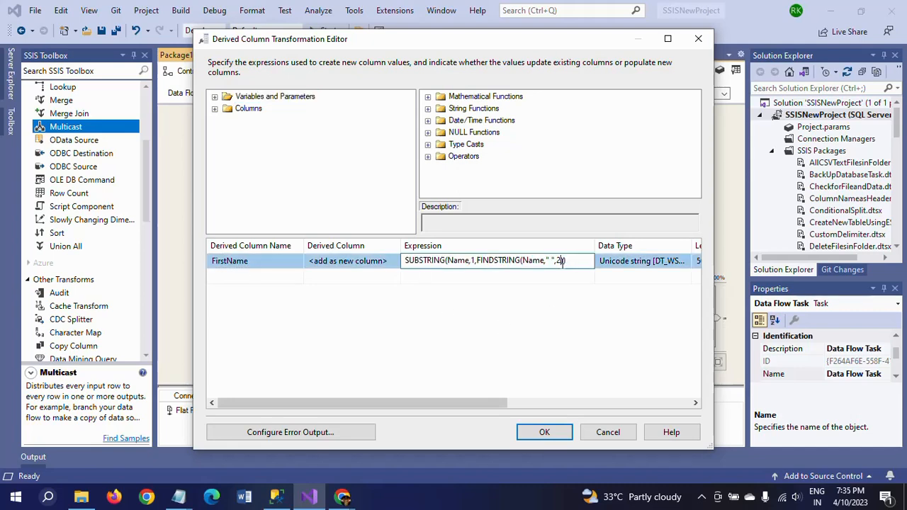
key("BackSpace")
type("1")
key("Return")
- Copy FirstName's expression into a new derived column row and replace its last closing parenthesis with "+1,"
key("ctrl+a")
key("ctrl+c")
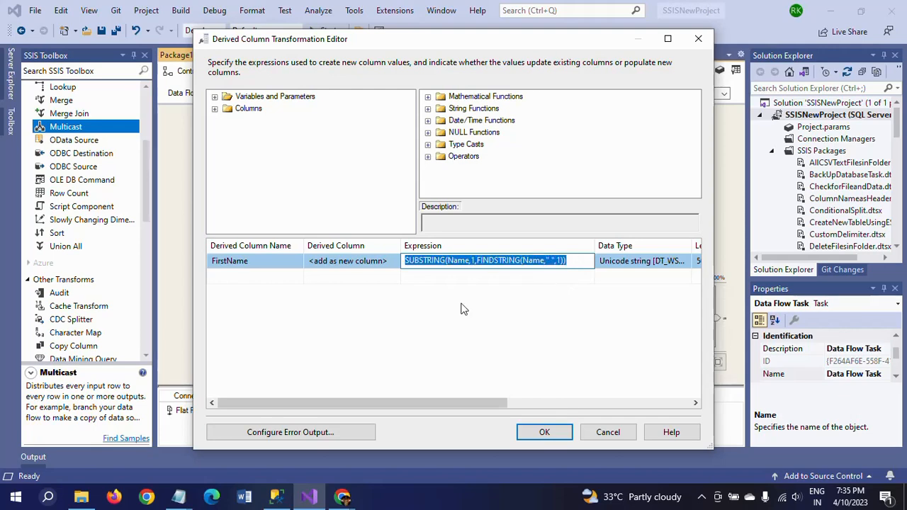
left_click(434, 278)
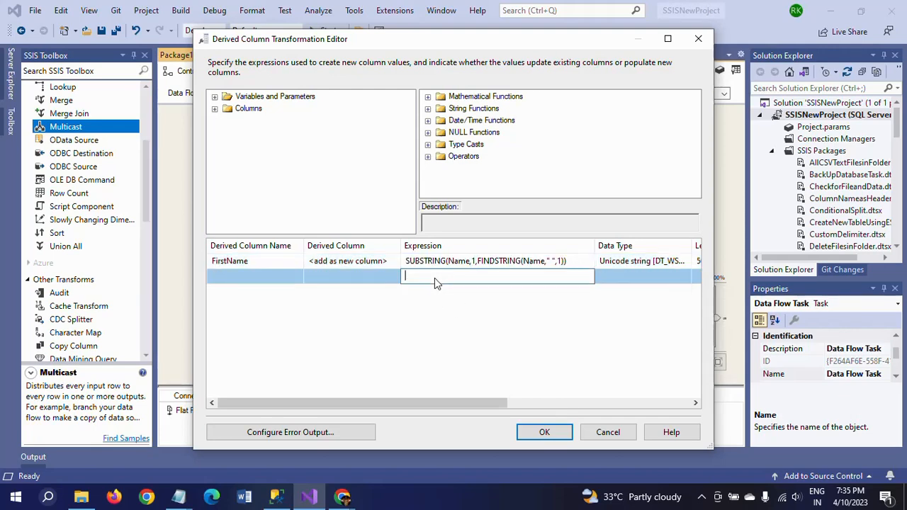
key("ctrl+v")
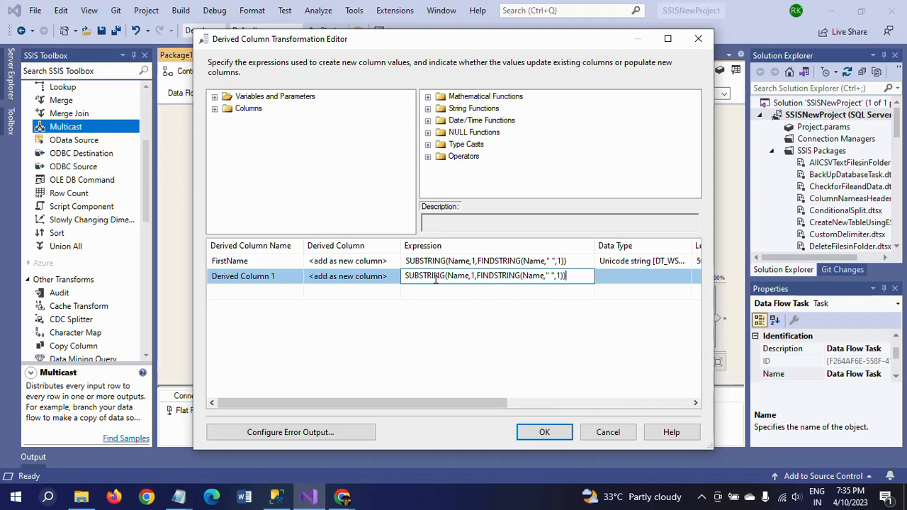
key("BackSpace")
type("+1,")
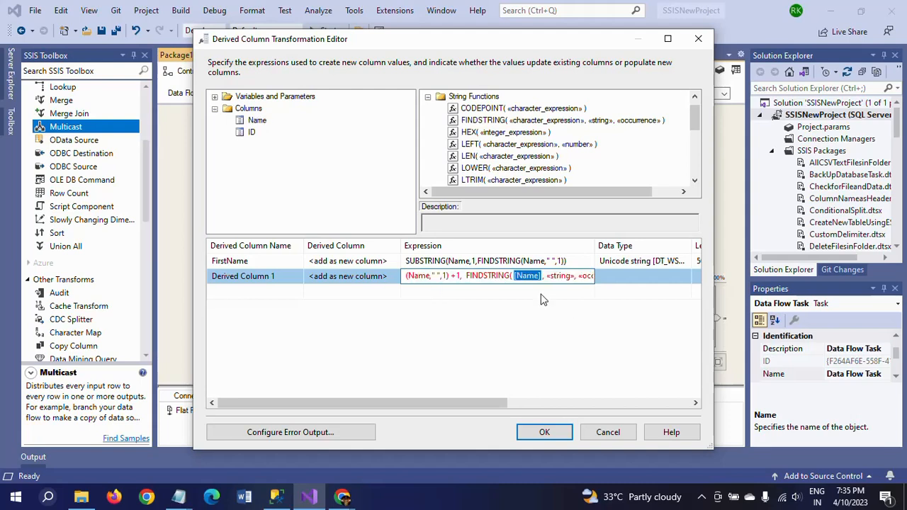
- Complete the FINDSTRING function on [Name] in the new row's expression with a space " " as string and 2 as occurrence
left_click(546, 275)
key("shift+Right")
key("shift+Right")
key("shift+Right")
key("shift+Right")
key("shift+Right")
key("shift+Right")
key("shift+Right")
key("shift+Right")
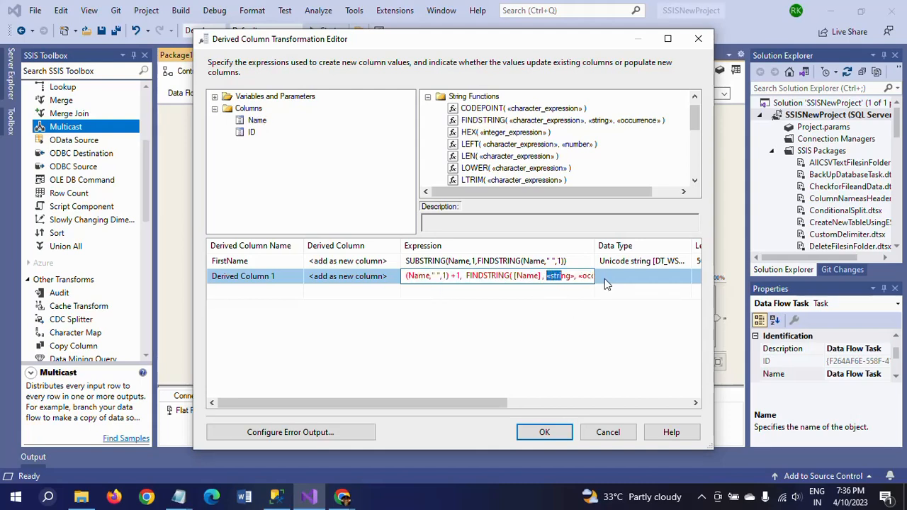
type("\" \"")
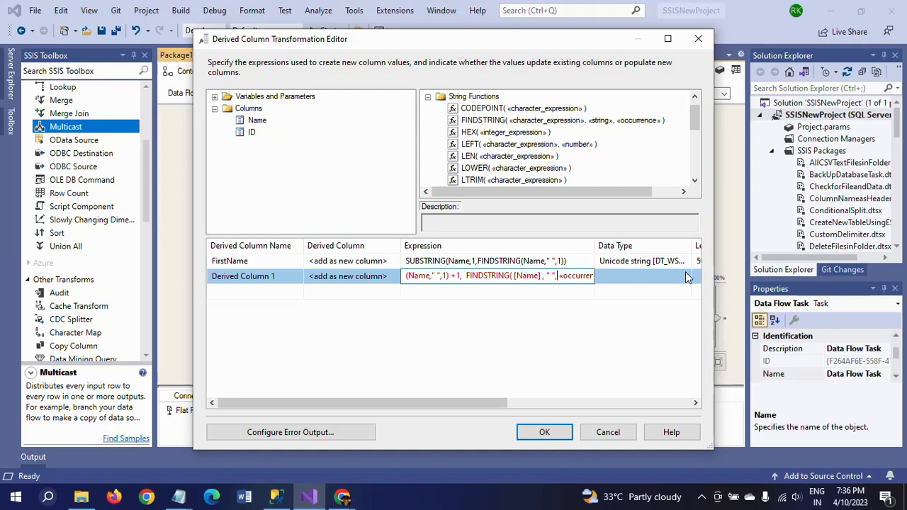
key("shift+Right")
key("shift+Right")
key("shift+Right")
key("shift+Right")
key("shift+Right")
key("shift+Right")
key("shift+Right")
key("shift+Right")
key("shift+Right")
key("shift+Right")
key("shift+Right")
key("shift+Right")
type("2")
key("Delete")
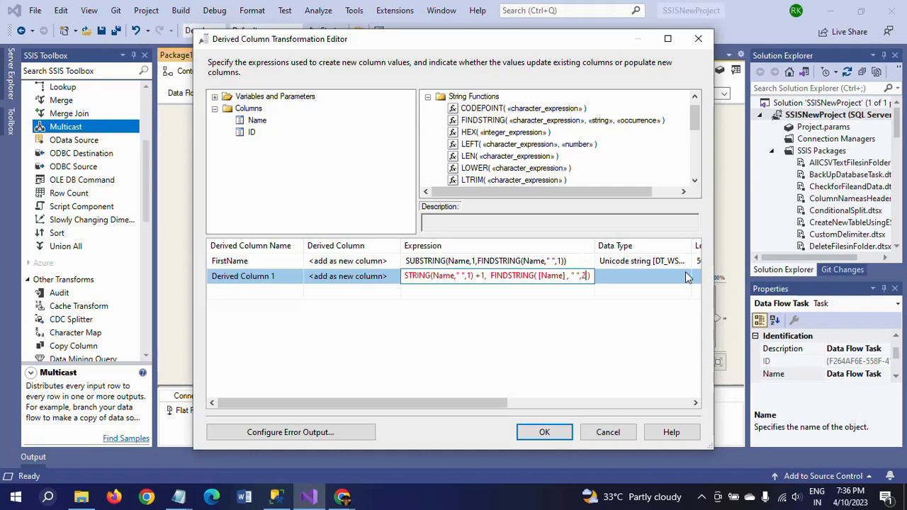
key("Left")
key("Left")
key("Left")
key("Left")
key("Left")
key("Left")
key("Delete")
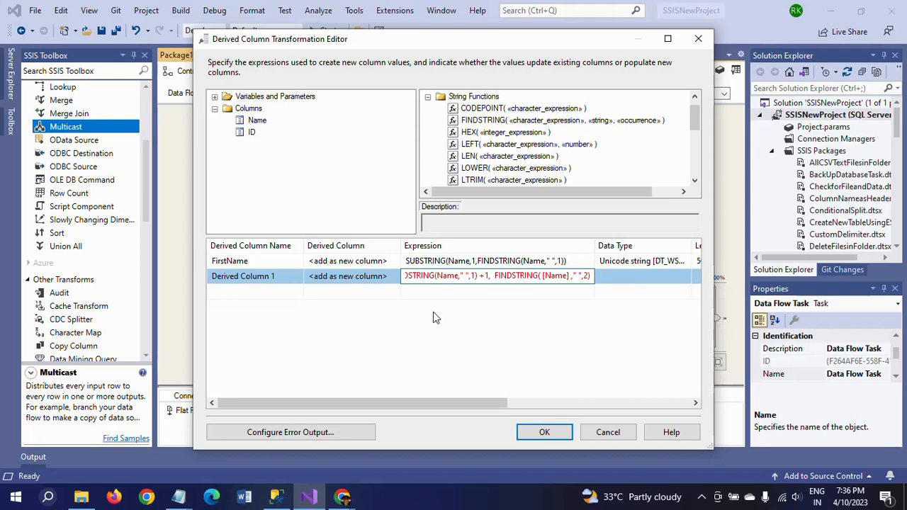
- Add an opening parenthesis before the FINDSTRING( [Name] ," ",2) term and a minus sign after it
left_click(497, 276)
type("(")
key("Right")
key("Right")
key("Right")
key("Right")
key("Right")
key("Right")
key("Right")
key("Right")
key("Right")
key("Right")
key("Right")
key("Right")
key("Right")
key("Right")
key("Right")
key("Right")
key("Right")
key("Right")
key("Right")
key("Right")
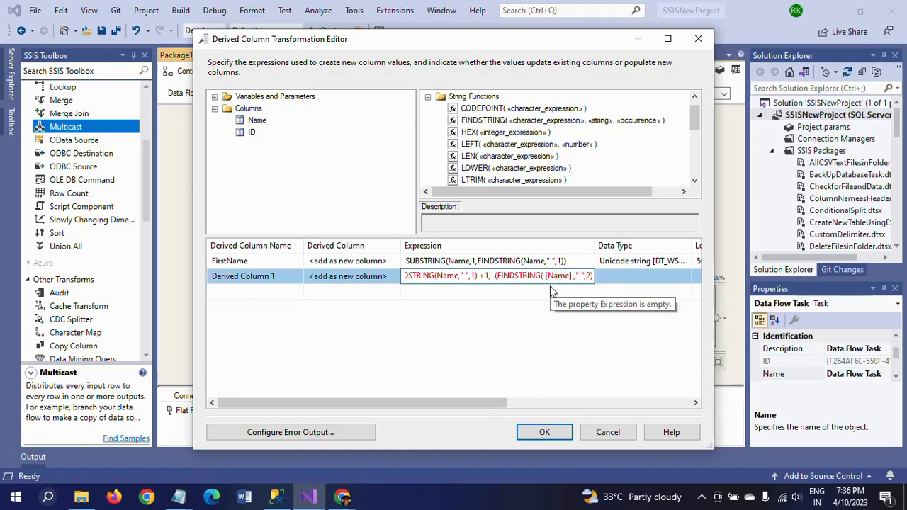
key("Right")
key("Right")
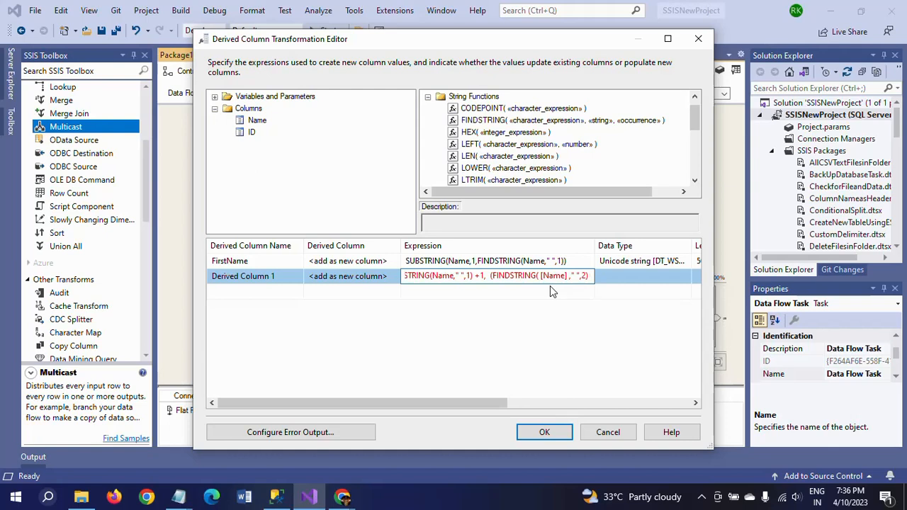
type("-")
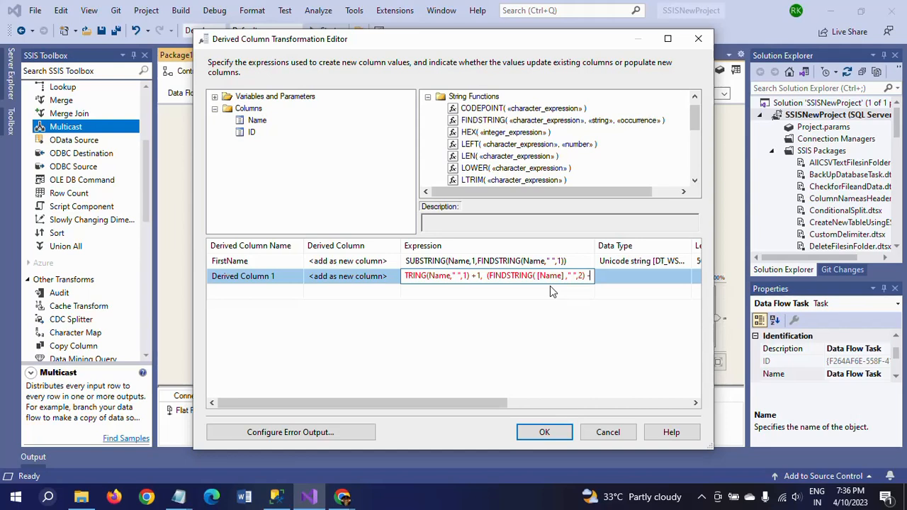
- Duplicate the FINDSTRING( [Name] ," ",2) term after the minus sign, set the copy's occurrence to 1 and close the parentheses
key("Left")
key("Left")
key("shift+Left")
key("shift+Left")
key("shift+Left")
key("shift+Left")
key("shift+Left")
key("shift+Left")
key("shift+Left")
key("shift+Left")
key("shift+Left")
key("shift+Left")
key("shift+Left")
key("shift+Left")
key("shift+Left")
key("shift+Left")
key("shift+Left")
key("shift+Left")
key("shift+Left")
key("shift+Left")
key("shift+Left")
key("shift+Left")
key("ctrl+c")
key("End")
key("ctrl+v")
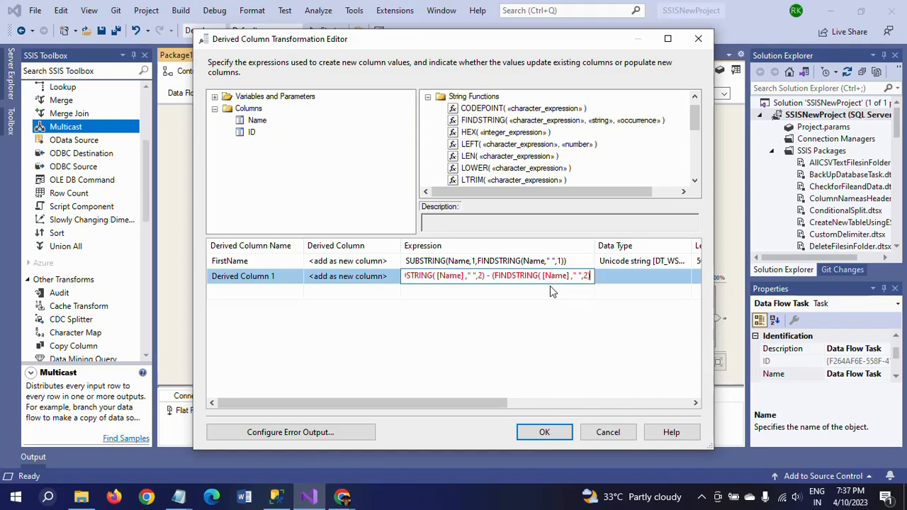
key("BackSpace")
key("BackSpace")
type("1)")
- Remove the start argument 1 after Name in the new row's SUBSTRING expression
left_click(482, 308)
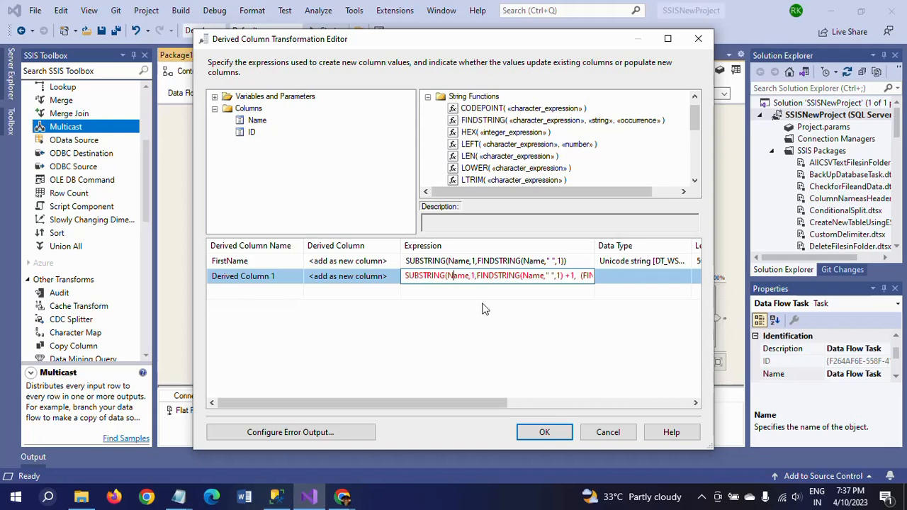
key("Right")
key("Right")
key("Right")
key("Right")
key("Right")
key("Right")
key("BackSpace")
key("BackSpace")
key("BackSpace")
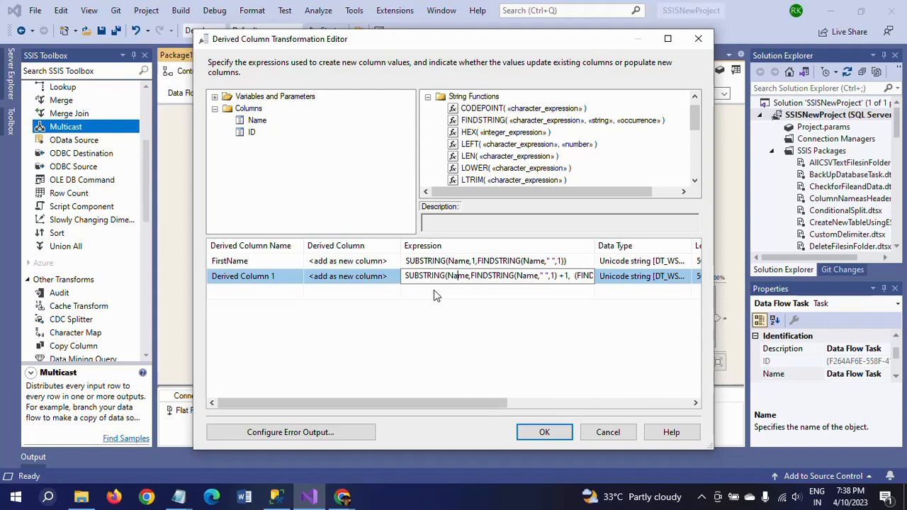
- Copy the second expression into Notepad and set FINDSTRING's occurrence to 1 in the first expression noted there
left_click(458, 280)
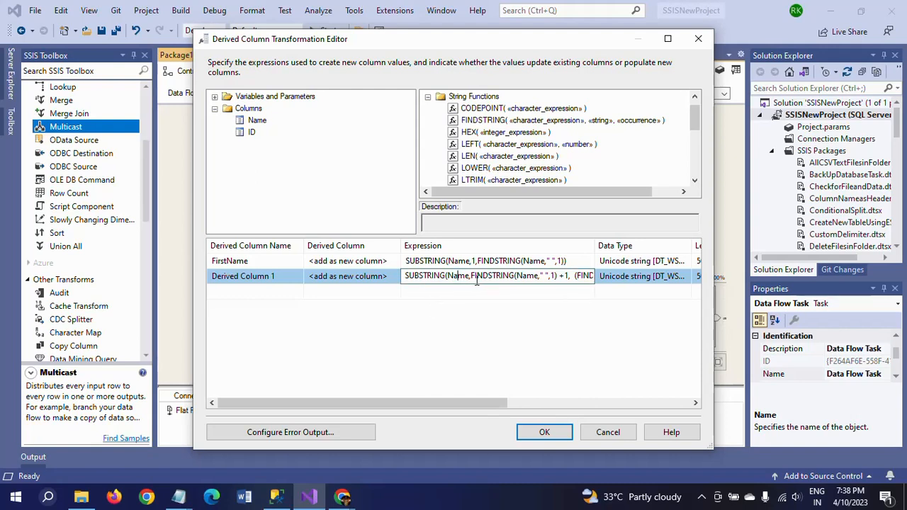
left_click(407, 279)
key("alt+Tab")
key("ctrl+v")
left_click(451, 108)
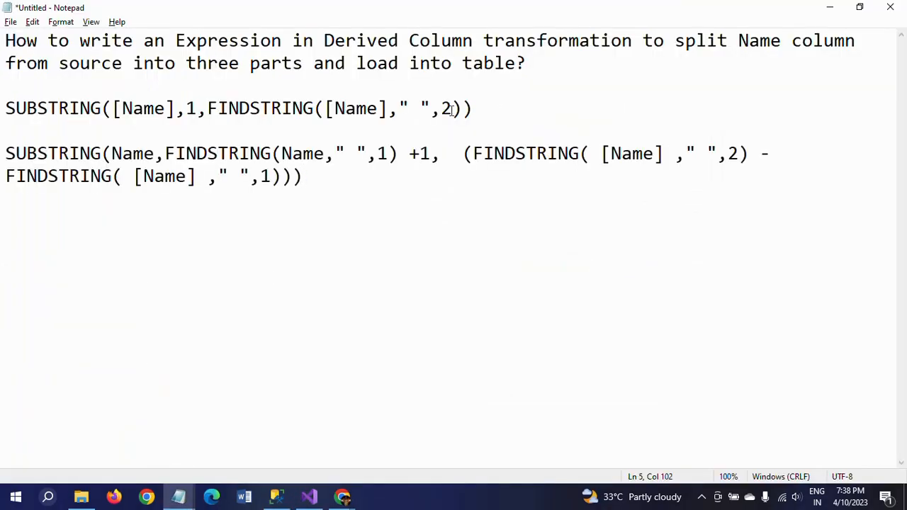
key("BackSpace")
type("1")
- Remove the two extra spaces after "+1," in the second noted expression and review its FINDSTRING terms
left_click_drag(211, 108, 448, 107)
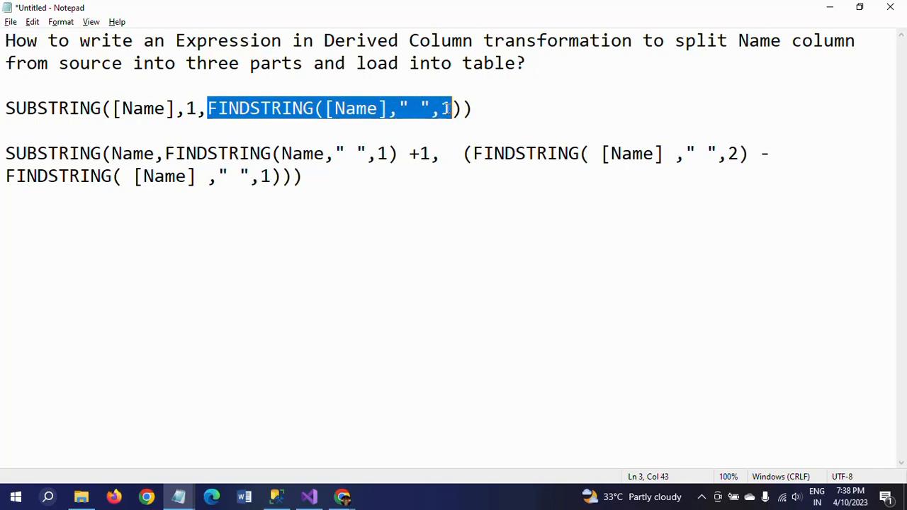
left_click_drag(168, 154, 377, 153)
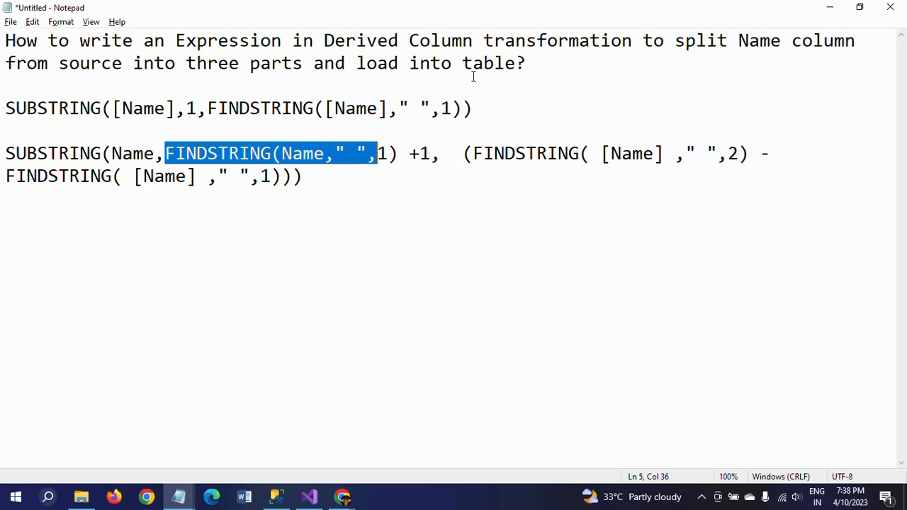
left_click(446, 155)
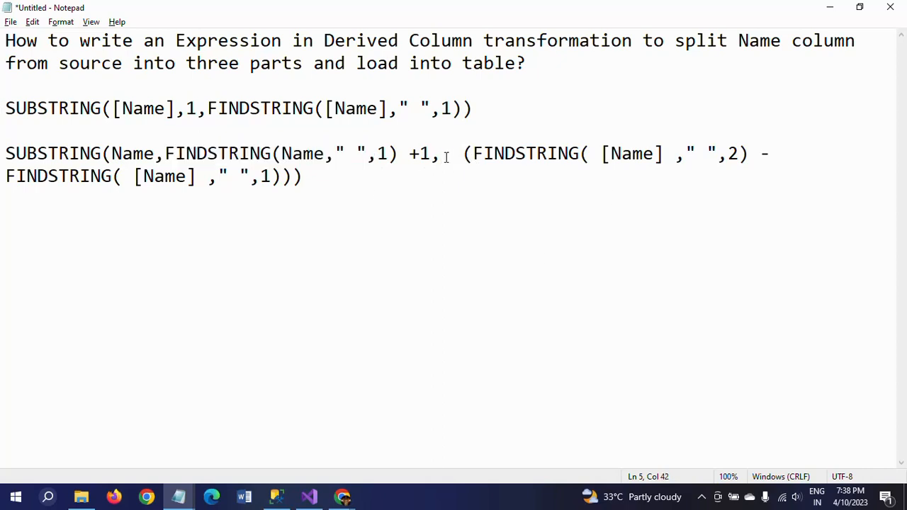
key("Delete")
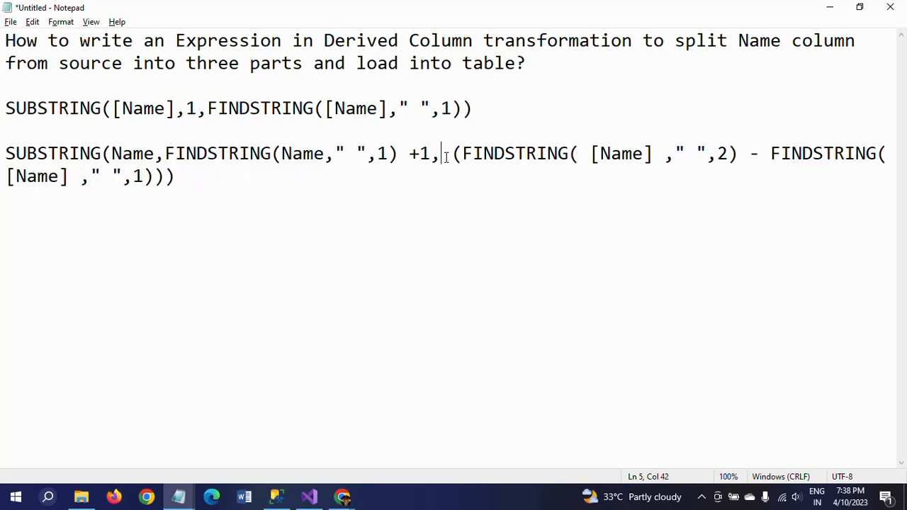
key("Delete")
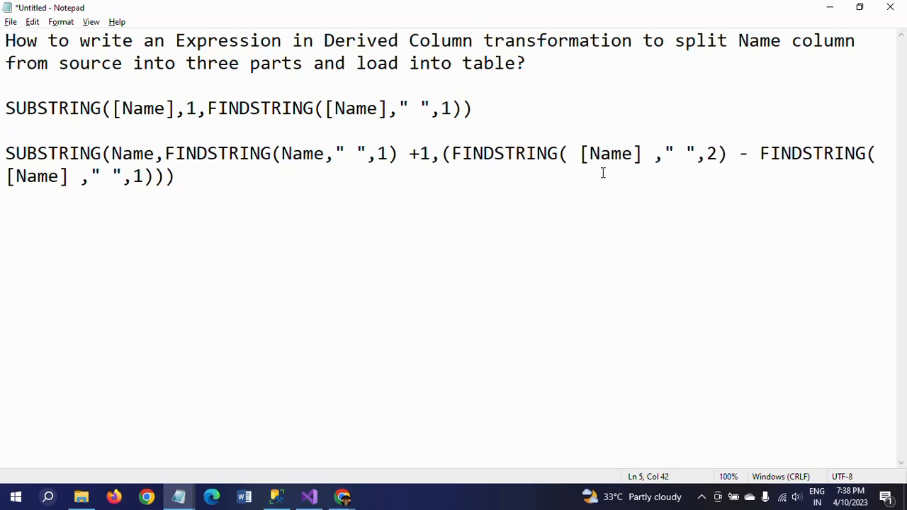
left_click(455, 156)
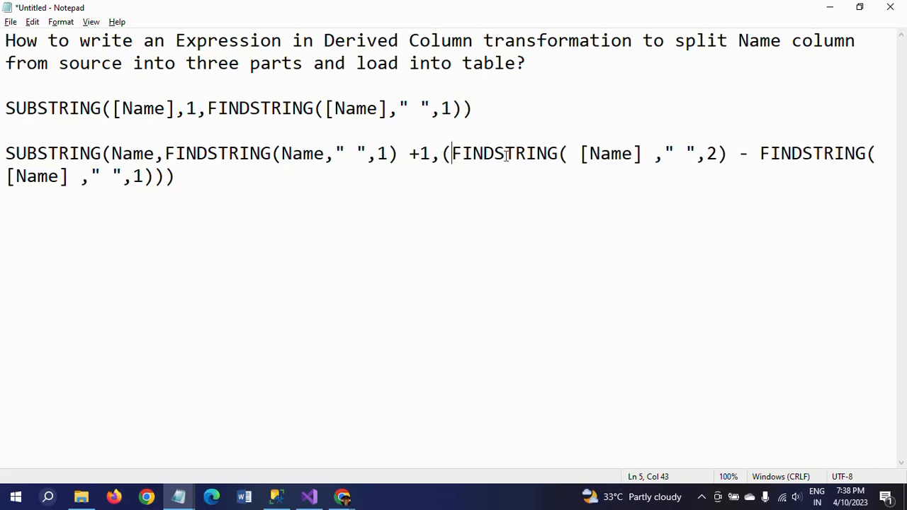
left_click(730, 157, "shift")
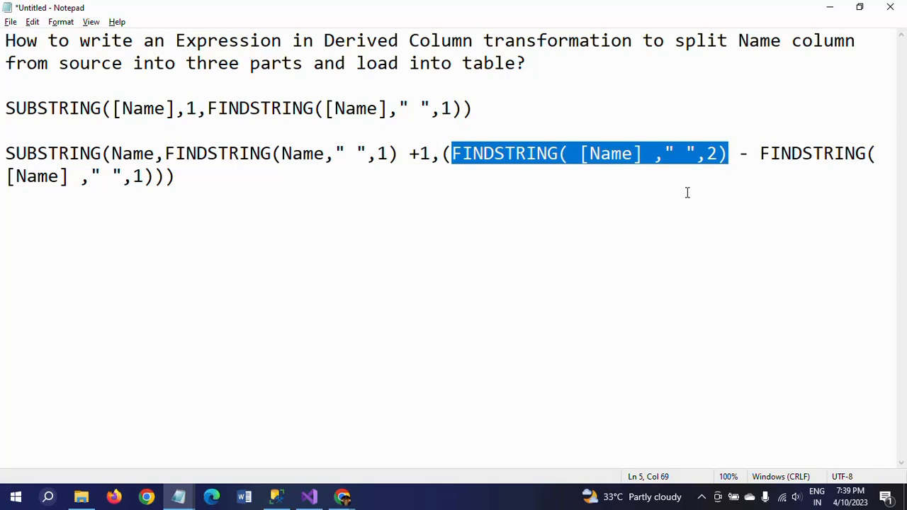
left_click(760, 154)
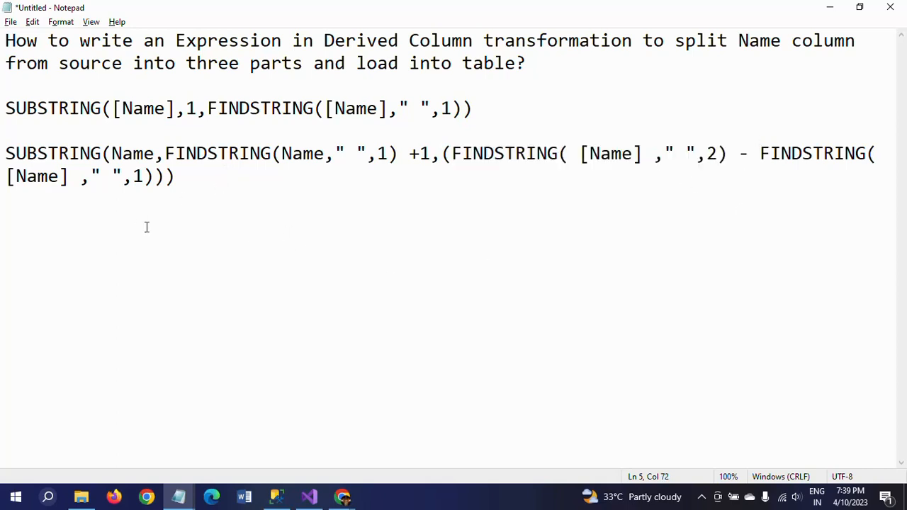
left_click(145, 176, "shift")
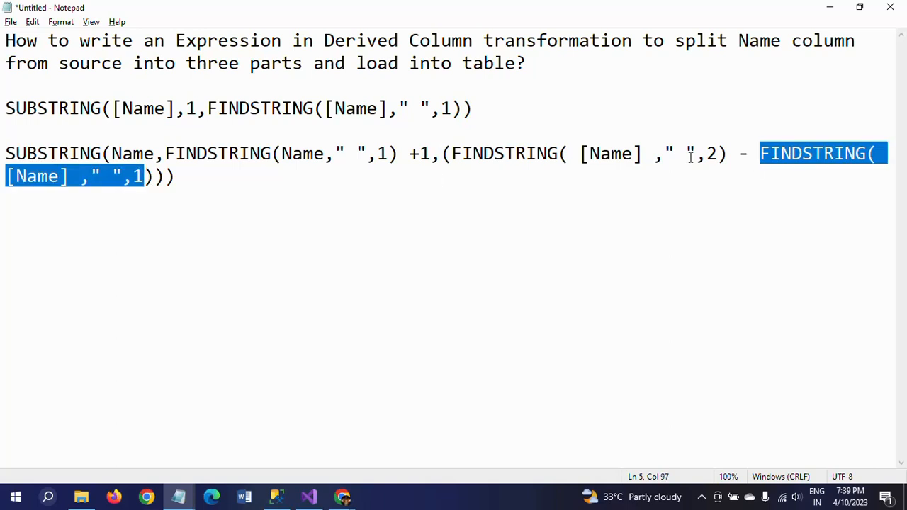
left_click(362, 198)
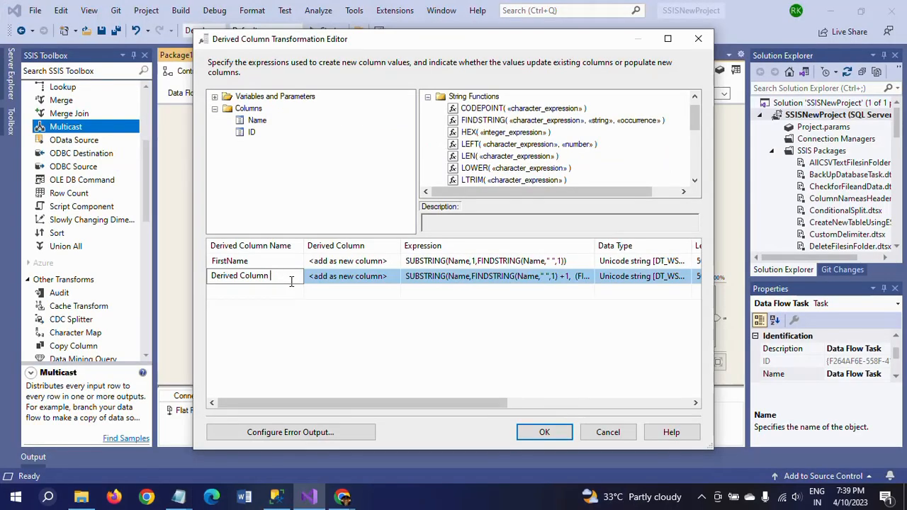
- Back in Visual Studio, rename the second derived column to MiddleName
key("BackSpace")
key("BackSpace")
key("BackSpace")
key("BackSpace")
key("BackSpace")
key("BackSpace")
key("BackSpace")
key("BackSpace")
key("BackSpace")
key("BackSpace")
key("BackSpace")
key("BackSpace")
key("BackSpace")
key("BackSpace")
key("BackSpace")
key("BackSpace")
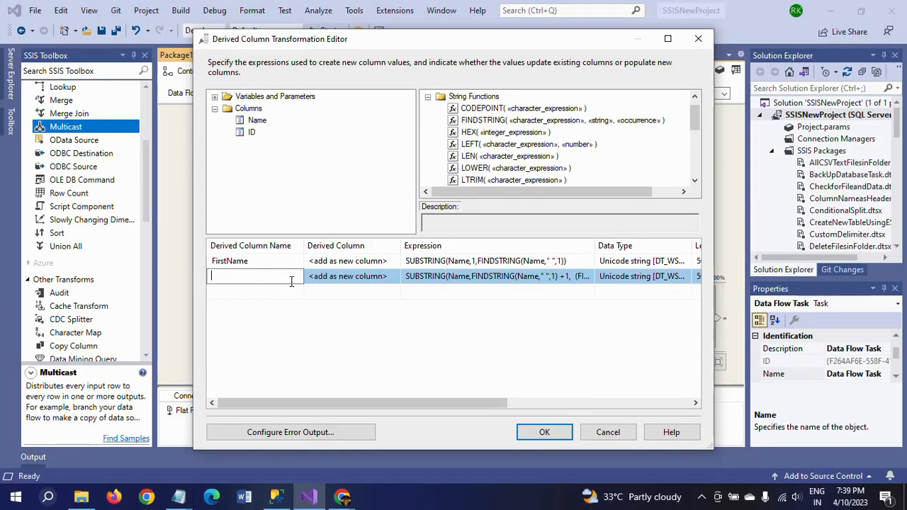
type("MiddleName")
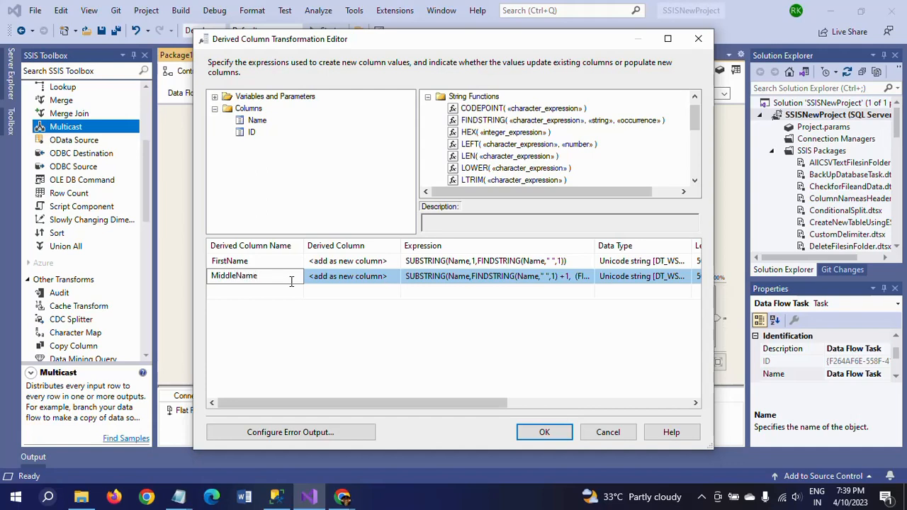
left_click(361, 349)
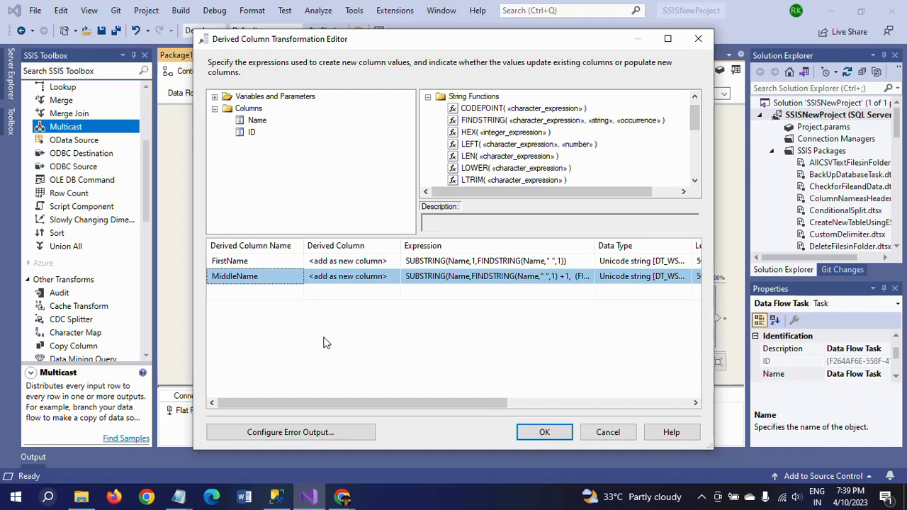
- Start a third derived column with SUBSTRING(Name,FINDSTRING(Name," ",1) +1, copied from the second expression in Notepad
left_click(440, 296)
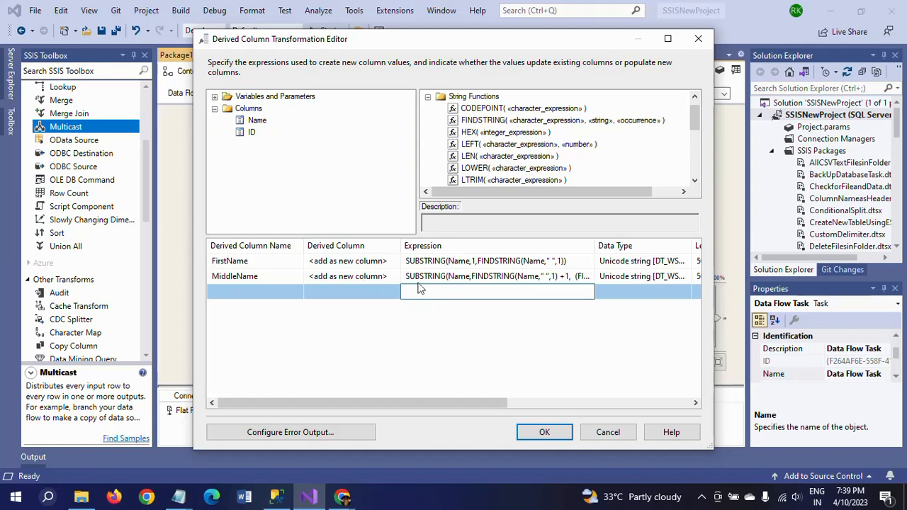
key("alt+Tab")
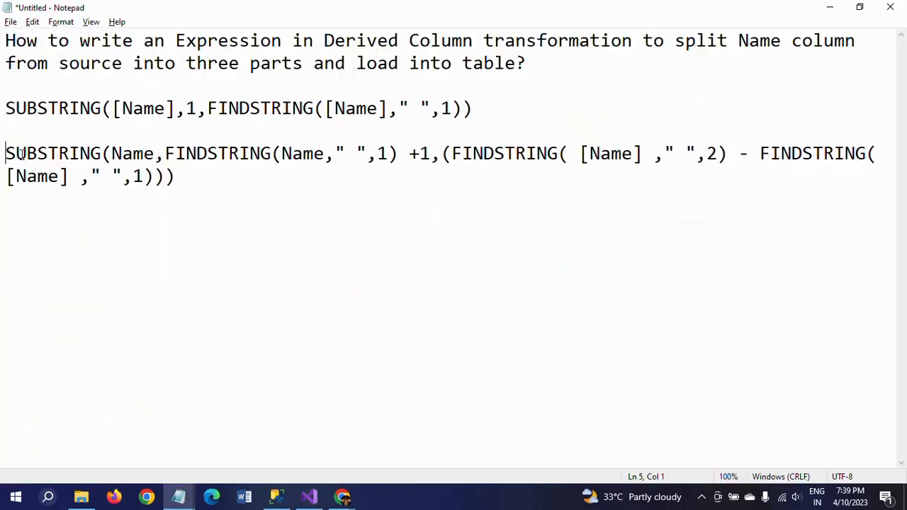
left_click(400, 153, "shift")
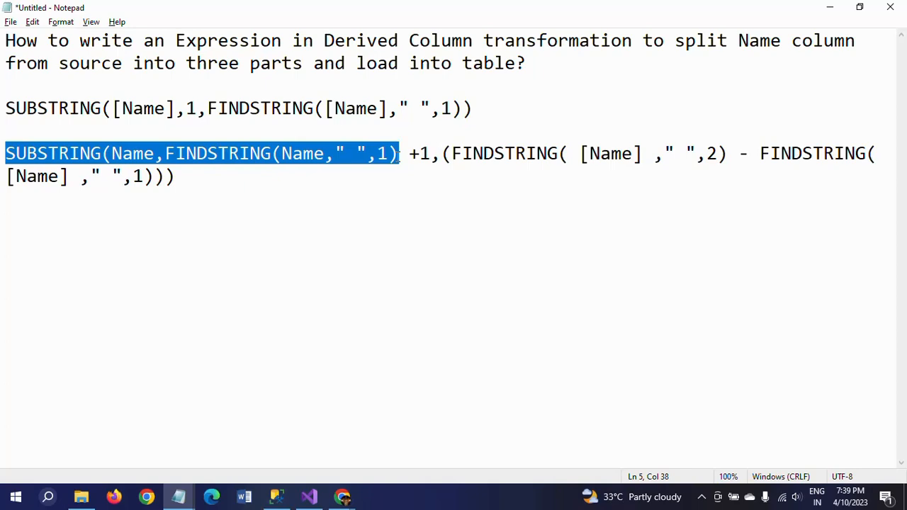
key("ctrl+c")
key("alt+Tab")
key("ctrl+v")
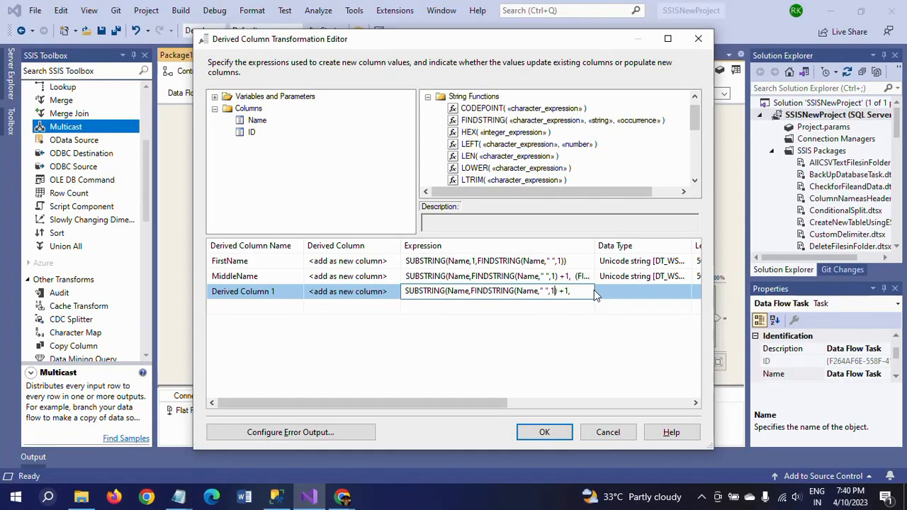
- Set FINDSTRING's occurrence to 2 in the third expression and add LEN( [Name] ) as the length argument after "+1,"
key("BackSpace")
type("2")
type("+1,L")
key("BackSpace")
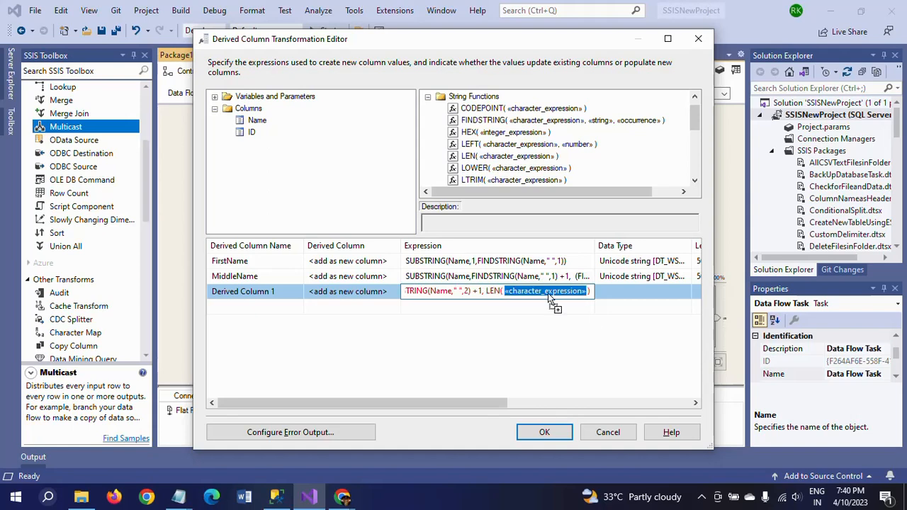
left_click_drag(548, 297, 546, 294)
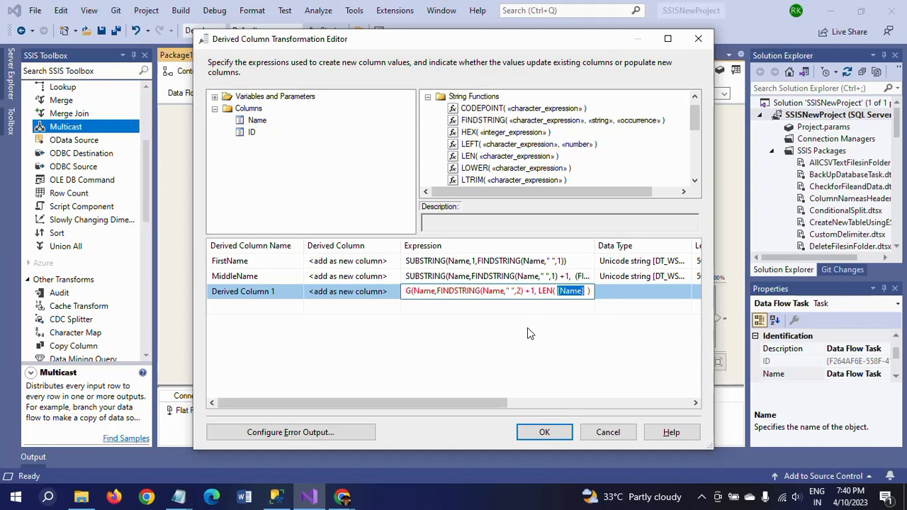
- Complete the third expression with )-FINDSTRING(Name," ",2)) after LEN( [Name] and rename that derived column to LastName
left_click_drag(585, 292, 589, 291)
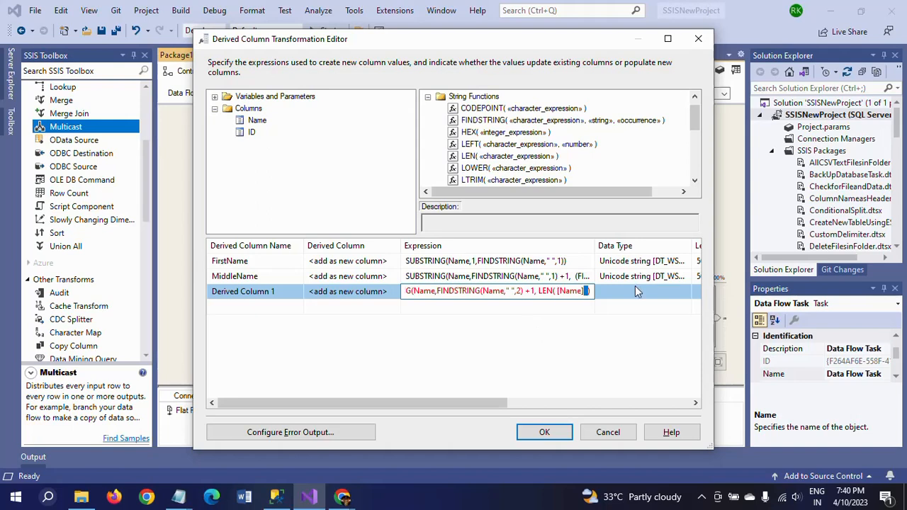
type(")-")
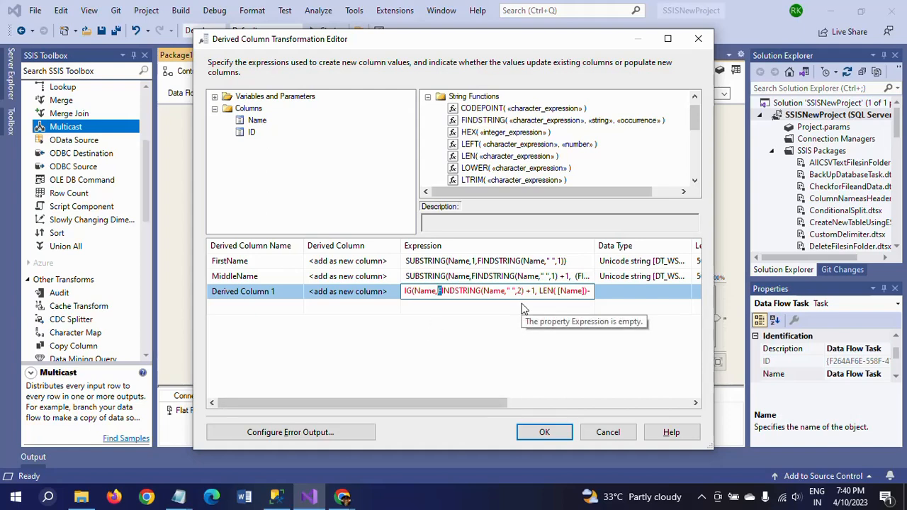
left_click(297, 291)
key("BackSpace")
key("BackSpace")
key("BackSpace")
key("BackSpace")
key("BackSpace")
key("BackSpace")
key("BackSpace")
key("BackSpace")
key("BackSpace")
key("BackSpace")
key("BackSpace")
key("BackSpace")
key("BackSpace")
key("BackSpace")
key("BackSpace")
key("BackSpace")
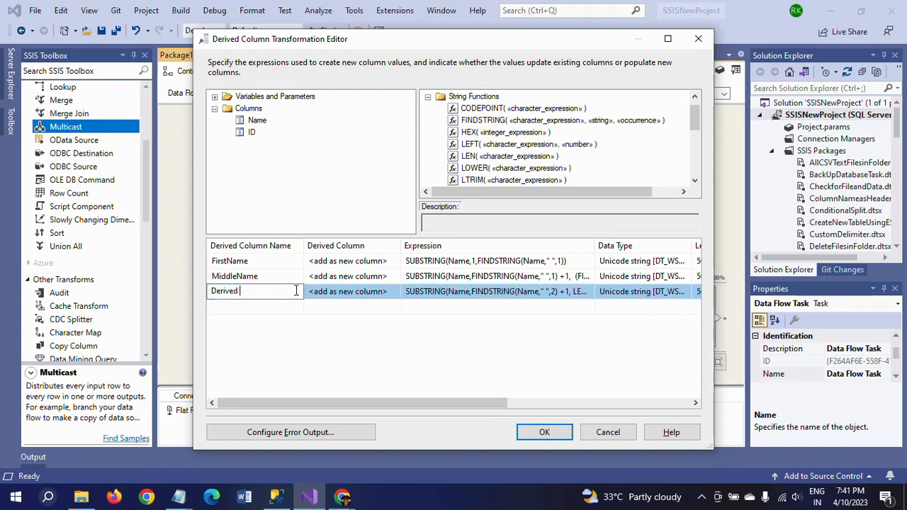
type("LastName")
key("Return")
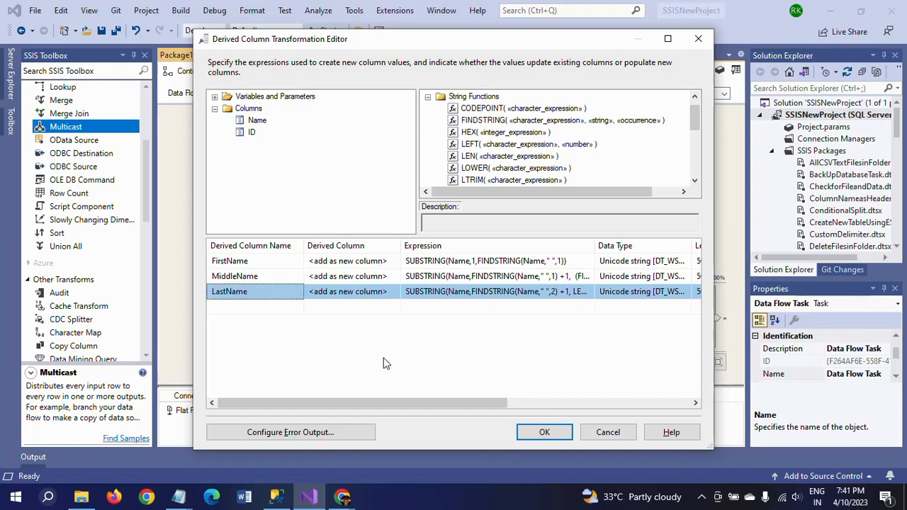
- Copy the complete LastName expression into the untitled Notepad note as a third expression, one blank line below the second
left_click(420, 291)
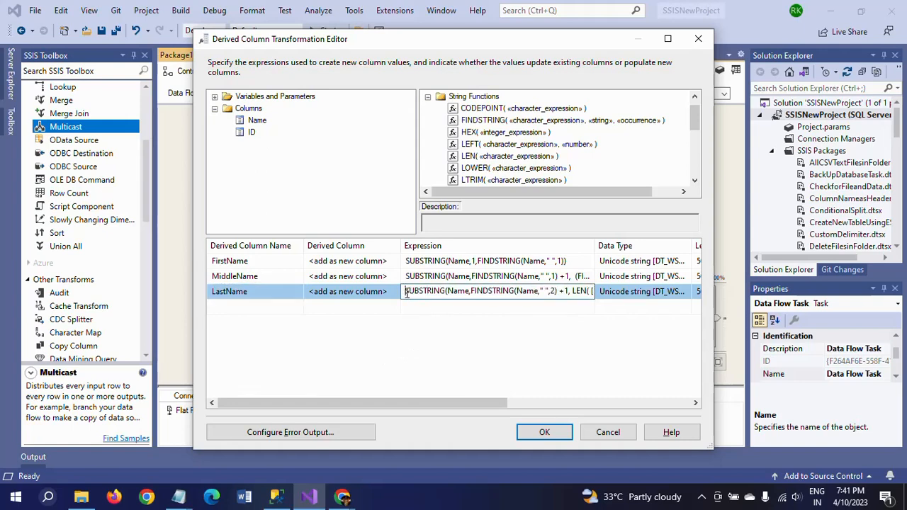
left_click(407, 294)
key("shift+Right")
key("shift+Right")
key("shift+Right")
key("shift+Right")
key("shift+Right")
key("shift+Right")
key("shift+Right")
key("shift+Right")
key("shift+Right")
key("shift+Right")
key("shift+Right")
key("shift+Right")
key("shift+Right")
key("shift+Right")
key("shift+Right")
key("shift+Right")
key("shift+Right")
key("shift+Right")
key("shift+Right")
key("shift+Right")
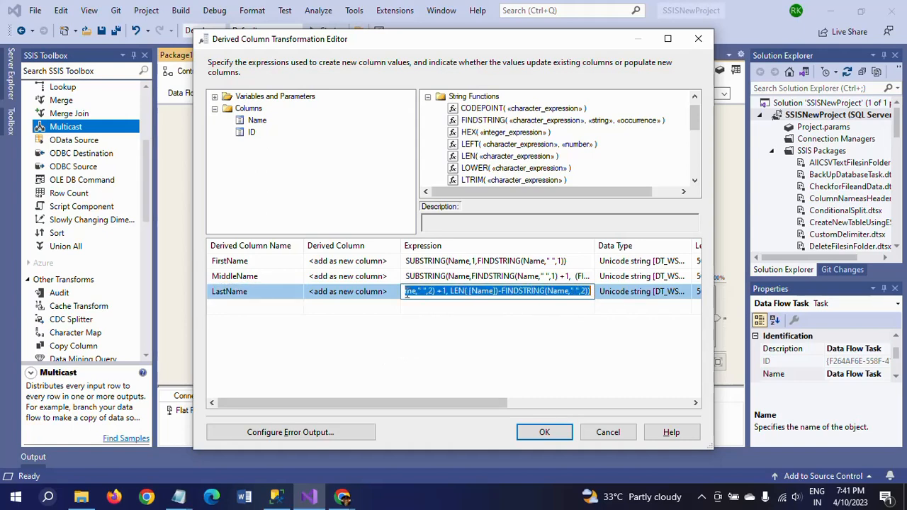
left_click(179, 497)
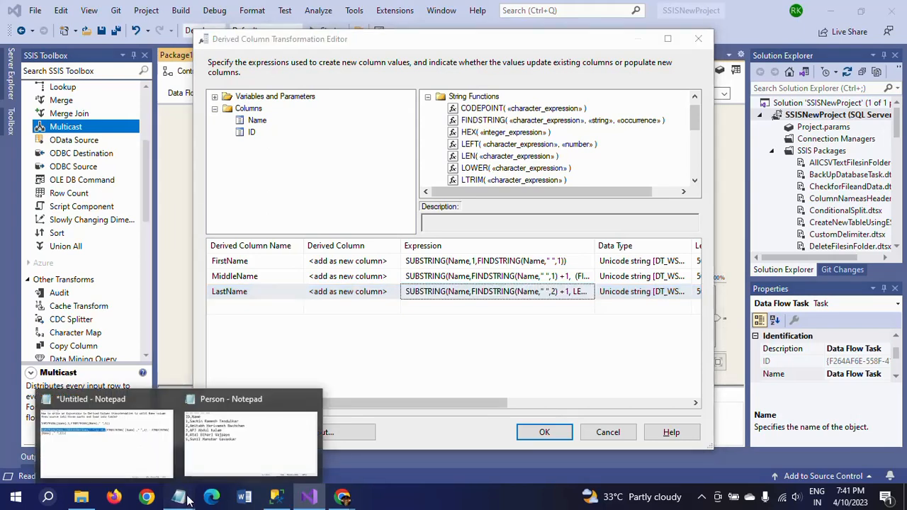
left_click(129, 466)
left_click(383, 263)
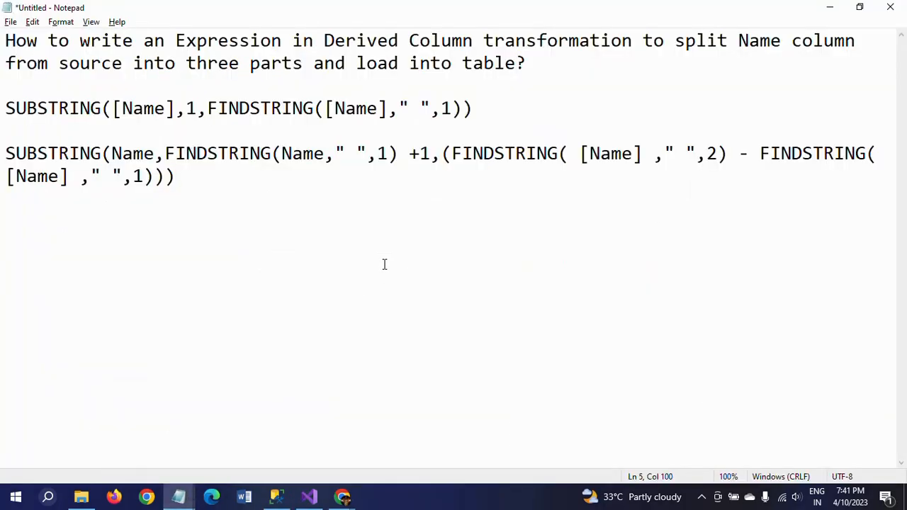
key("Return")
key("Return")
key("ctrl+v")
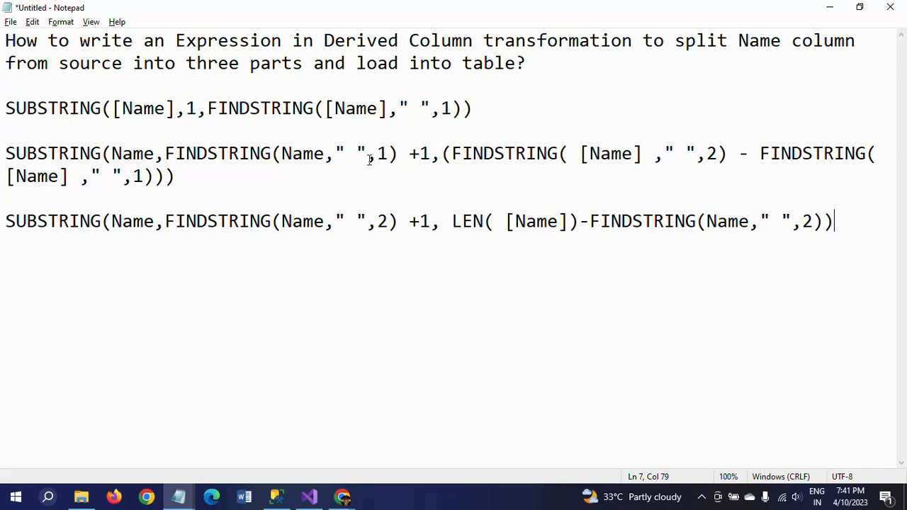
- Remove the space between LEN( and [Name] in the third noted expression
left_click(378, 222)
key("shift+Right")
left_click(496, 224)
key("Delete")
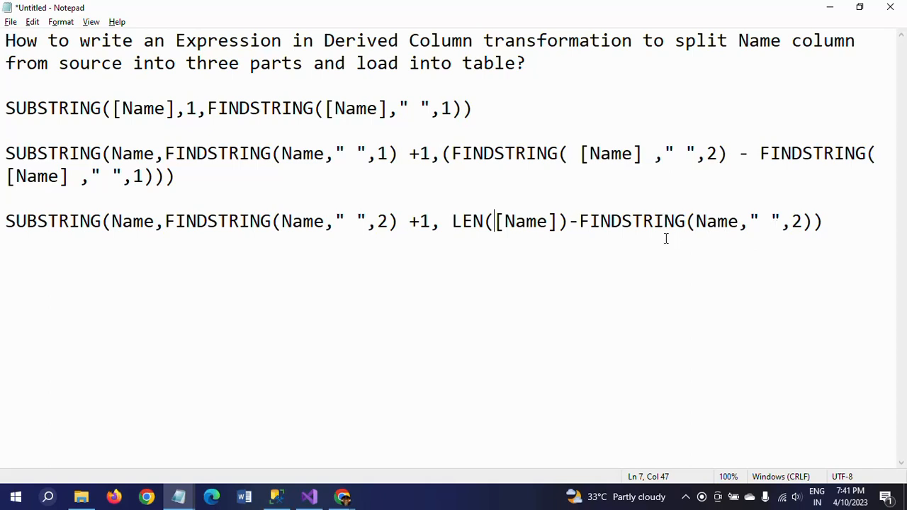
- Back in Visual Studio, replace LastName's expression with the cleaned-up SUBSTRING(Name,FINDSTRING(Name," ",2) +1, LEN([Name])-FINDSTRING(Name," ",2)) from Notepad
left_click(834, 222)
key("shift+Home")
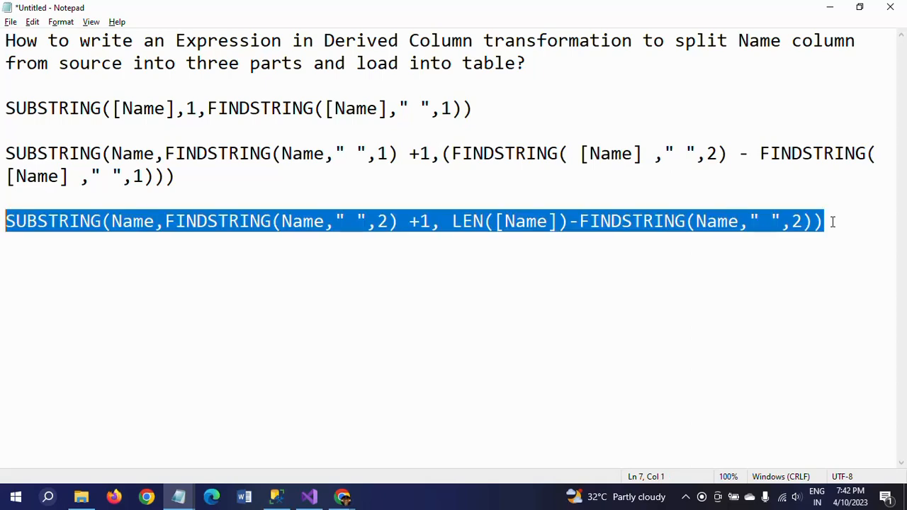
key("alt+Tab")
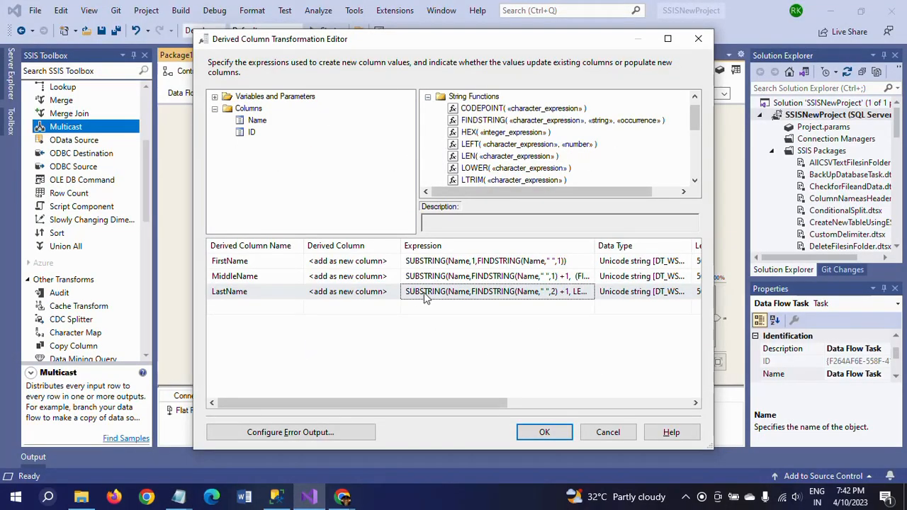
left_click(410, 295)
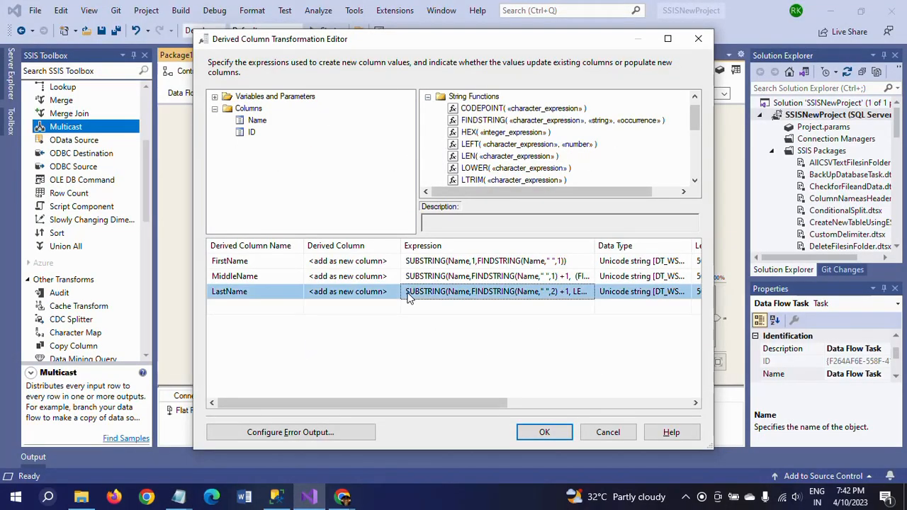
key("ctrl+a")
left_click(525, 292)
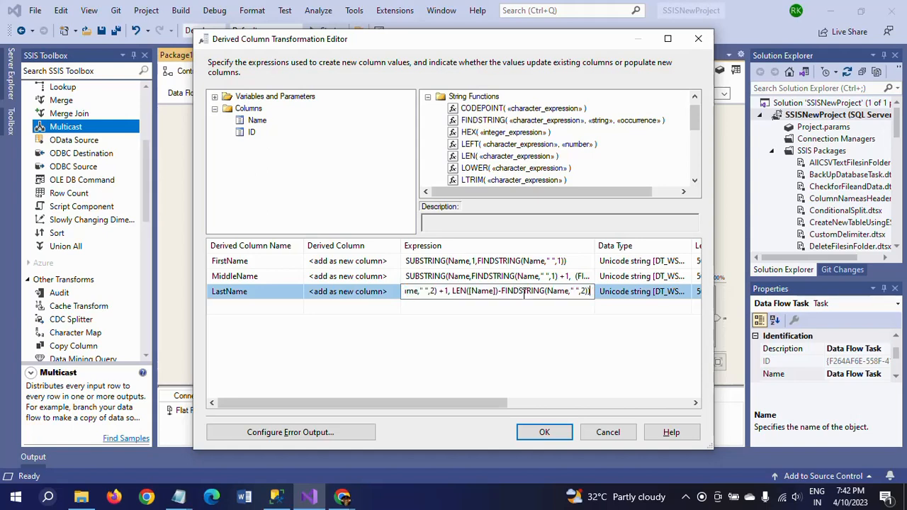
left_click(430, 360)
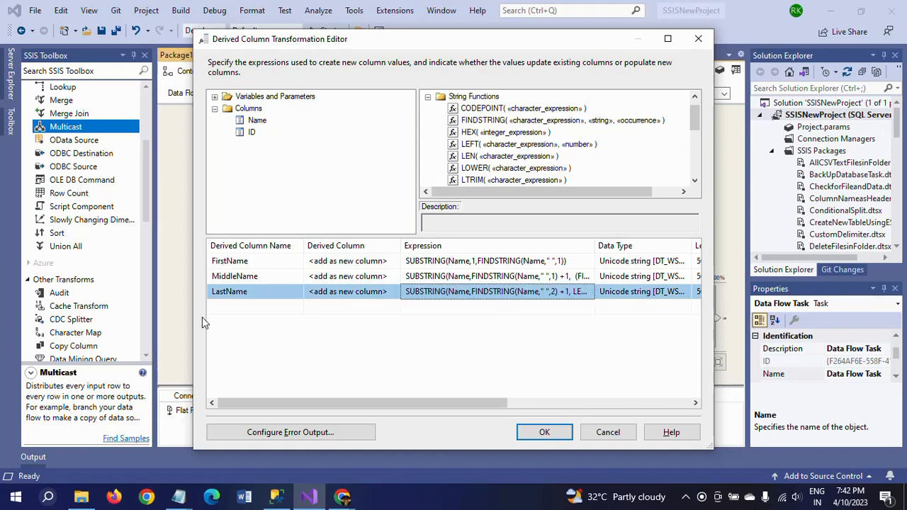
- Check the data types and lengths of the FirstName, MiddleName and LastName derived columns
left_click(231, 293)
left_click(636, 263)
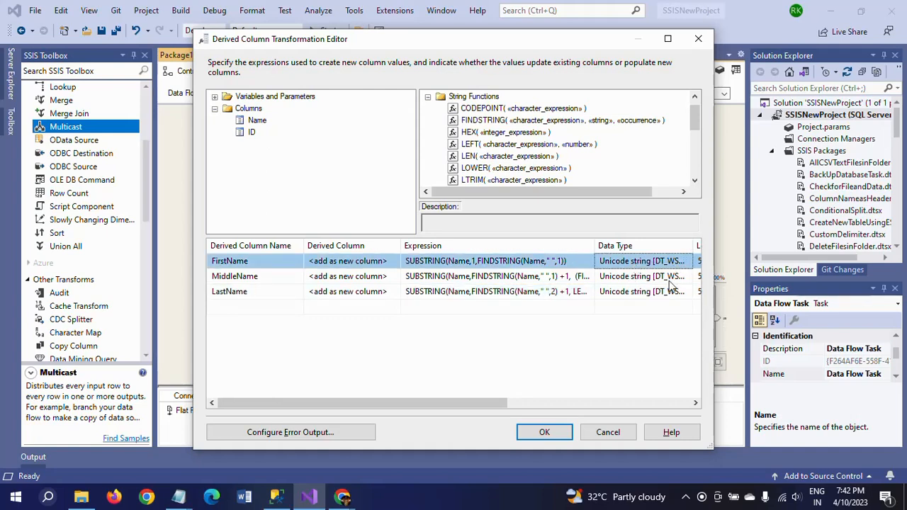
left_click_drag(467, 407, 492, 405)
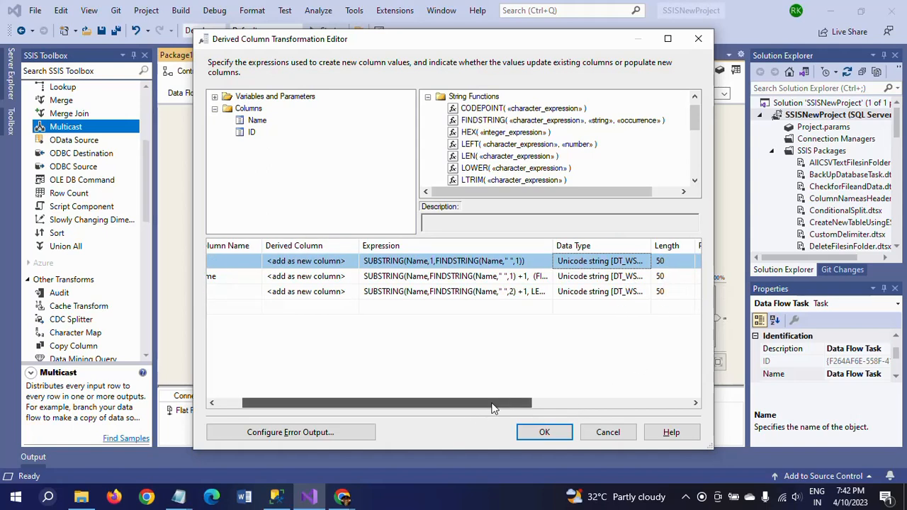
left_click_drag(655, 245, 658, 246)
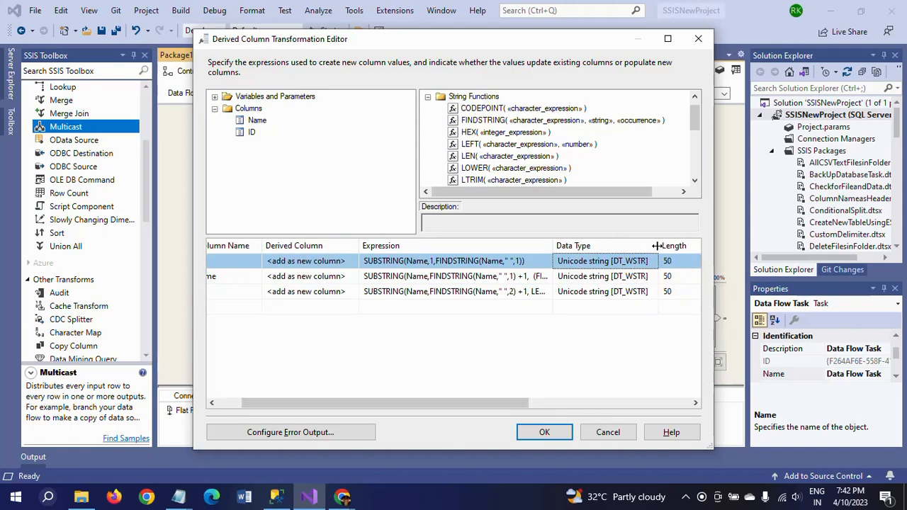
left_click_drag(486, 404, 368, 403)
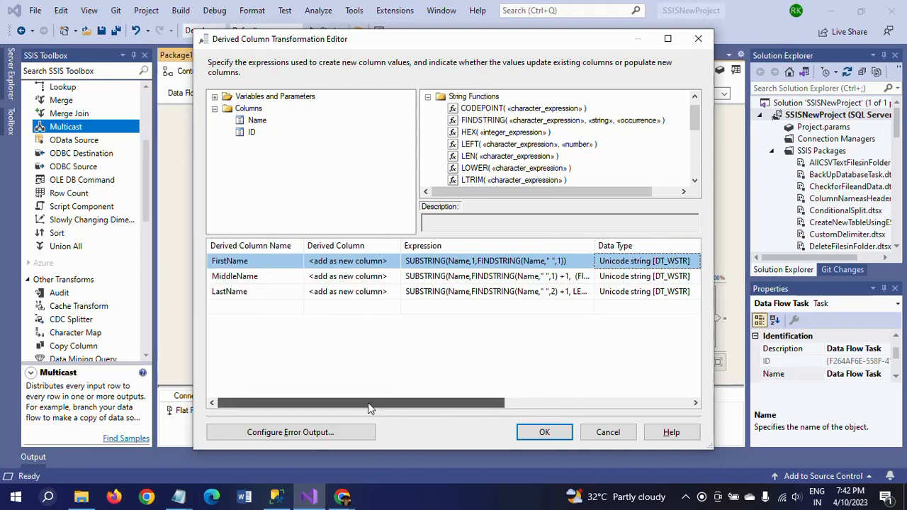
- Replace the Multicast with an OLE DB Destination and connect the Derived Column output to it
left_click(409, 259)
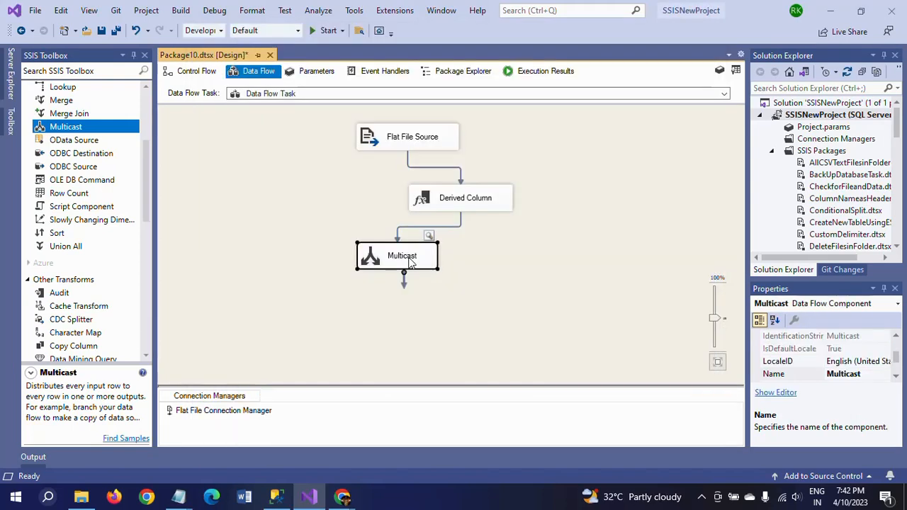
key("Delete")
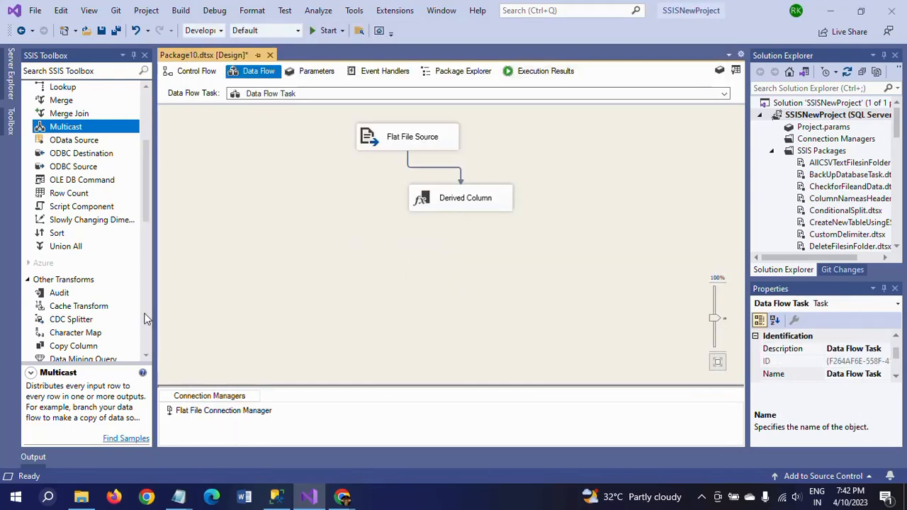
scroll(144, 319, "down", 10)
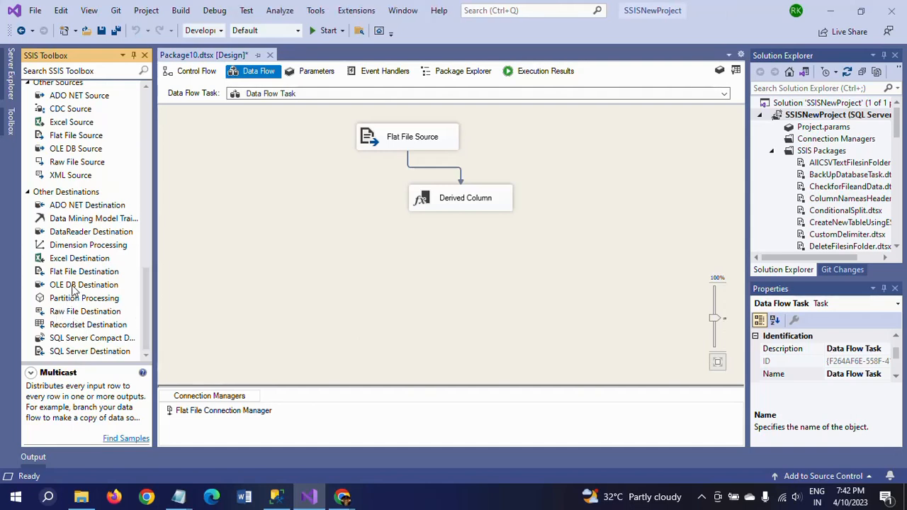
left_click_drag(73, 291, 351, 259)
left_click(467, 206)
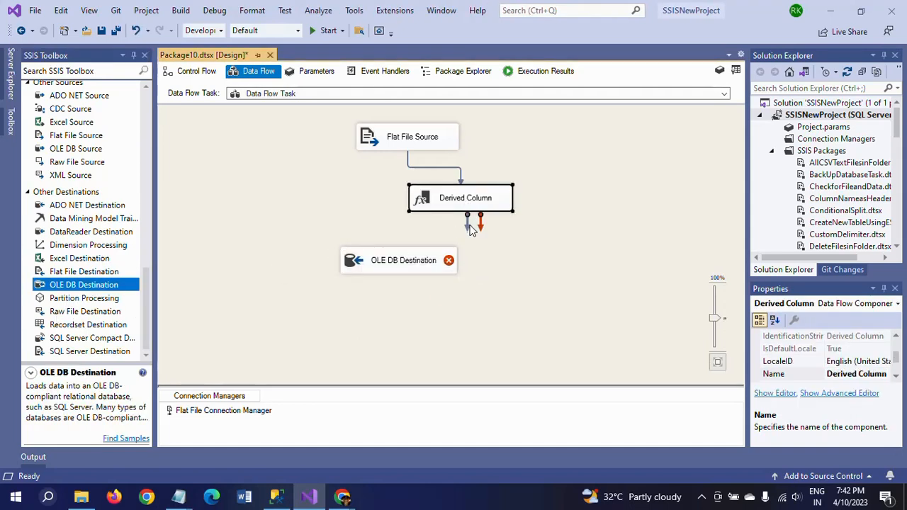
left_click_drag(466, 221, 358, 268)
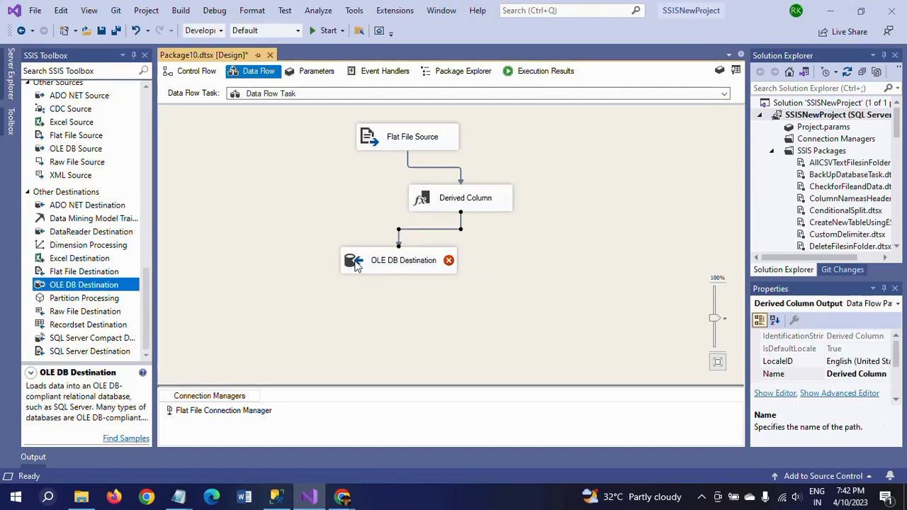
- Point the OLE DB Destination to the ADMIN.Sample connection and the [dbo].[Person_Name] table, using the Table or view access mode
left_click(356, 265)
double_click(357, 264)
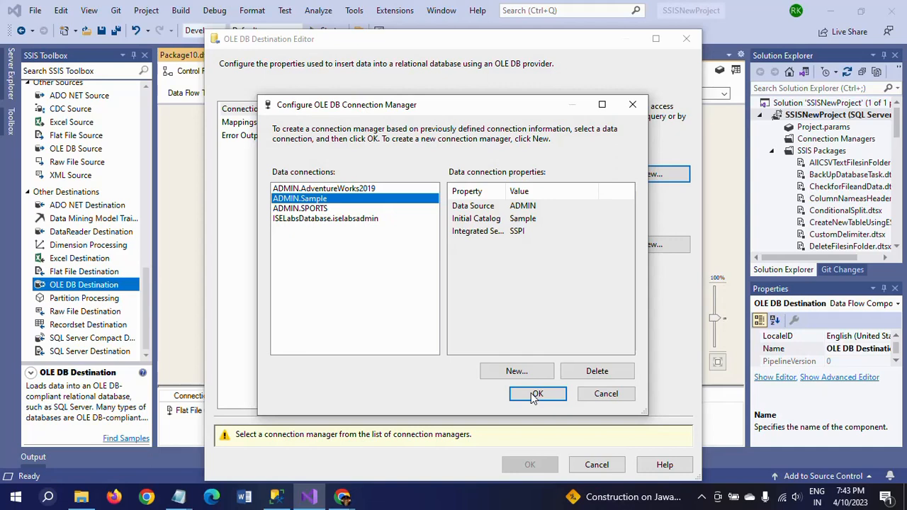
left_click(535, 395)
left_click(601, 245)
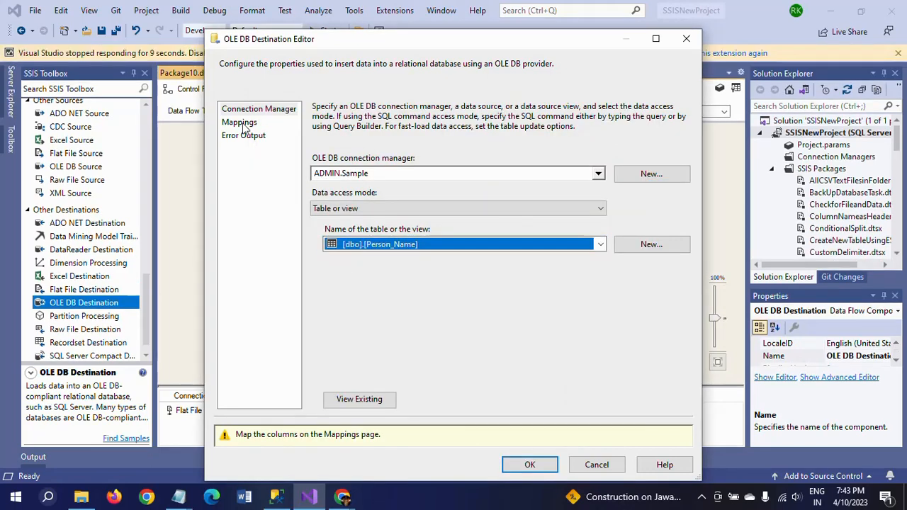
- Map FirstName, MiddleName and LastName to the destination columns First_Name, Middle_Name and Last_Name, and accept the destination settings
left_click(244, 125)
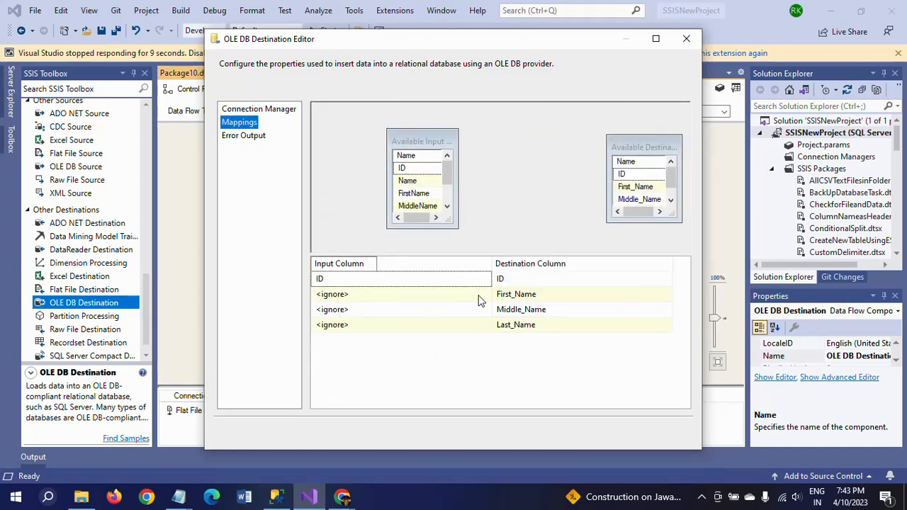
left_click(425, 294)
left_click(427, 294)
left_click(339, 334)
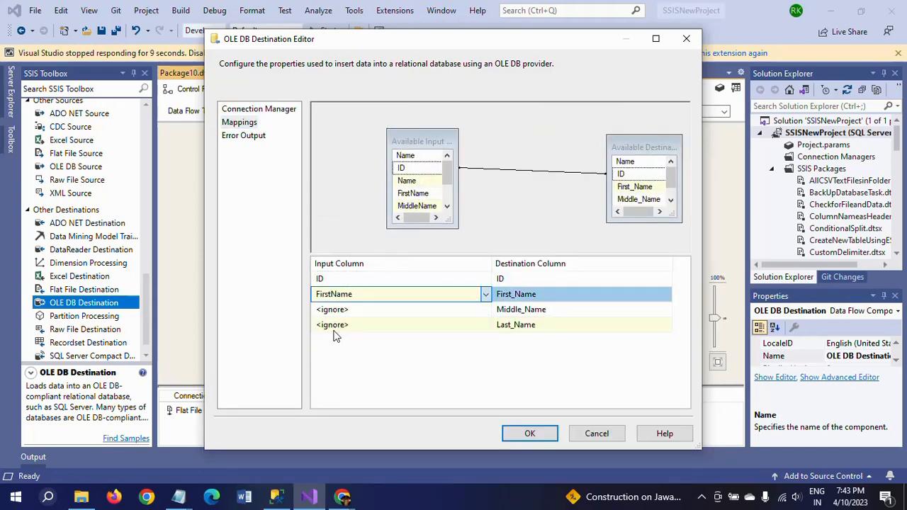
left_click(347, 310)
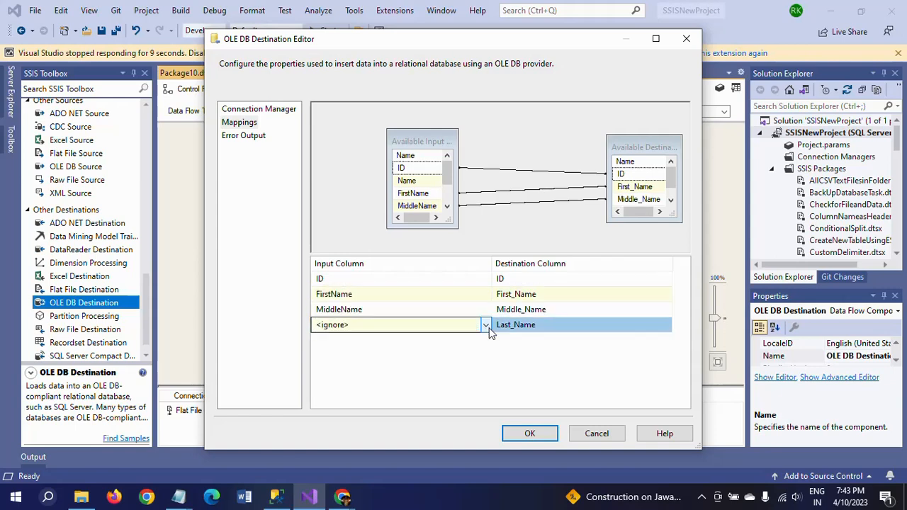
left_click(487, 326)
left_click(332, 363)
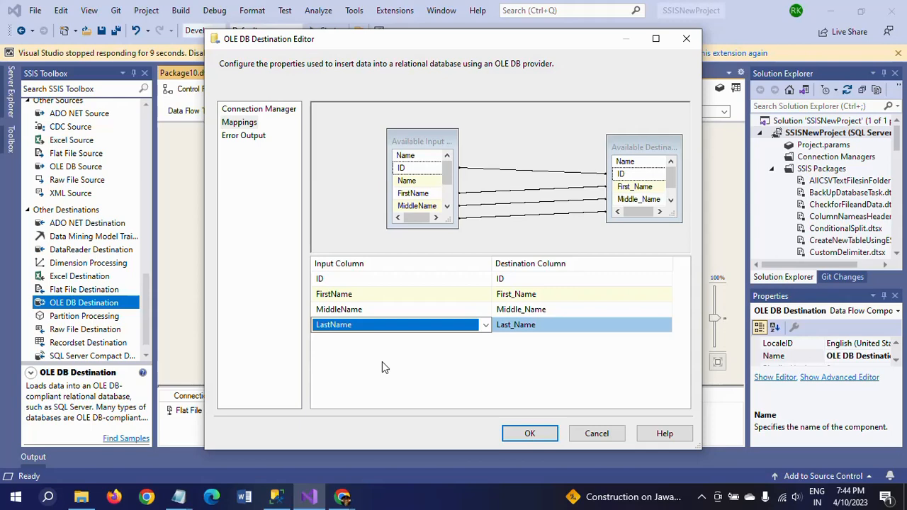
left_click(383, 362)
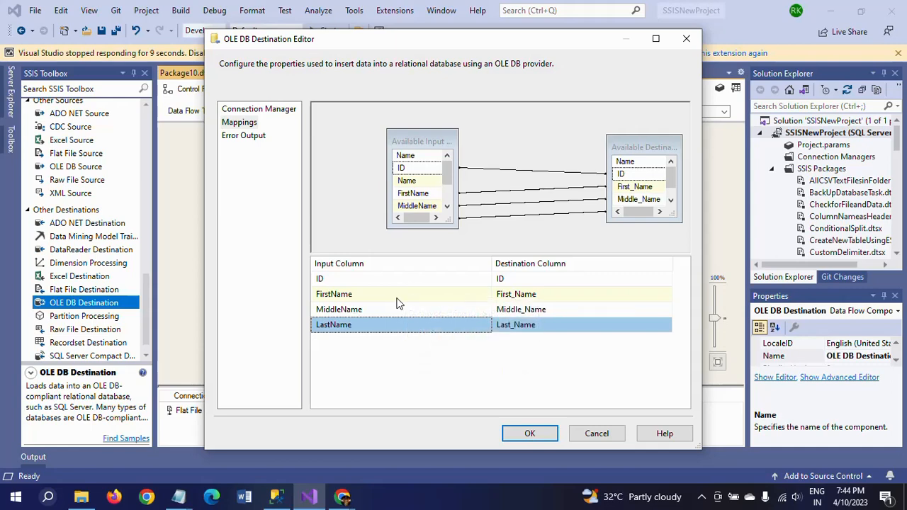
mouse_move(373, 298)
left_click(543, 433)
- Reposition the Flat File Source and the Derived Column on the data flow canvas
left_click_drag(403, 159, 383, 162)
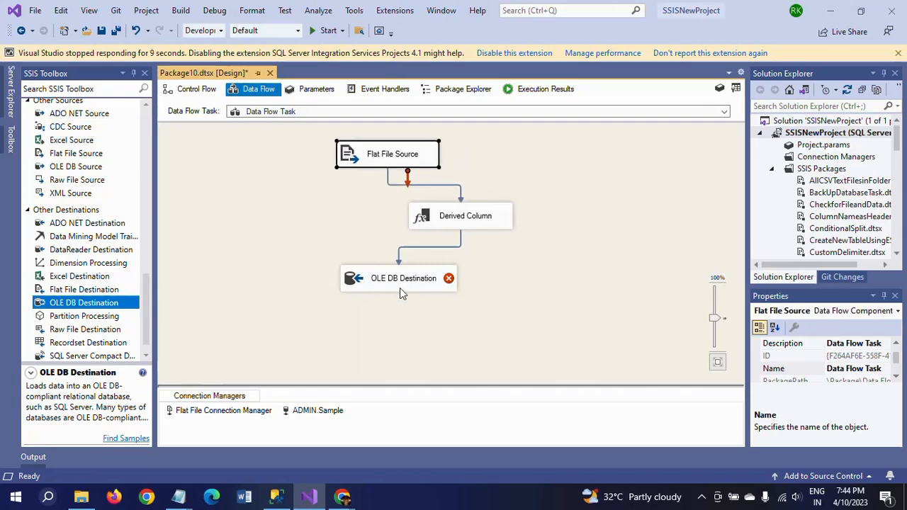
left_click_drag(455, 231, 533, 230)
- Review the OLE DB Destination's column mappings and the data types of the mapped input columns, and close its editor
double_click(401, 284)
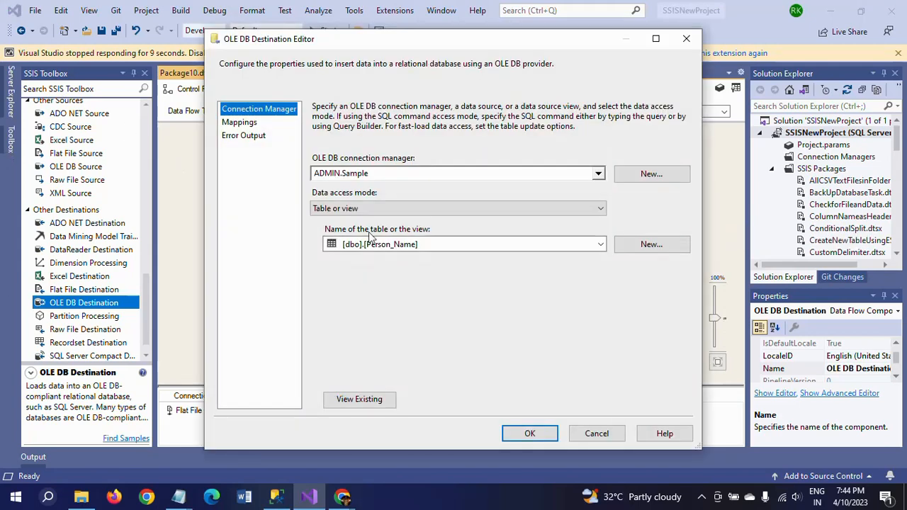
left_click(241, 124)
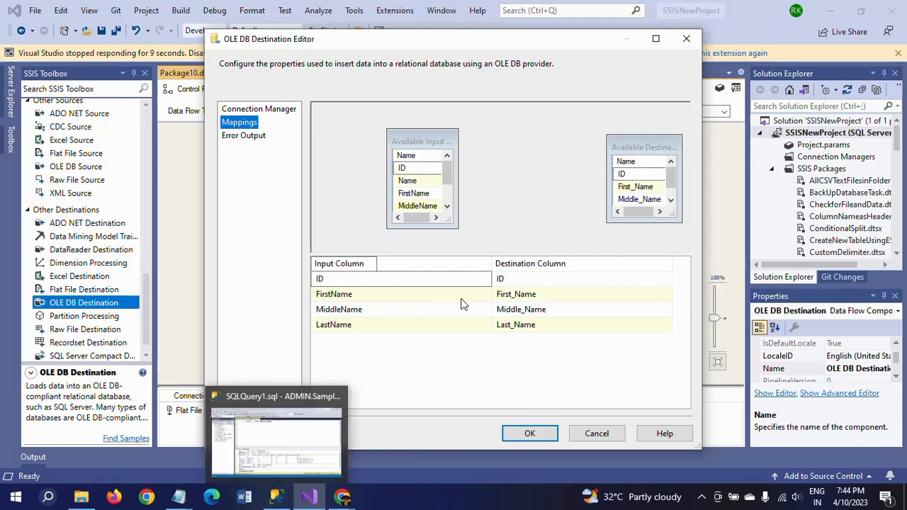
left_click(368, 297)
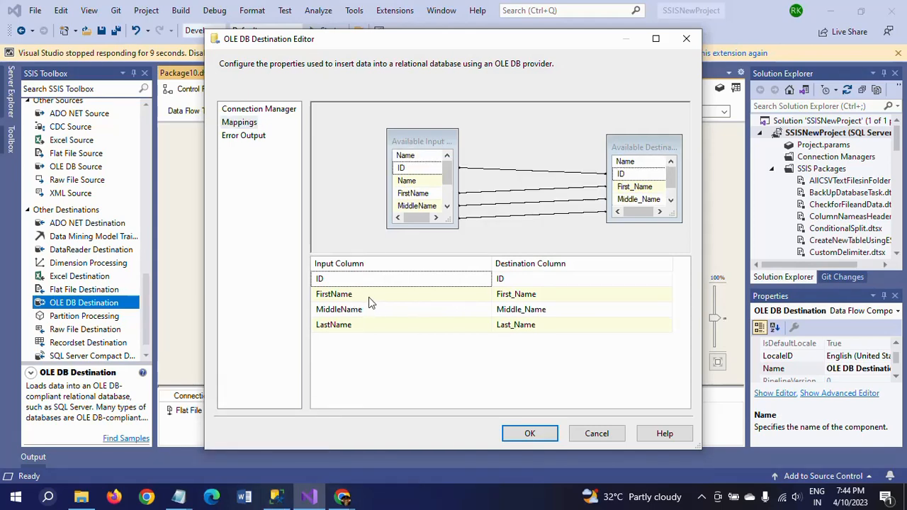
left_click(369, 297)
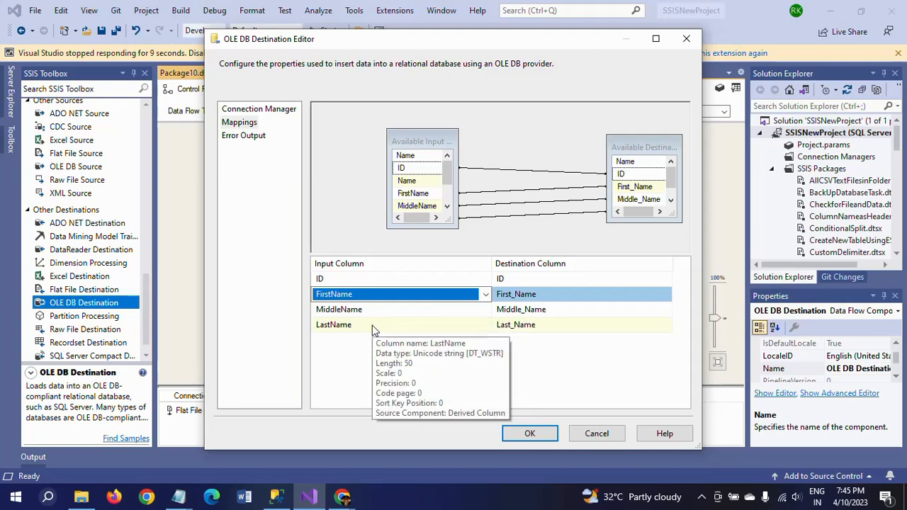
left_click(686, 38)
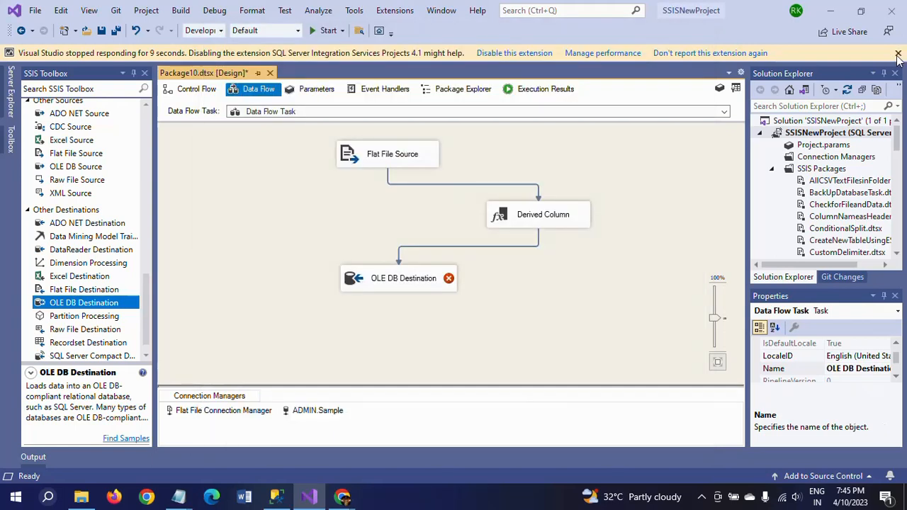
- Detach the OLE DB Destination from the Derived Column, move it aside, and add a Data Conversion fed by the Derived Column output
left_click(898, 54)
left_click_drag(371, 269, 352, 292)
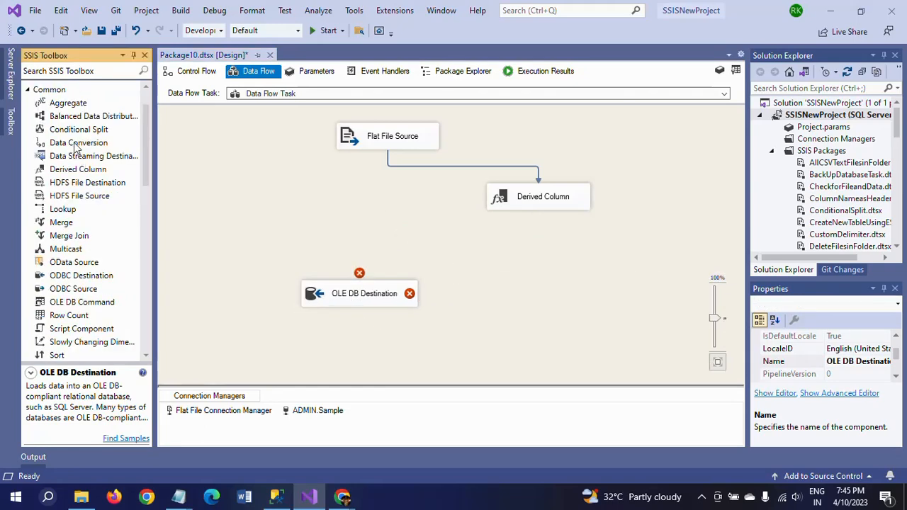
left_click_drag(72, 149, 543, 258)
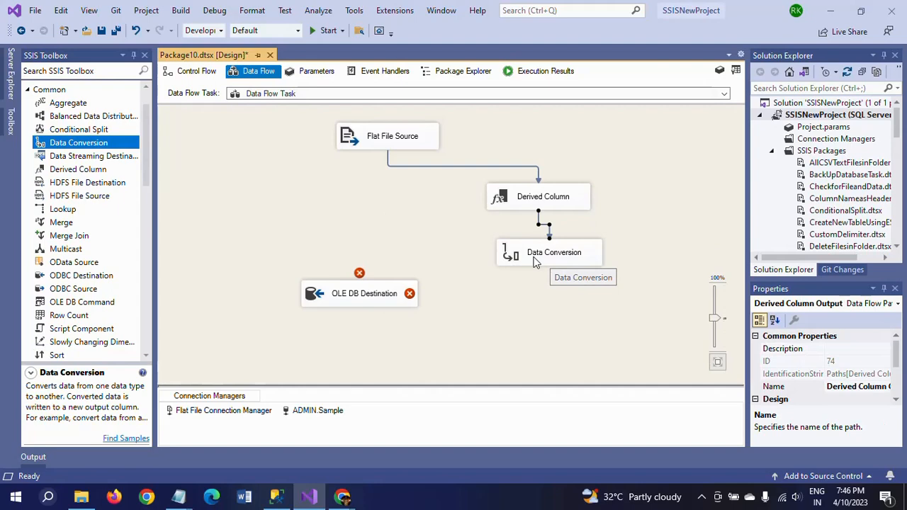
- Include ID, FirstName, MiddleName and LastName as input columns of the Data Conversion, leaving out Name
left_click(536, 261)
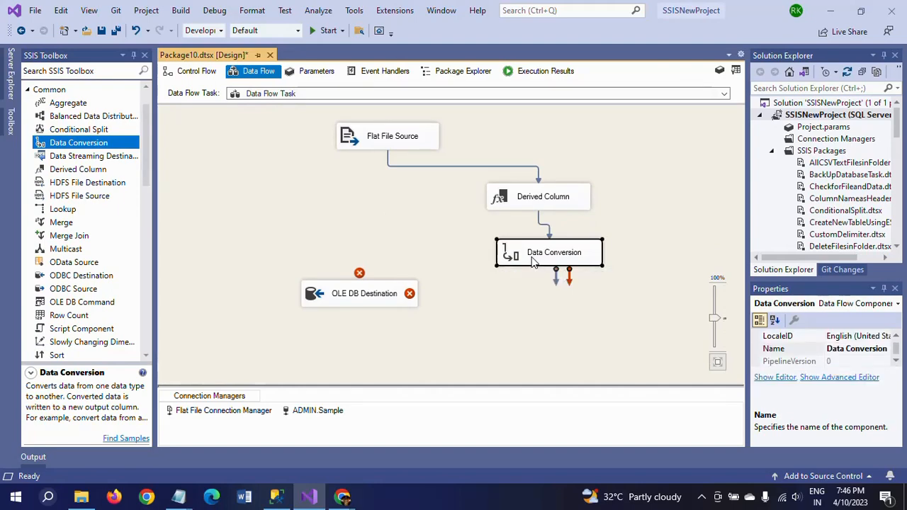
double_click(533, 261)
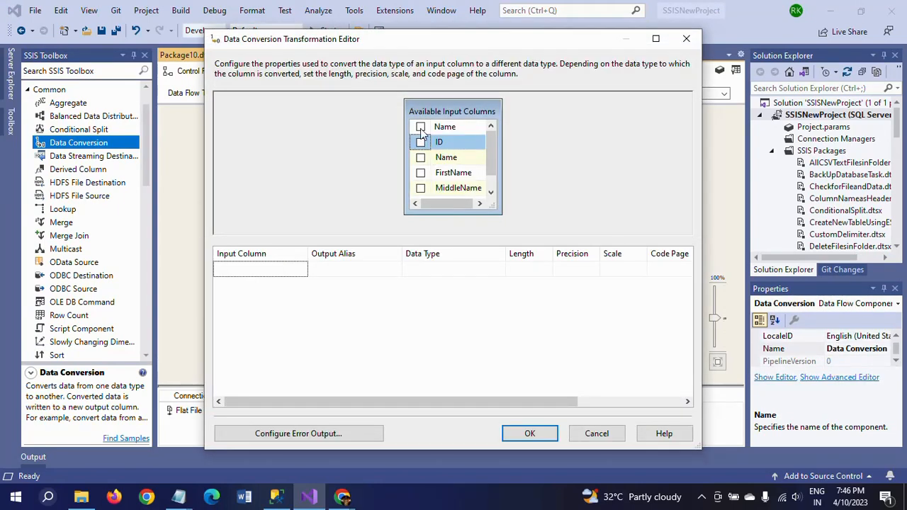
left_click(420, 127)
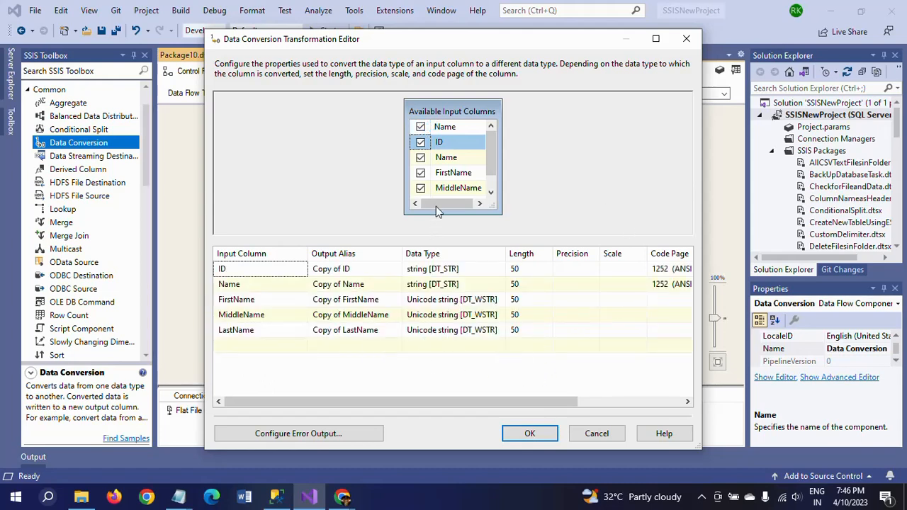
left_click(421, 157)
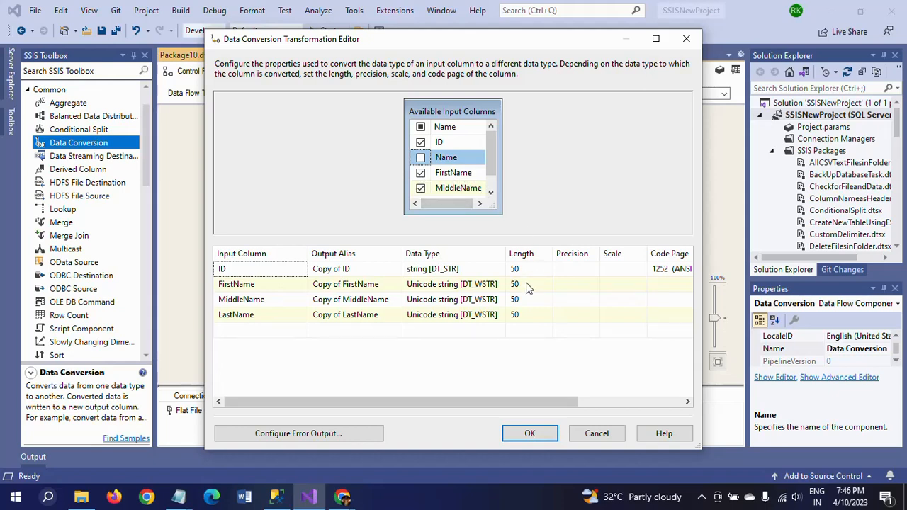
- Set the output data type of the ID column to four-byte signed integer in the Data Conversion
left_click(489, 270)
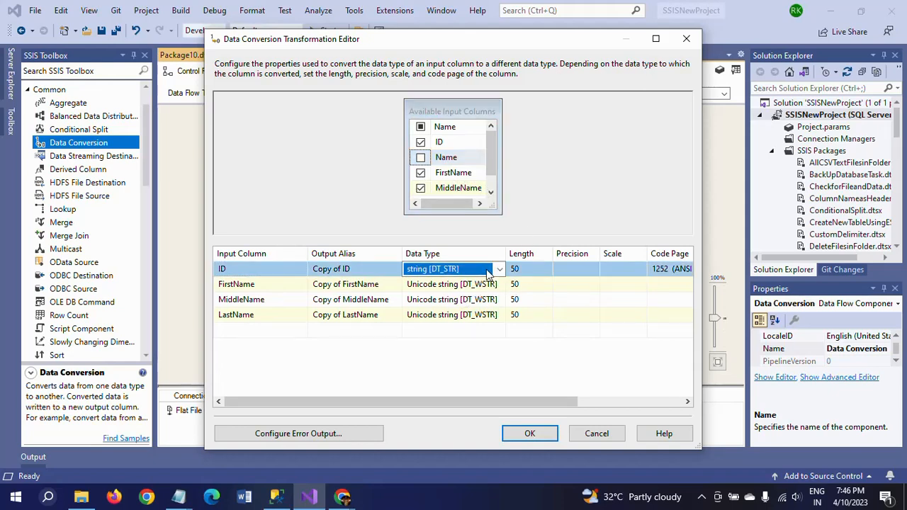
left_click(501, 271)
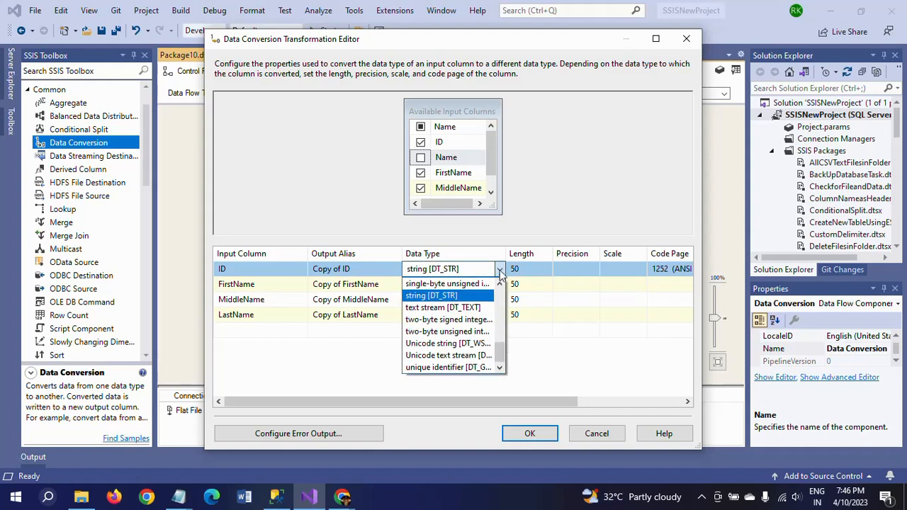
left_click(500, 300)
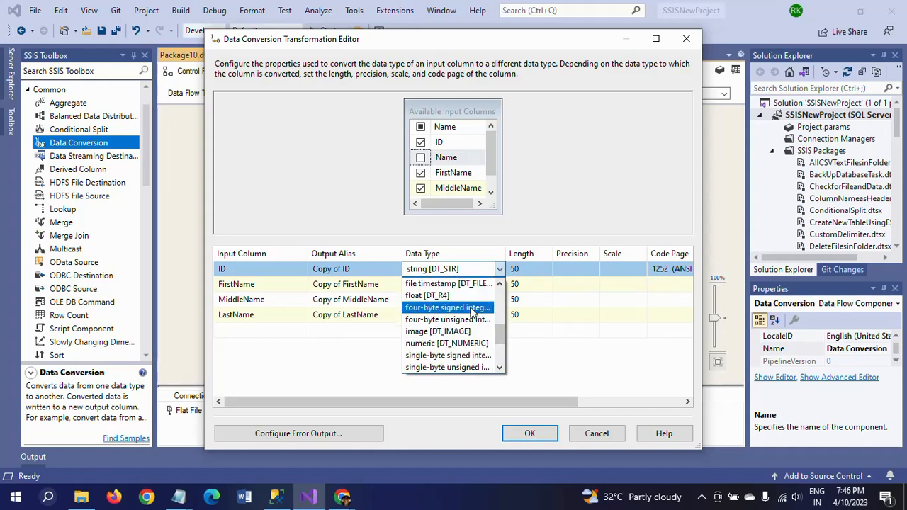
left_click(474, 308)
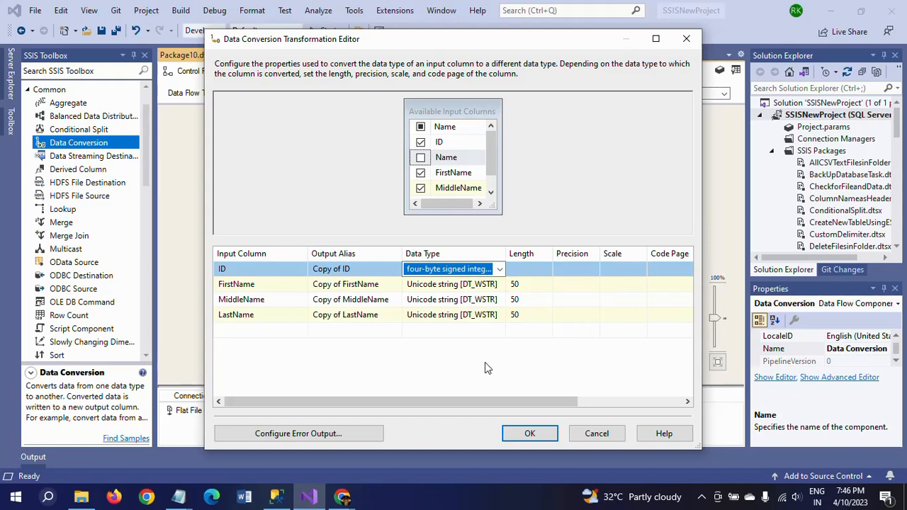
- Switch to SQL Server Management Studio and check the column types and lengths of the Person_Name table
left_click(277, 496)
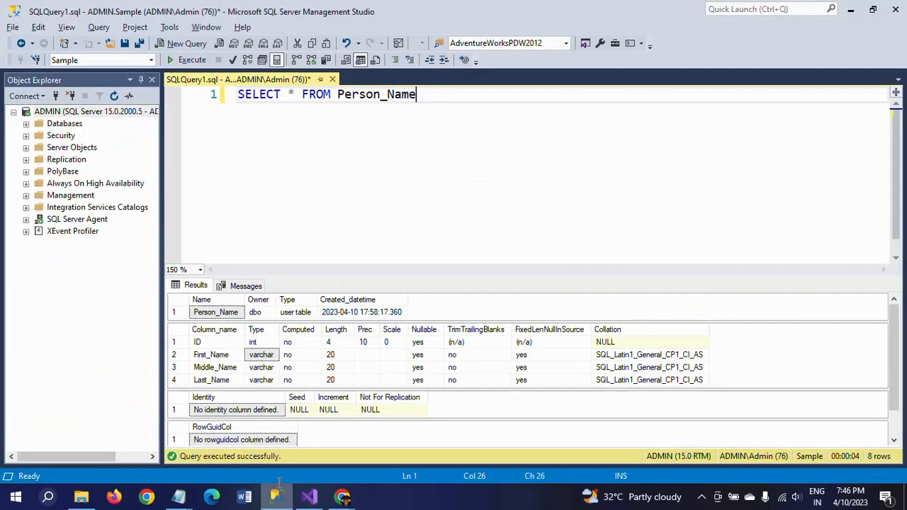
left_click(212, 343)
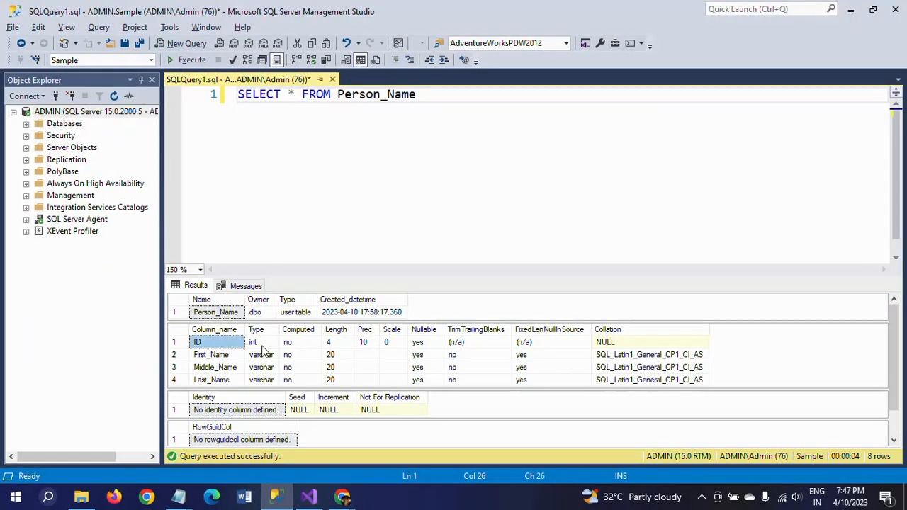
left_click(262, 346)
left_click(261, 355)
left_click(261, 368)
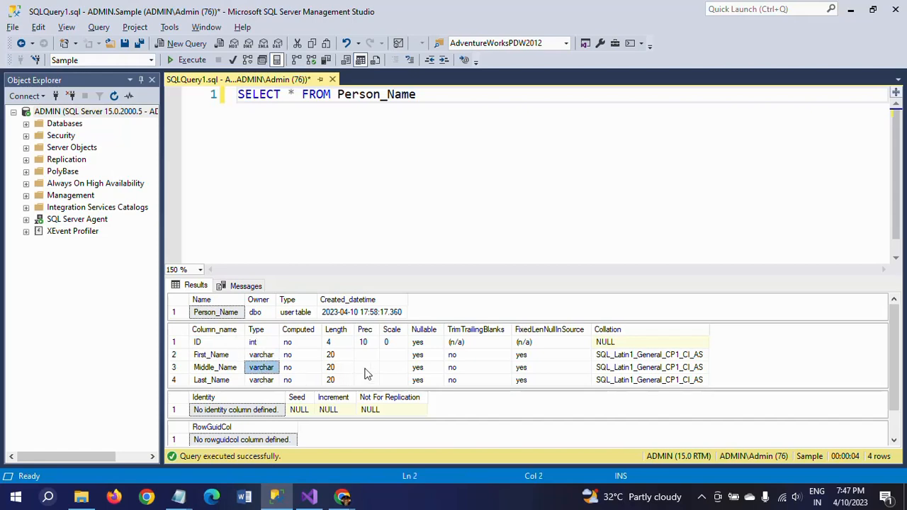
left_click(331, 367)
- Back in Visual Studio, convert FirstName to string [DT_STR] with a length of 20
key("alt+Tab")
left_click(500, 285)
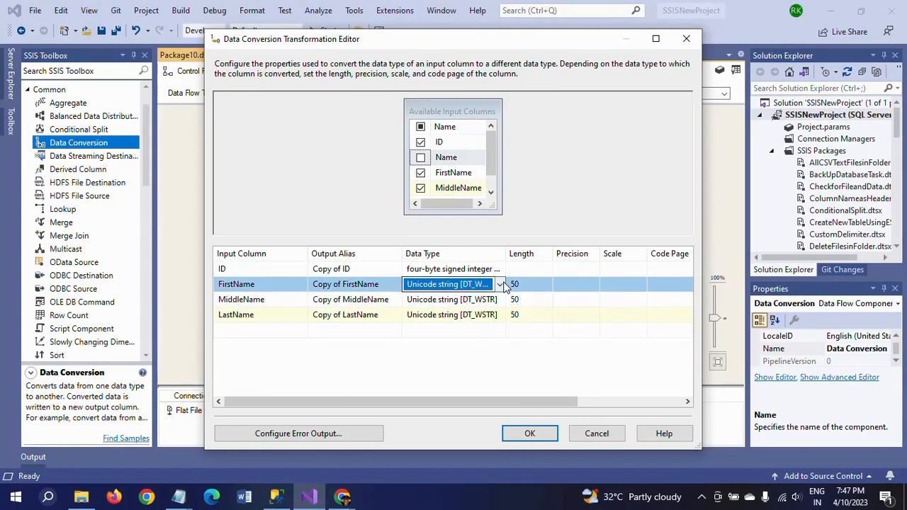
left_click(500, 284)
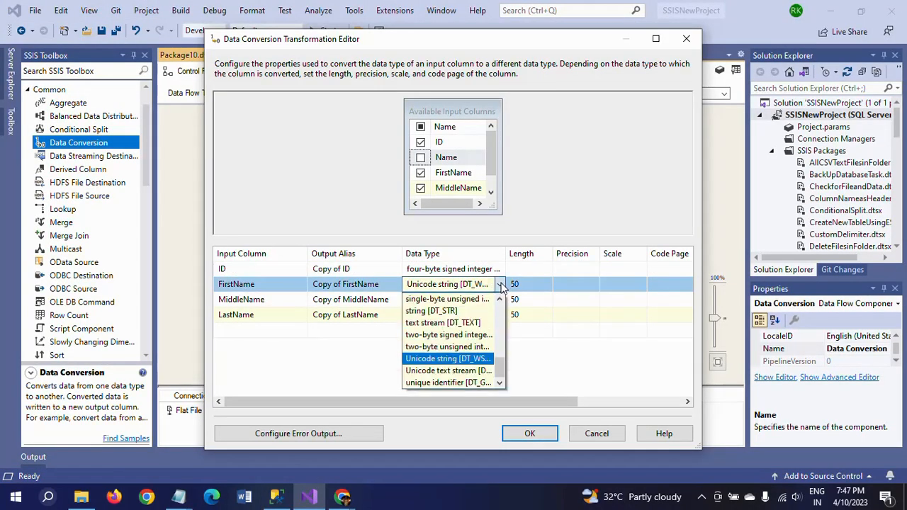
left_click(456, 312)
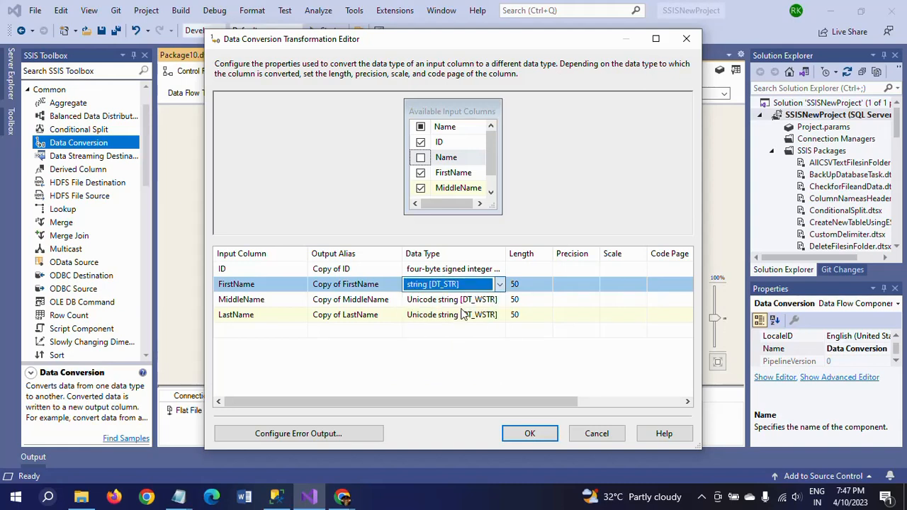
left_click(527, 284)
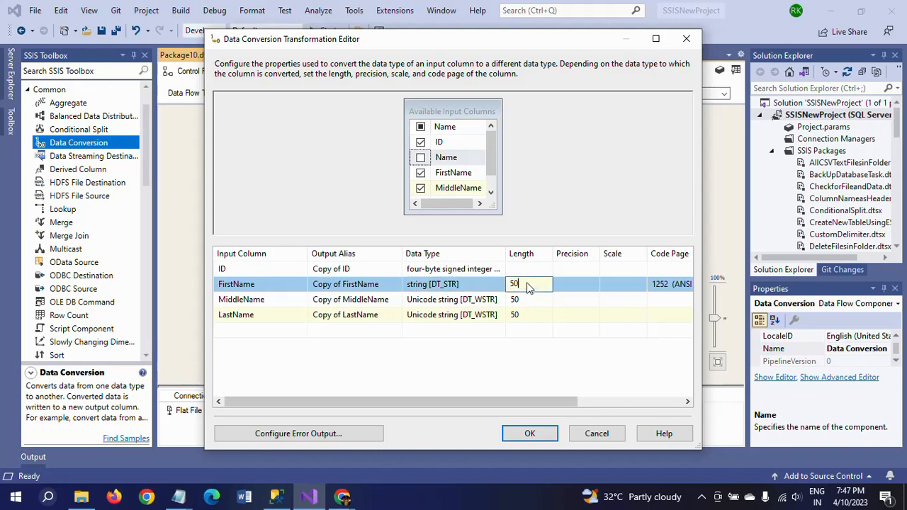
key("BackSpace")
type("20")
- Convert MiddleName to string [DT_STR] with a length of 20 in the Data Conversion
left_click(446, 299)
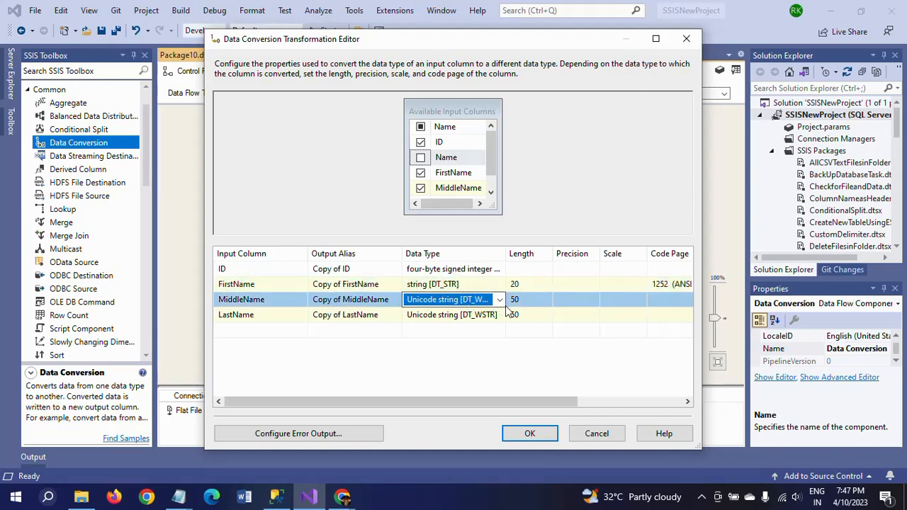
left_click(446, 300)
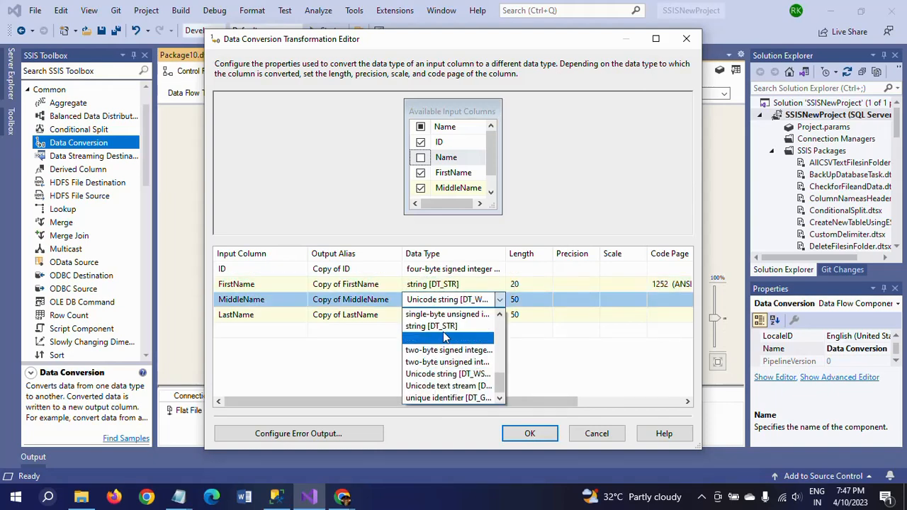
left_click(431, 328)
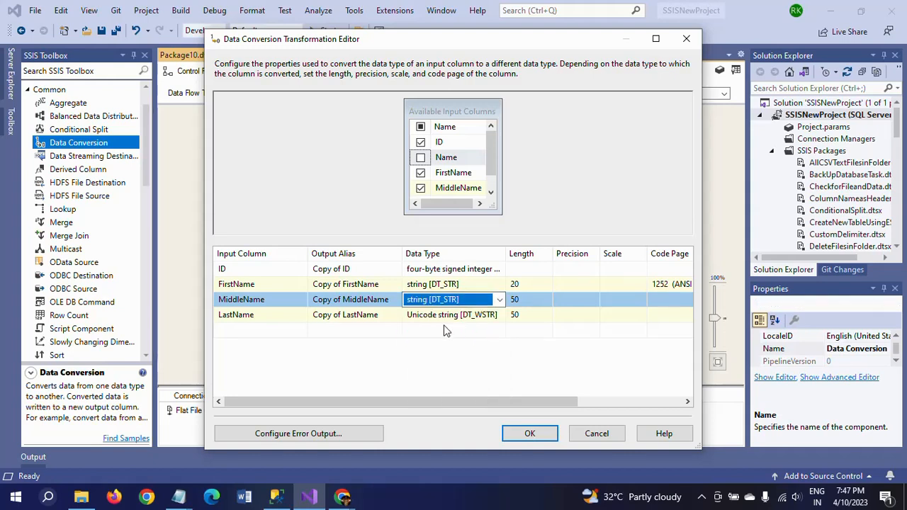
left_click(531, 299)
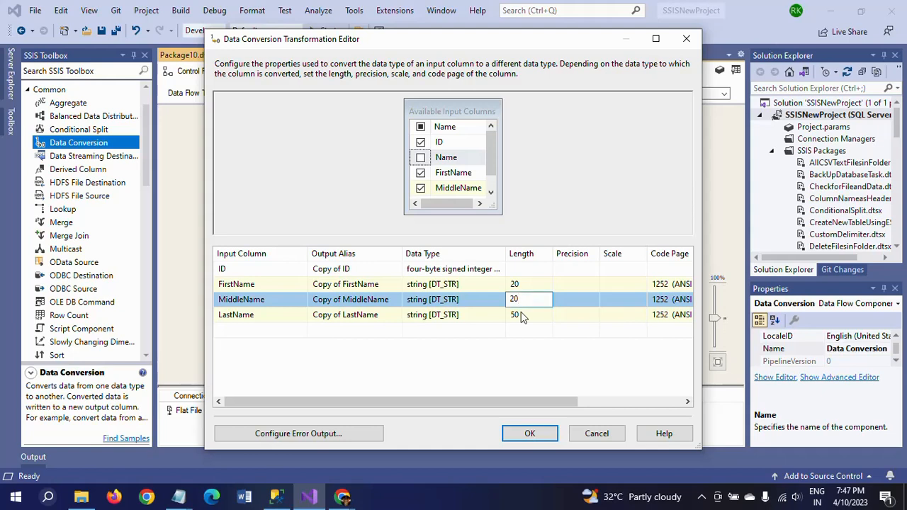
- Convert LastName to string [DT_STR] with a length of 20 and accept the Data Conversion settings
left_click(520, 314)
key("BackSpace")
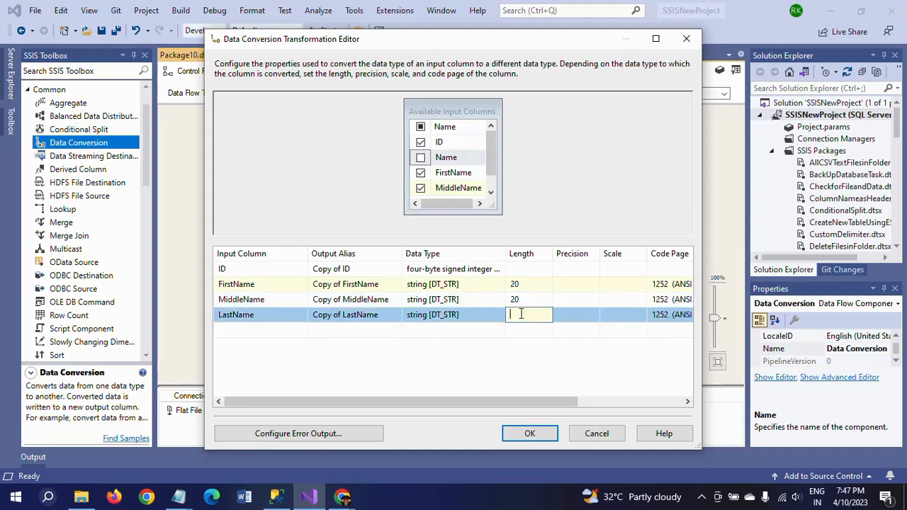
type("20")
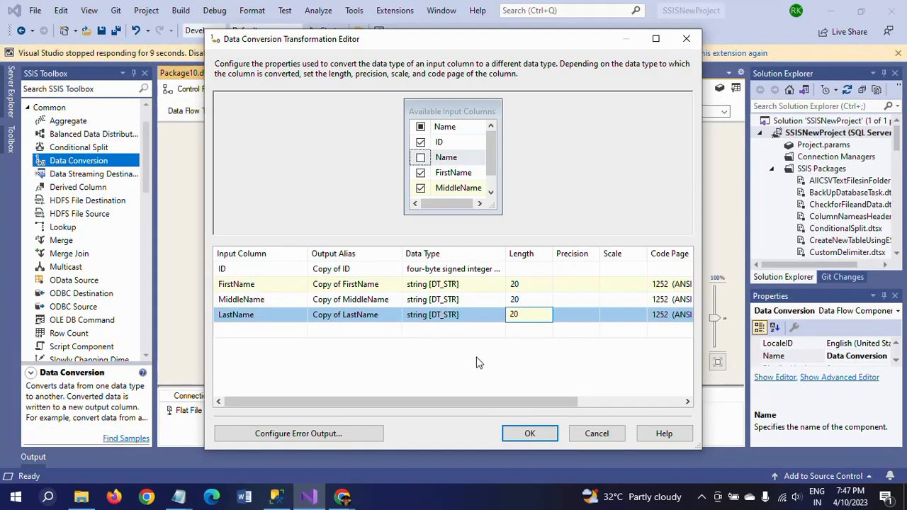
left_click(461, 360)
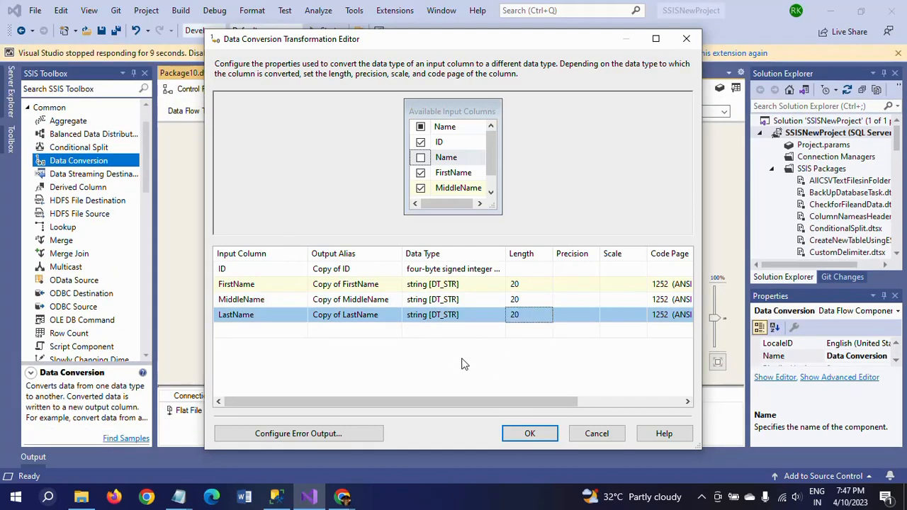
left_click(530, 434)
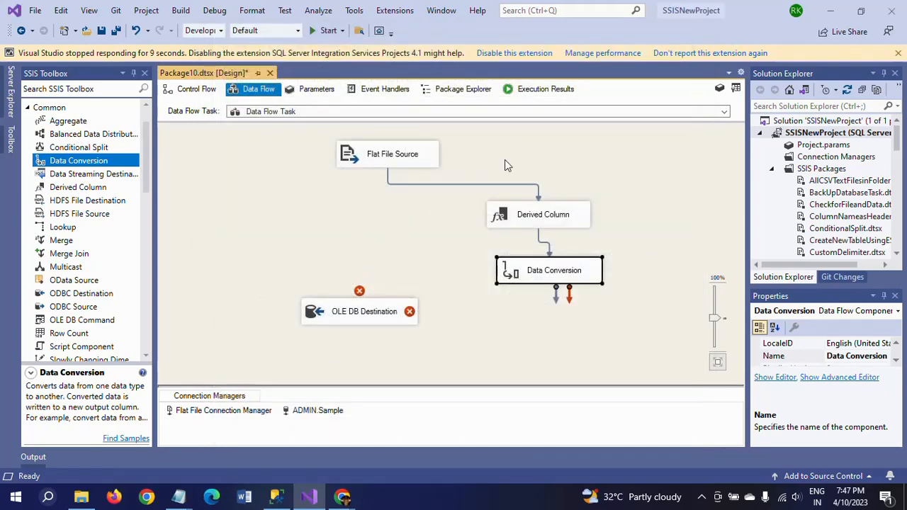
- Connect the Data Conversion output to the OLE DB Destination
left_click(505, 160)
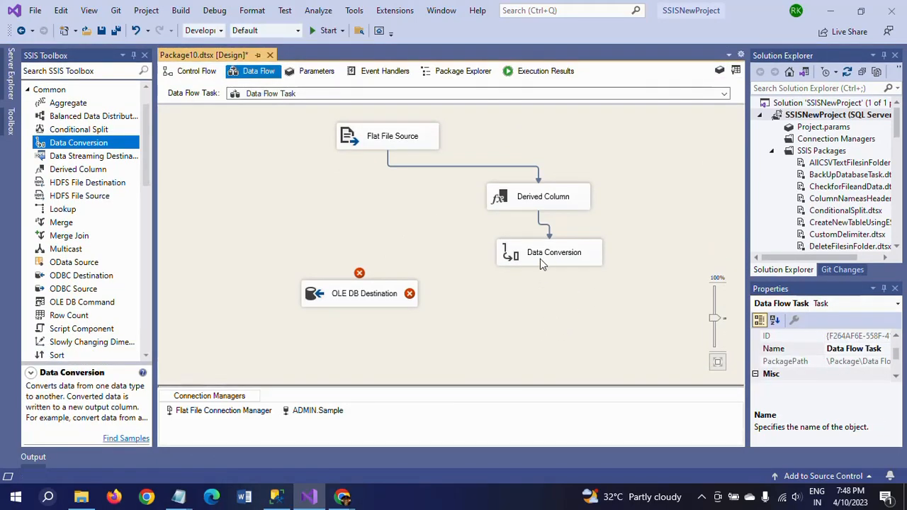
left_click(550, 263)
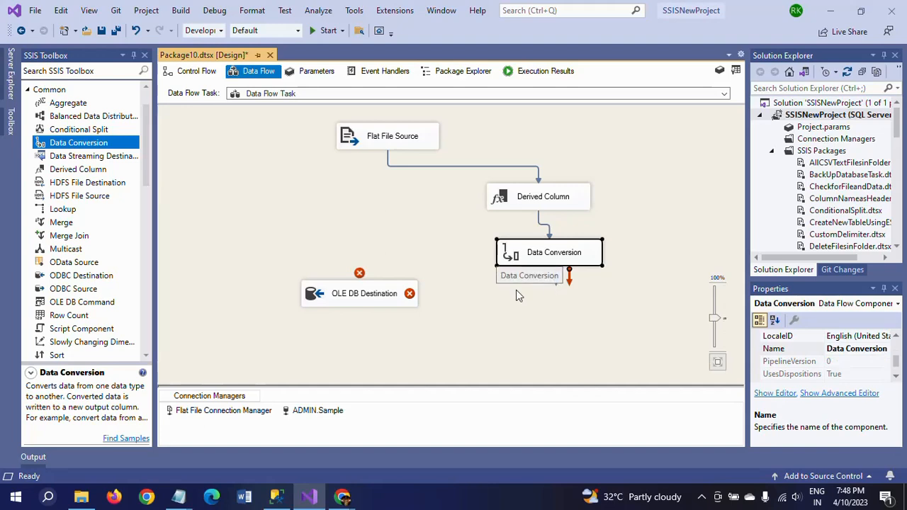
left_click_drag(555, 278, 339, 301)
- In the OLE DB Destination mappings, map Copy of ID to ID and Copy of FirstName to First_Name
double_click(338, 300)
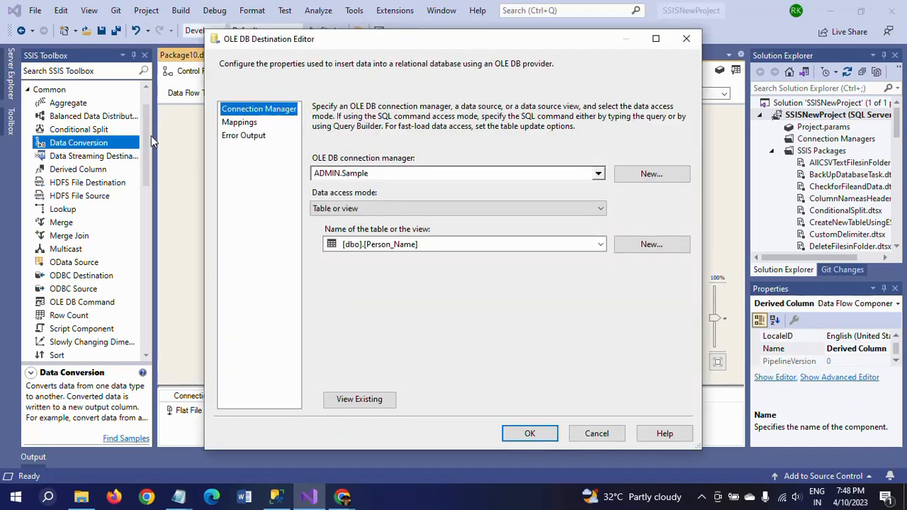
left_click(235, 125)
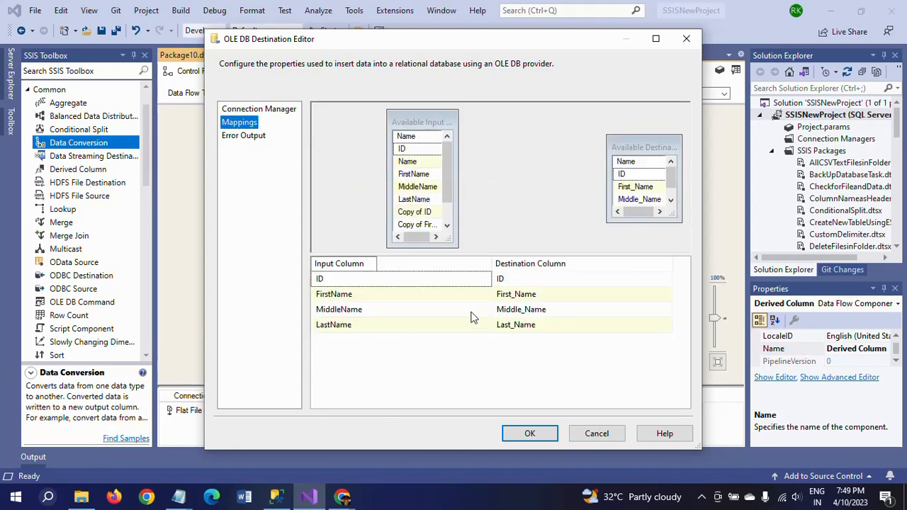
left_click(485, 281)
left_click(487, 280)
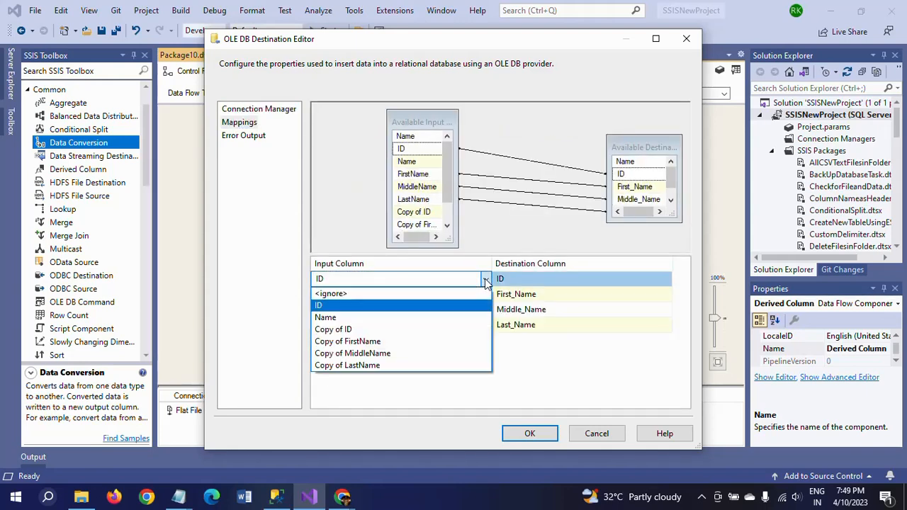
left_click(330, 330)
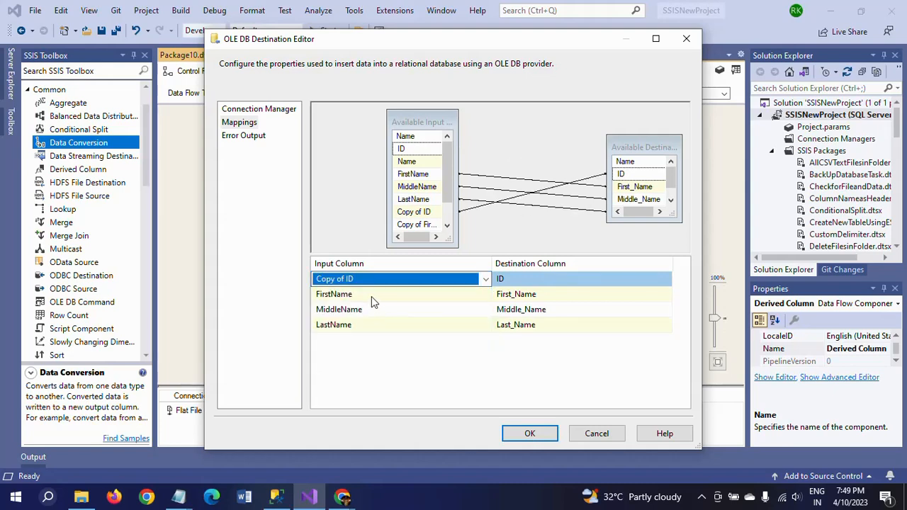
left_click(371, 295)
left_click(485, 294)
left_click(358, 358)
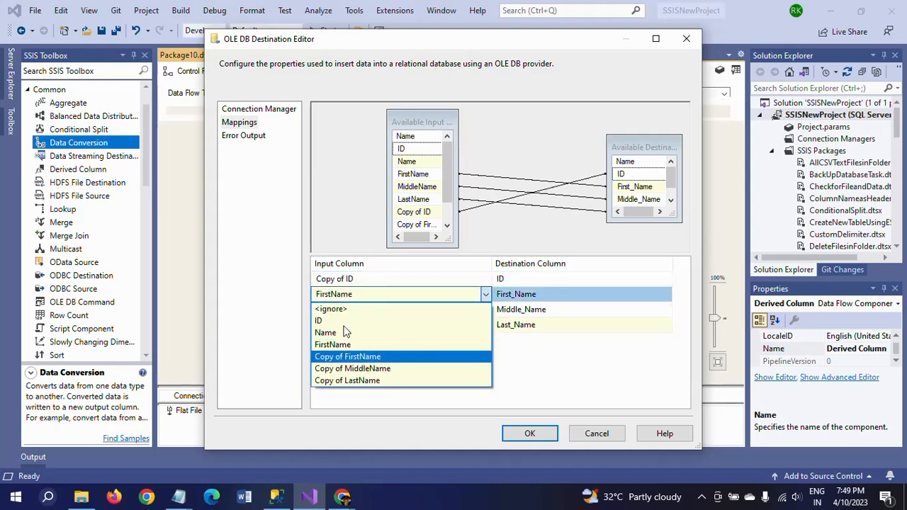
- Map Copy of MiddleName to Middle_Name and Copy of LastName to Last_Name, and accept the OLE DB Destination settings
double_click(346, 311)
left_click(360, 385)
left_click(355, 327)
left_click(355, 327)
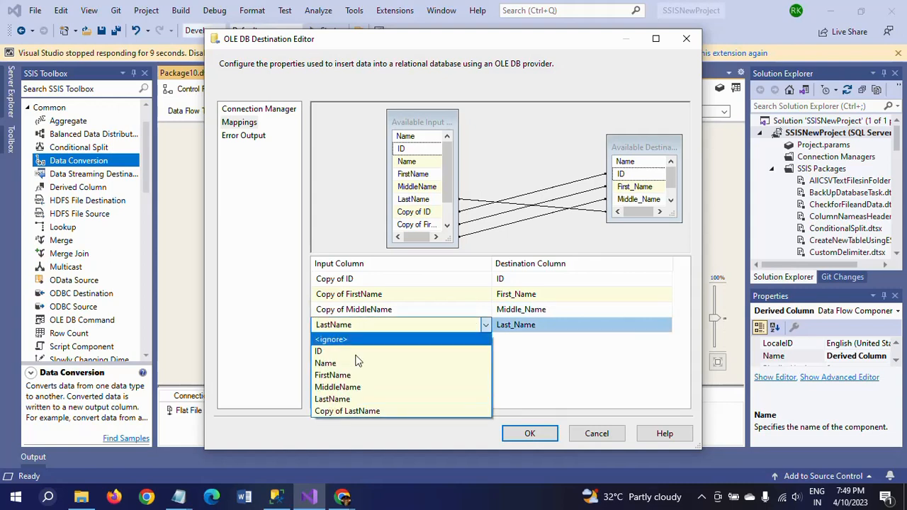
left_click(357, 412)
left_click(530, 433)
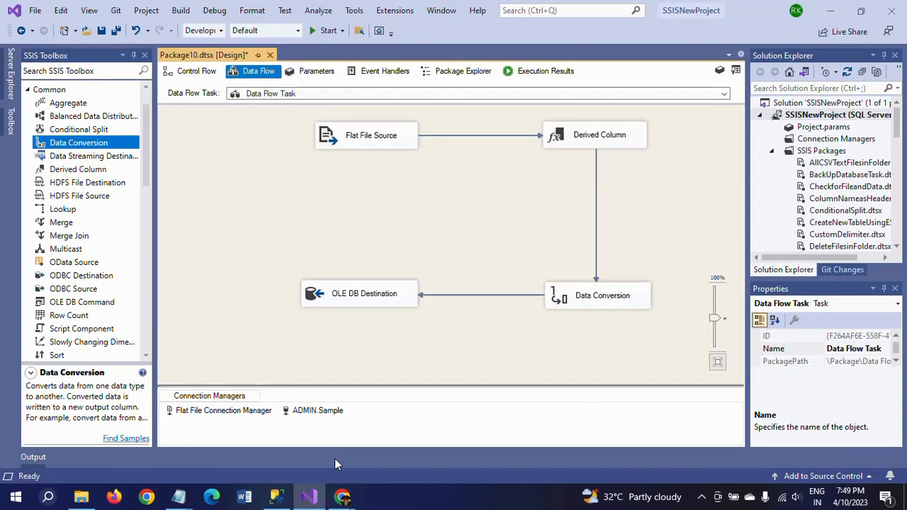
- Switch to SQL Server Management Studio and run SELECT * FROM Person_Name before loading the data
left_click(276, 496)
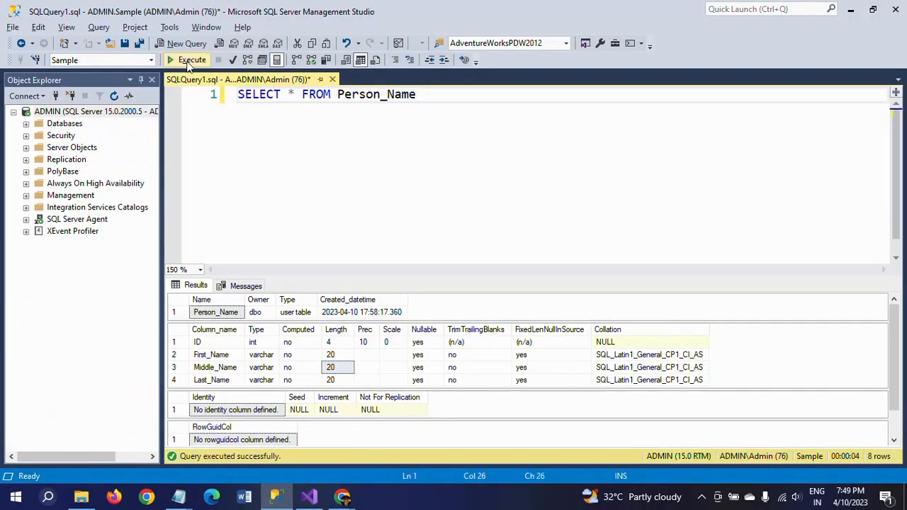
left_click(188, 61)
key("F5")
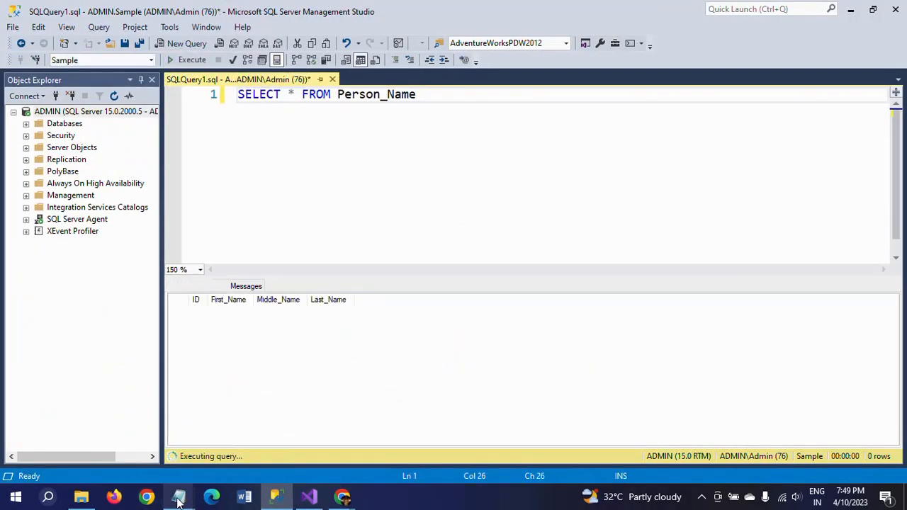
- Compare the source names in Person.txt in Notepad with the Person_Name table's First_Name, Middle_Name and Last_Name columns
mouse_move(178, 496)
left_click(228, 441)
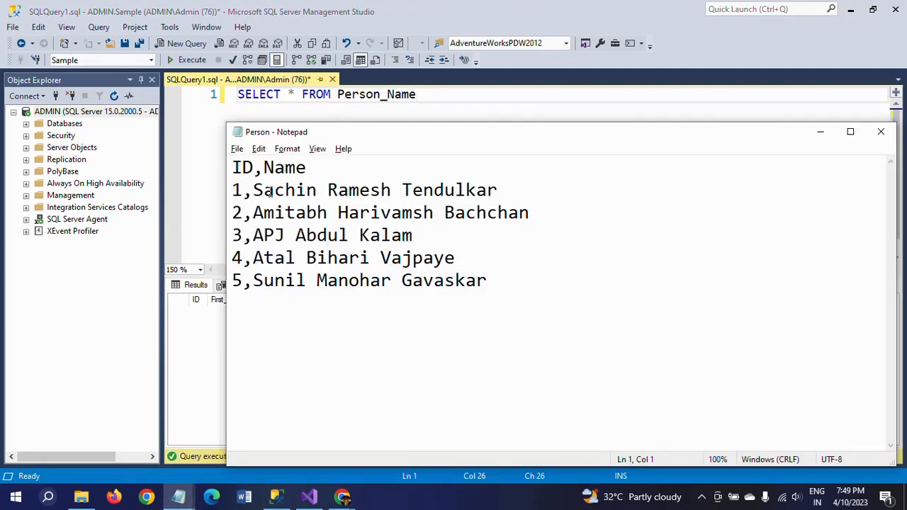
left_click_drag(254, 190, 305, 190)
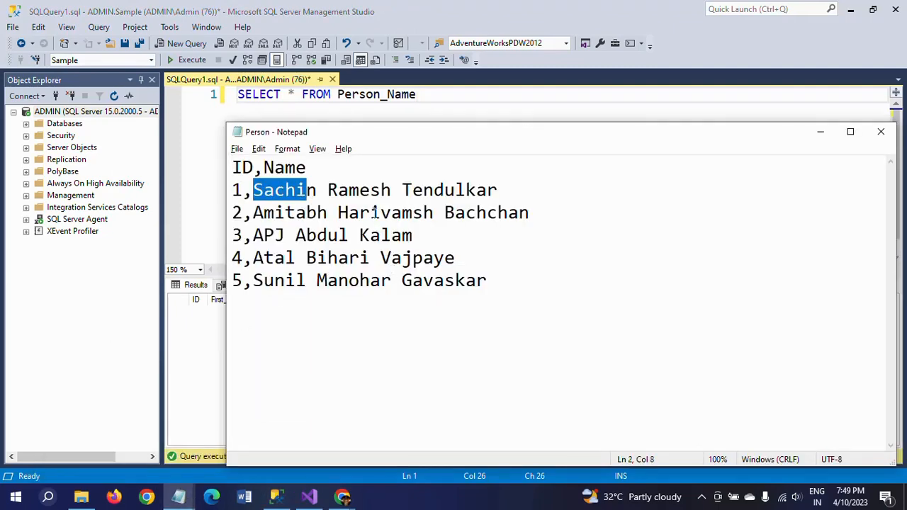
key("alt+Tab")
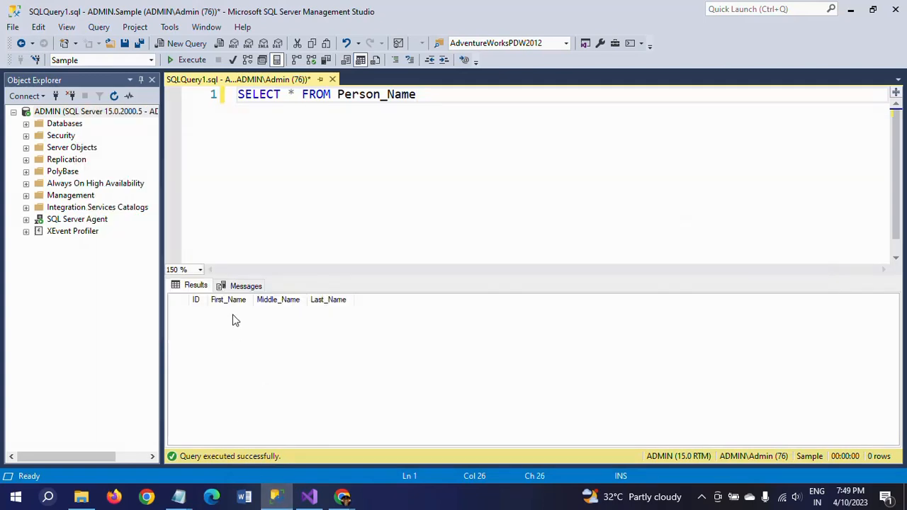
key("alt+Tab")
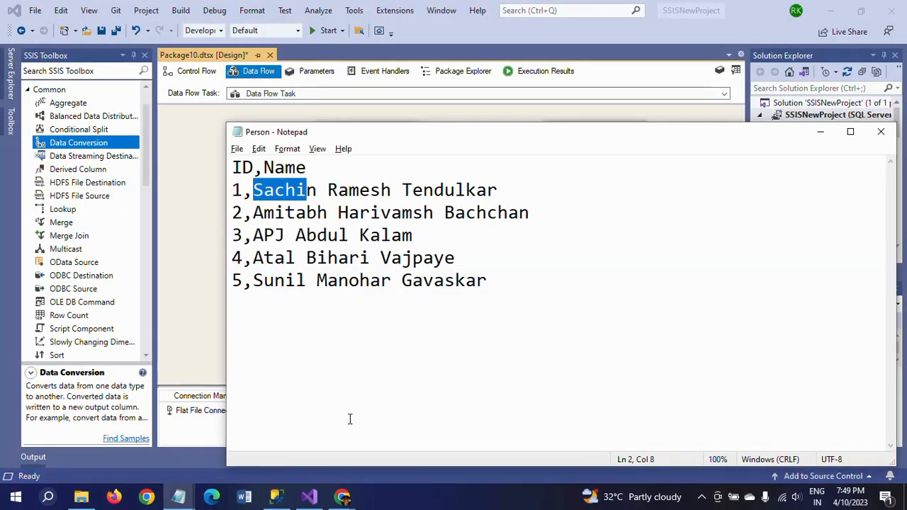
- Back in Visual Studio, run Package10.dtsx and dismiss the extension performance notification
left_click(309, 496)
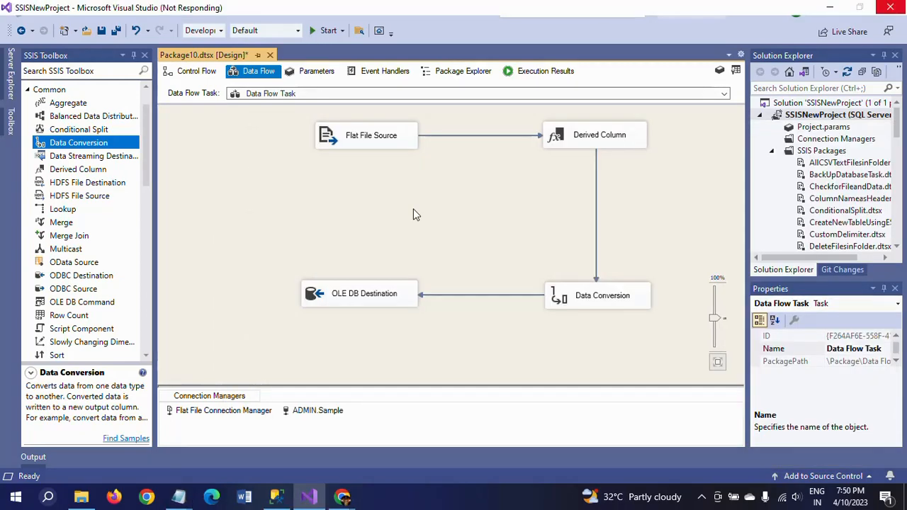
left_click(316, 31)
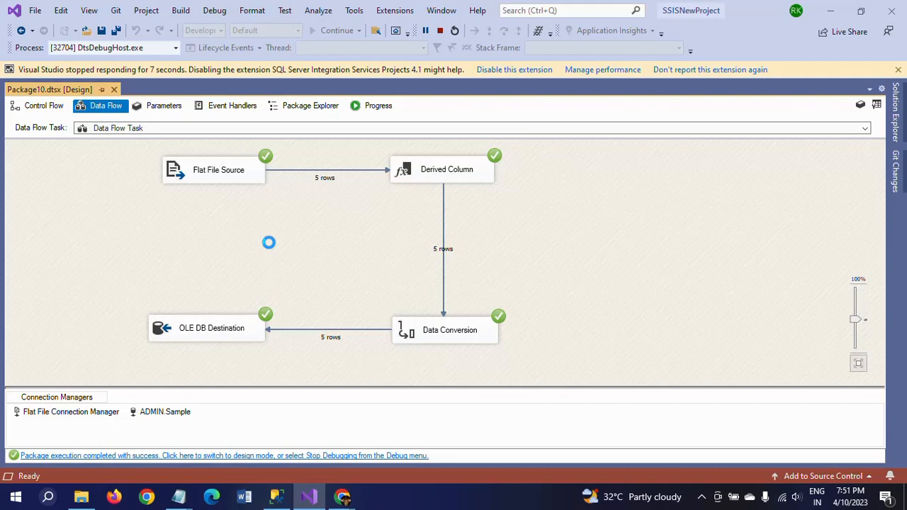
left_click(899, 71)
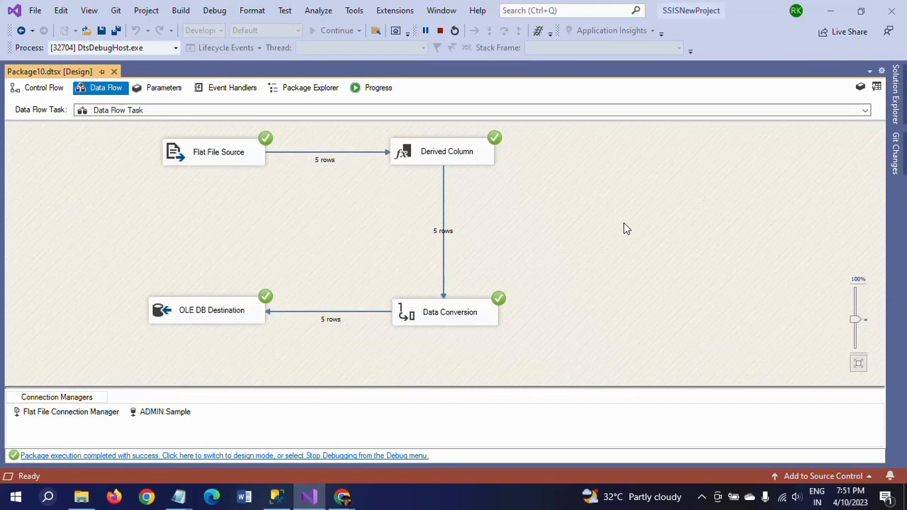
- In SQL Server Management Studio, rerun the Person_Name query and check the first row's first, middle and last name values
left_click(276, 498)
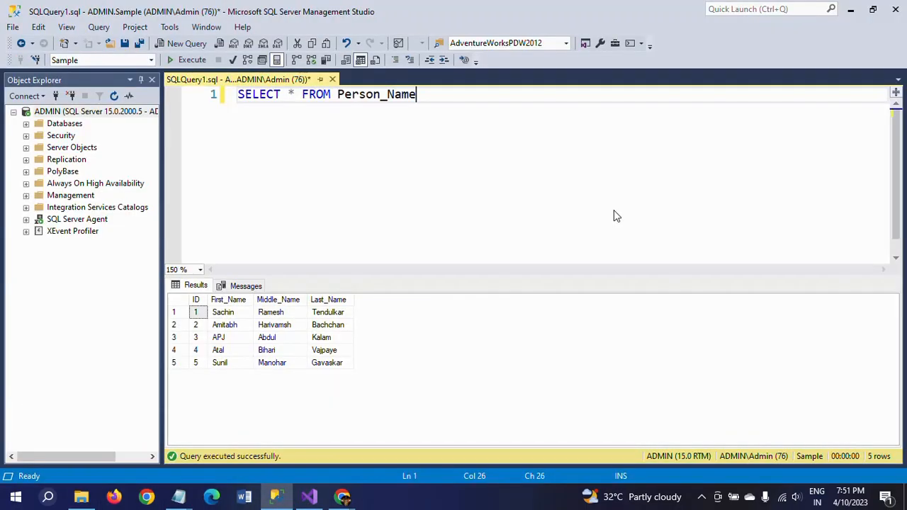
left_click(226, 313)
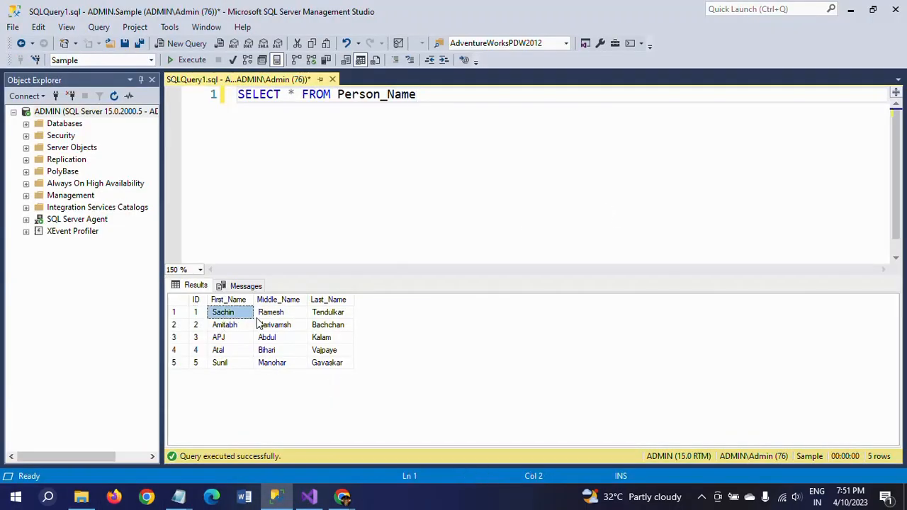
left_click(272, 315)
left_click(323, 314)
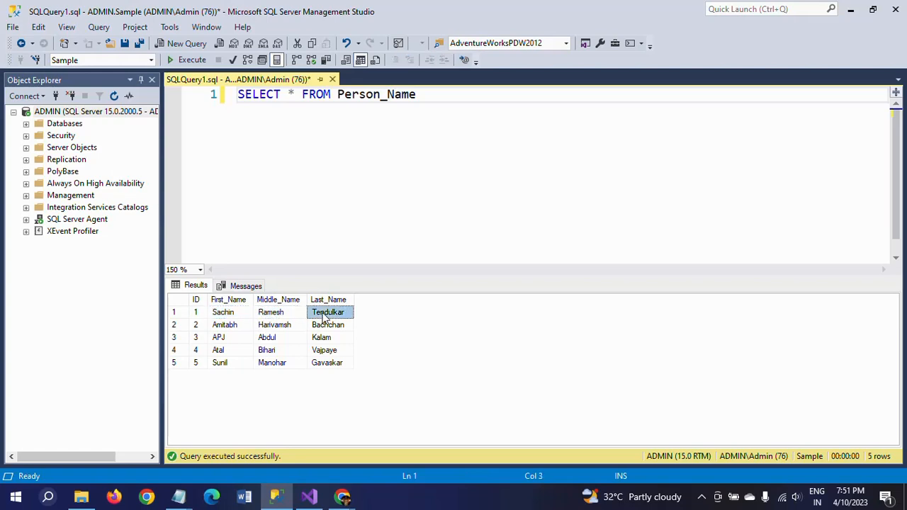
- Show Person.txt in Notepad beside the query results to compare the source names with the loaded rows
mouse_move(187, 496)
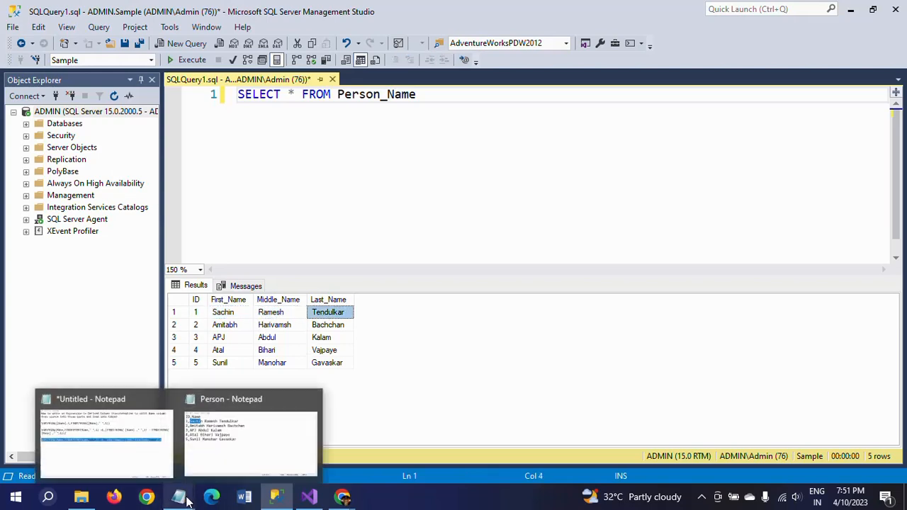
left_click(251, 436)
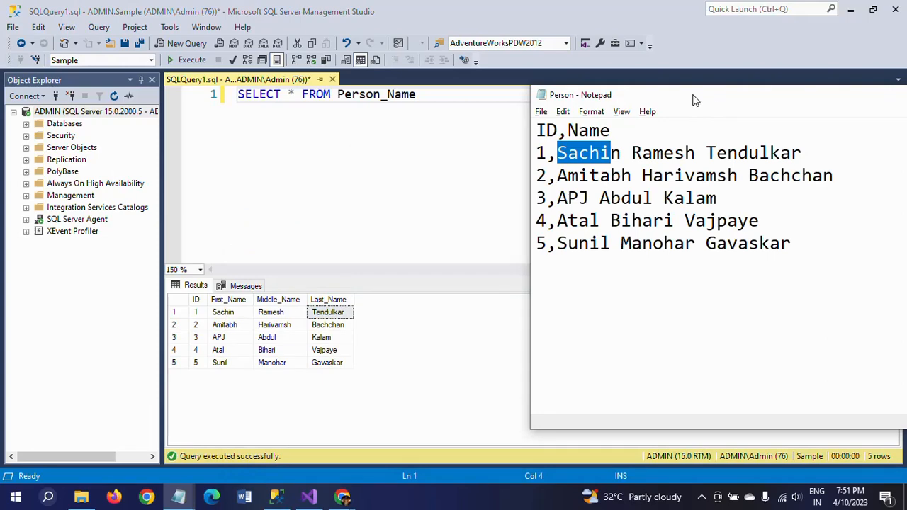
left_click_drag(707, 97, 689, 95)
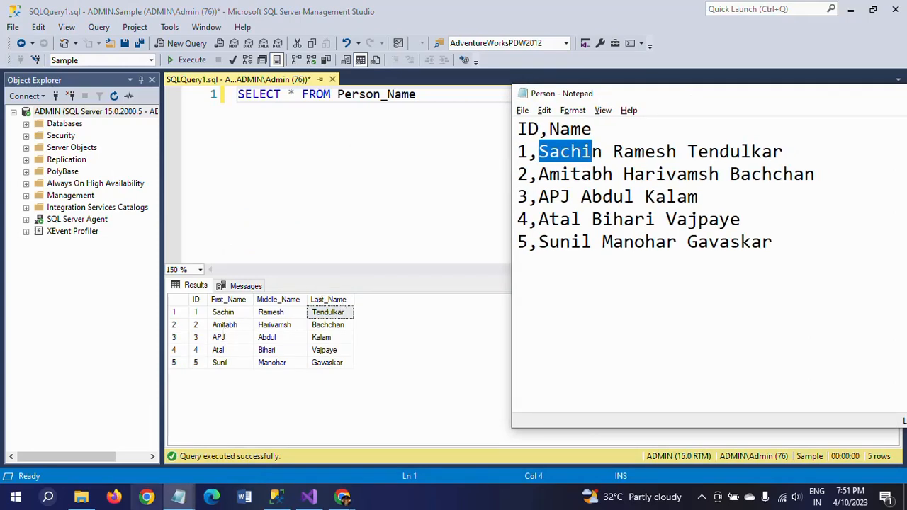
- Review the three SUBSTRING expressions in the untitled Notepad document, highlighting FINDSTRING in the first one
left_click(179, 496)
left_click(119, 468)
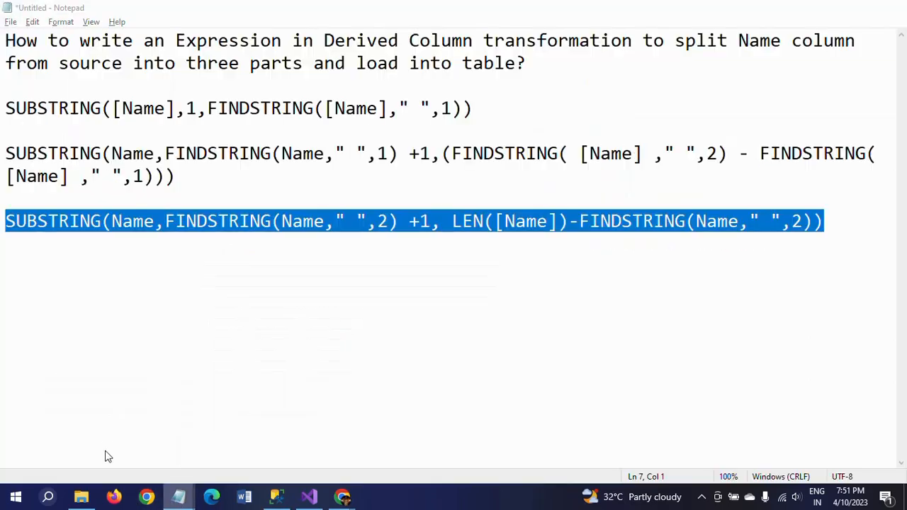
left_click(252, 325)
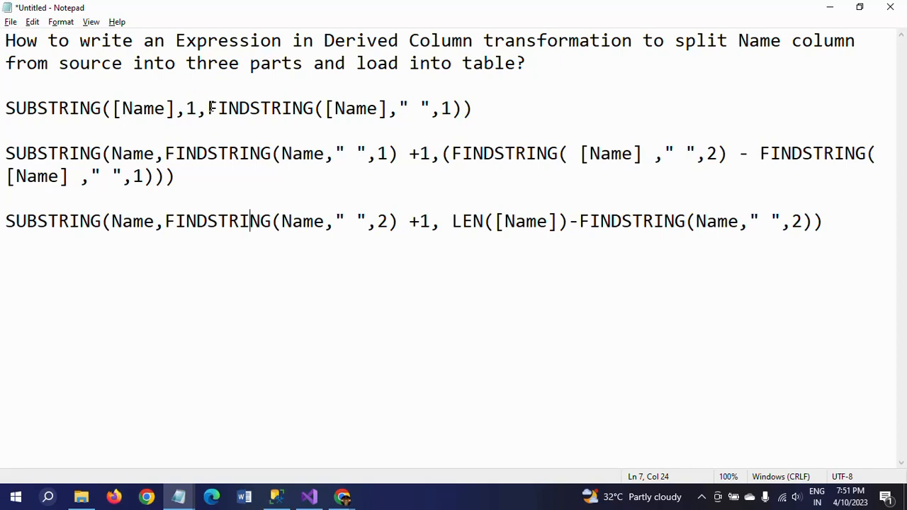
left_click_drag(210, 108, 314, 108)
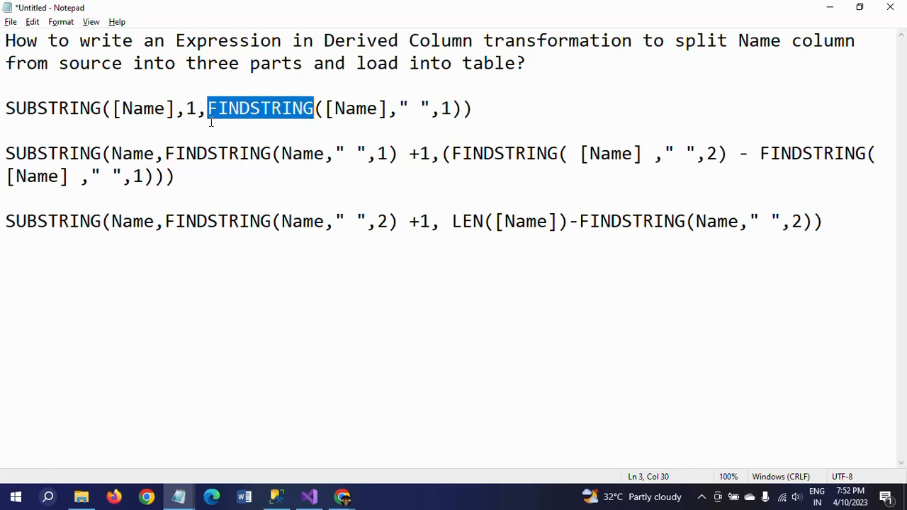
left_click(44, 131)
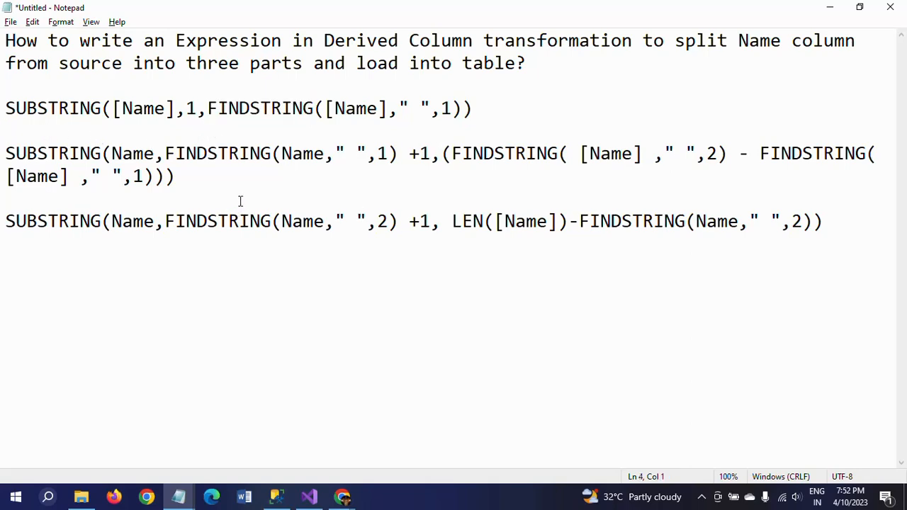
- Place Person.txt beside the expressions to compare its names with them, and return to the expressions document
key("alt+Tab")
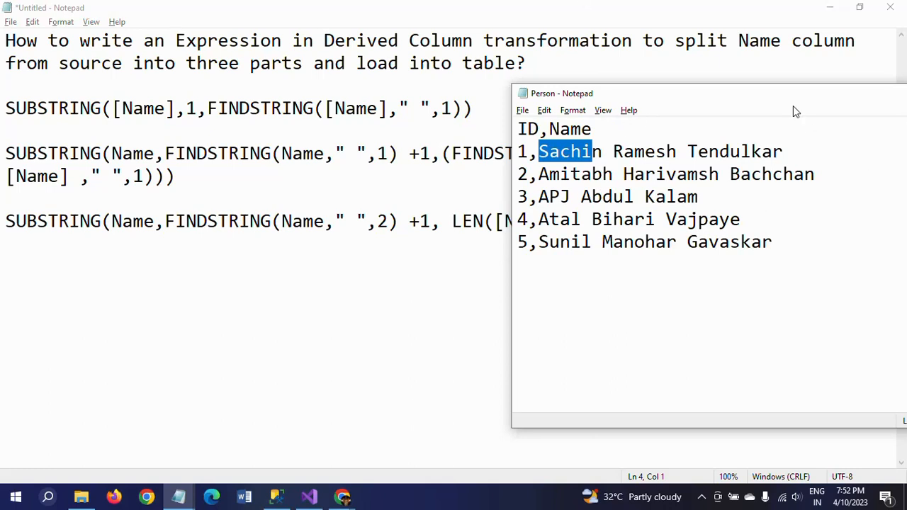
left_click_drag(800, 101, 686, 87)
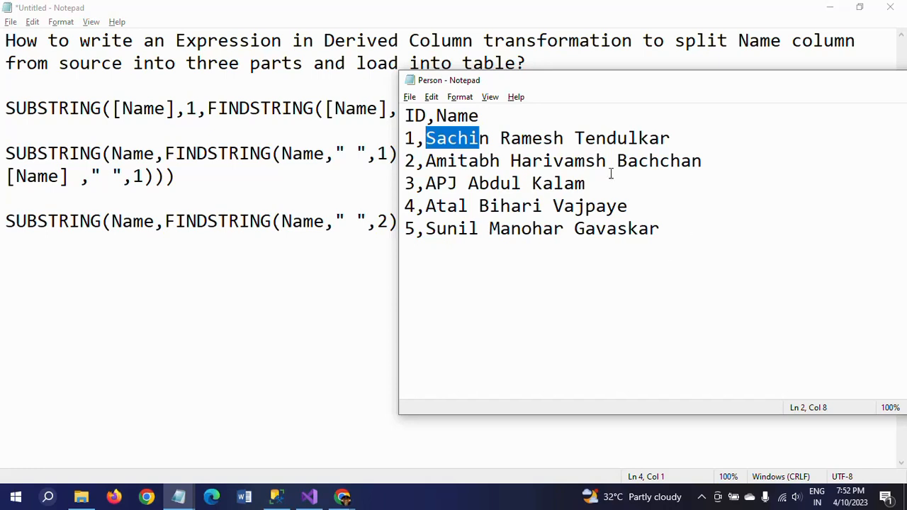
left_click_drag(708, 86, 806, 87)
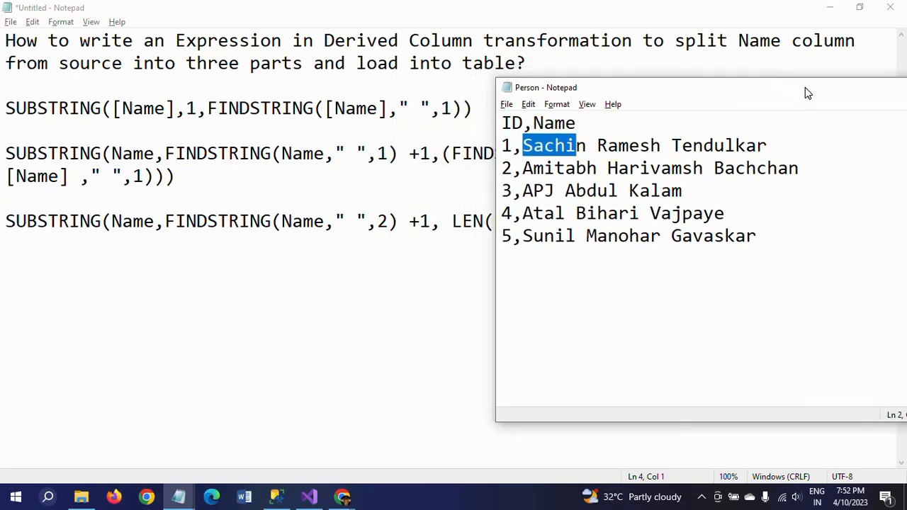
left_click(277, 192)
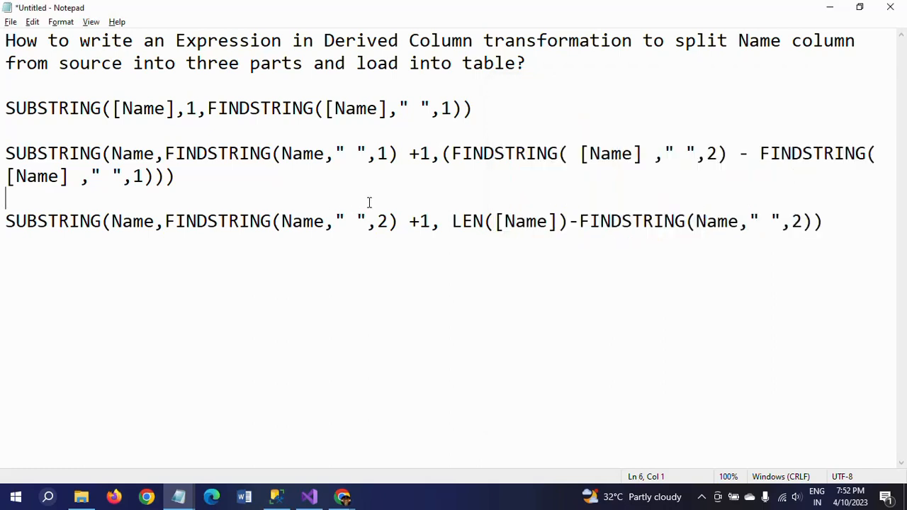